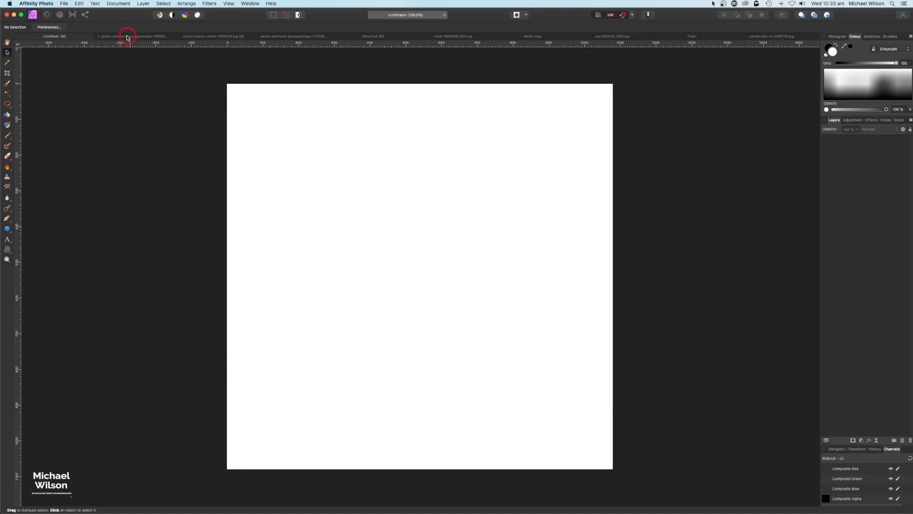
Copy the selected dark cliffs from the first mountain photo and paste them into the blank square document
click(128, 37)
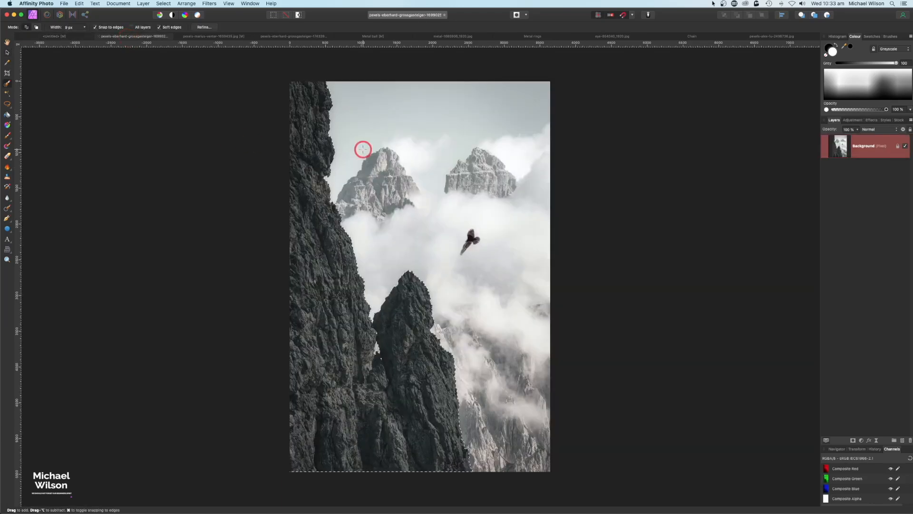
click(8, 84)
key(super+c)
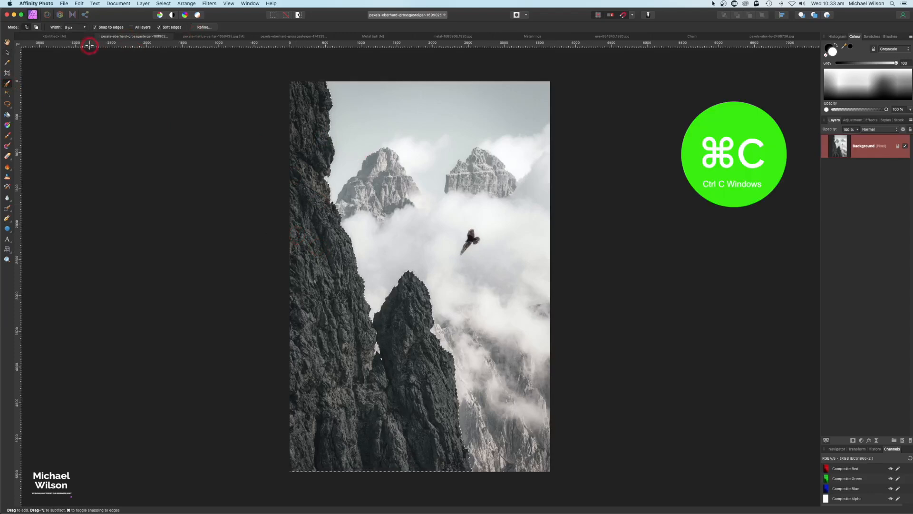
click(76, 36)
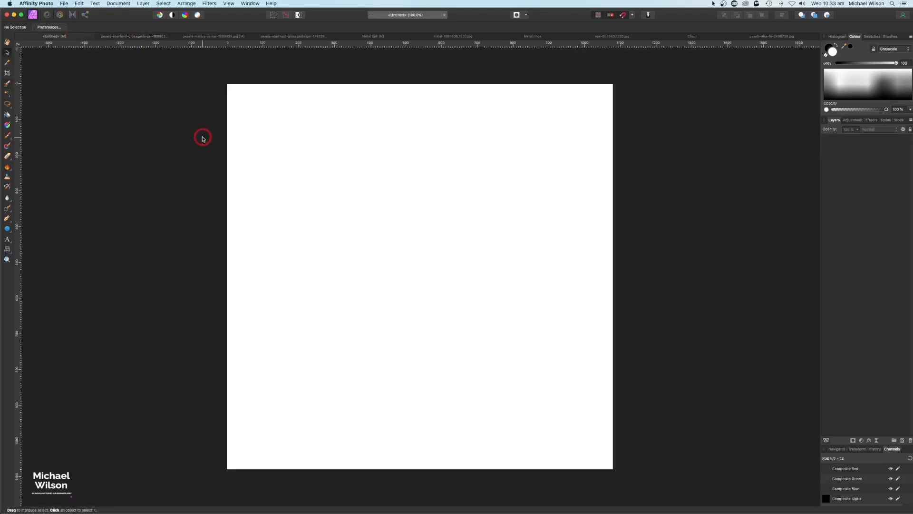
key(super+v)
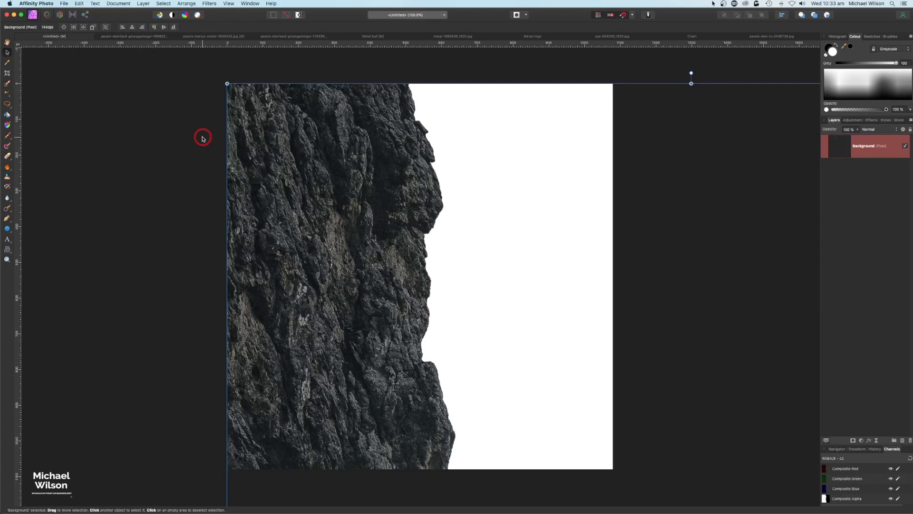
Scale the pasted dark cliffs down to the canvas height and shift them partly past the canvas's left edge
double_click(842, 147)
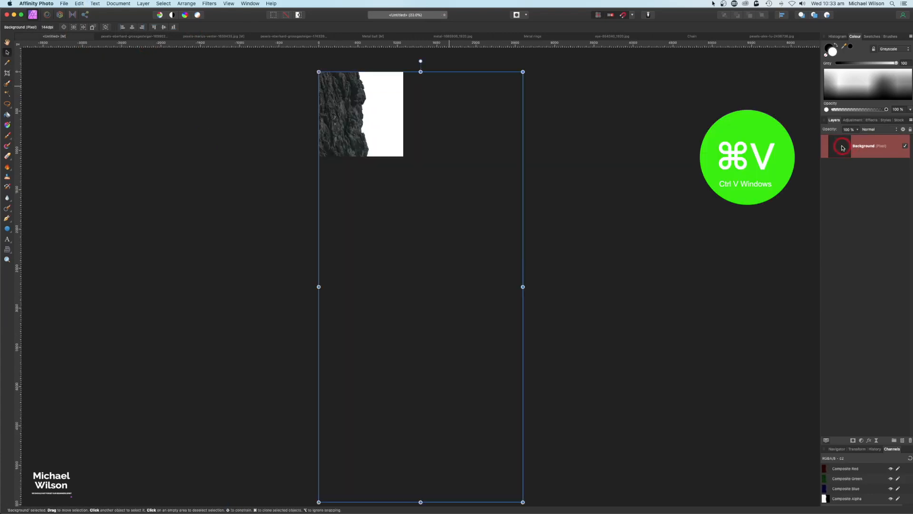
drag(524, 501, 360, 159)
key(super+0)
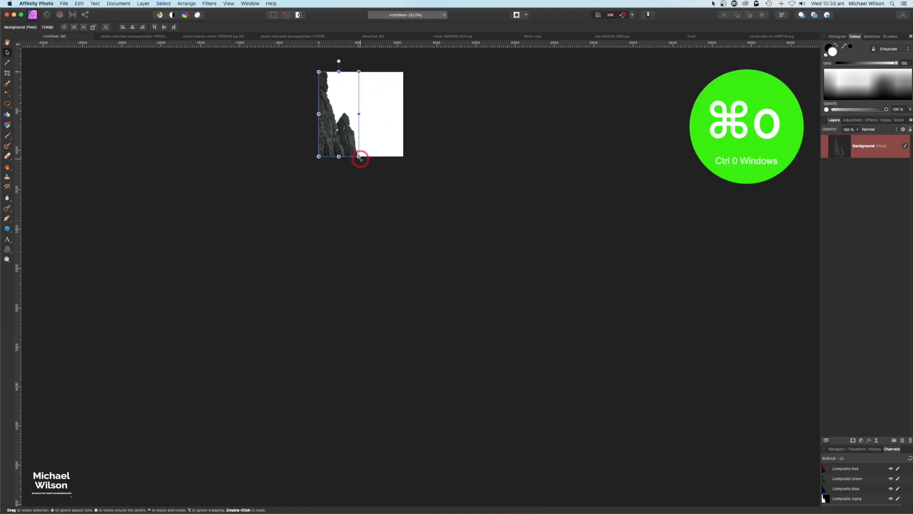
key(super+1)
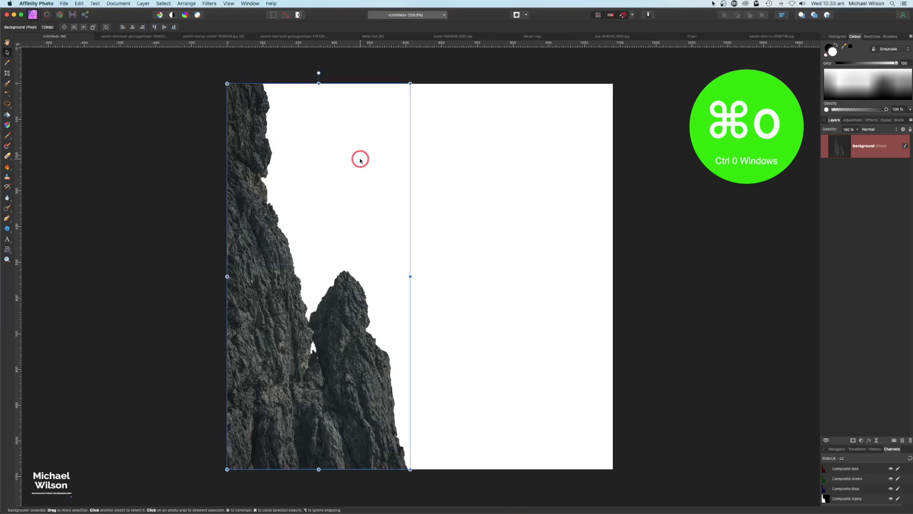
drag(352, 312, 310, 307)
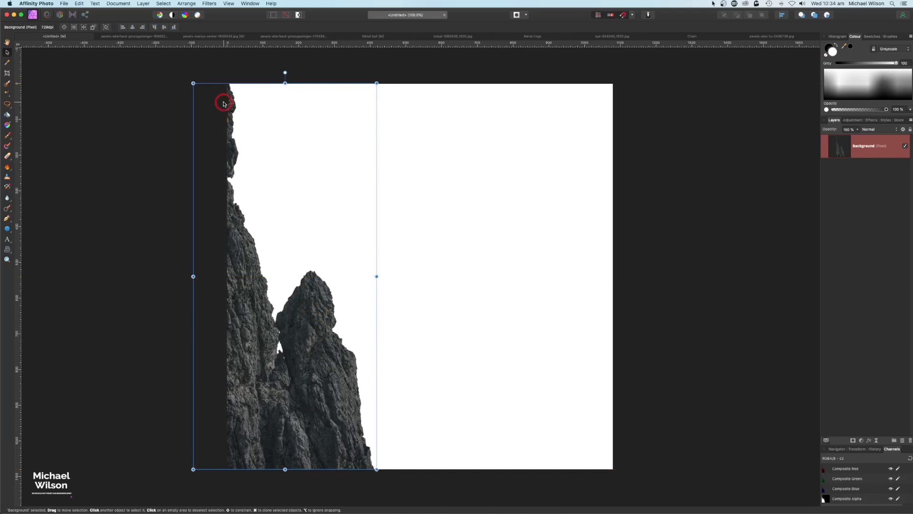
click(128, 139)
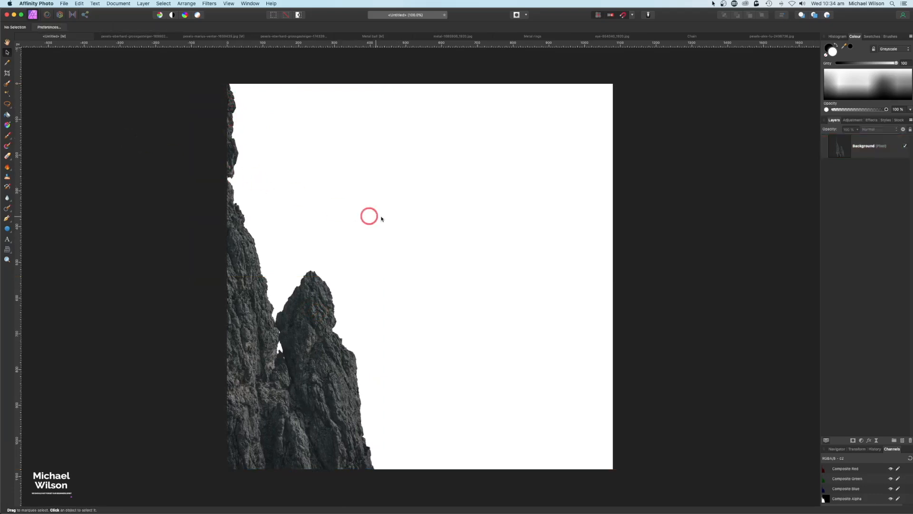
Copy the selected rock ledge from the blue-sky cliff photo and paste it into the untitled composition
click(197, 37)
key(w)
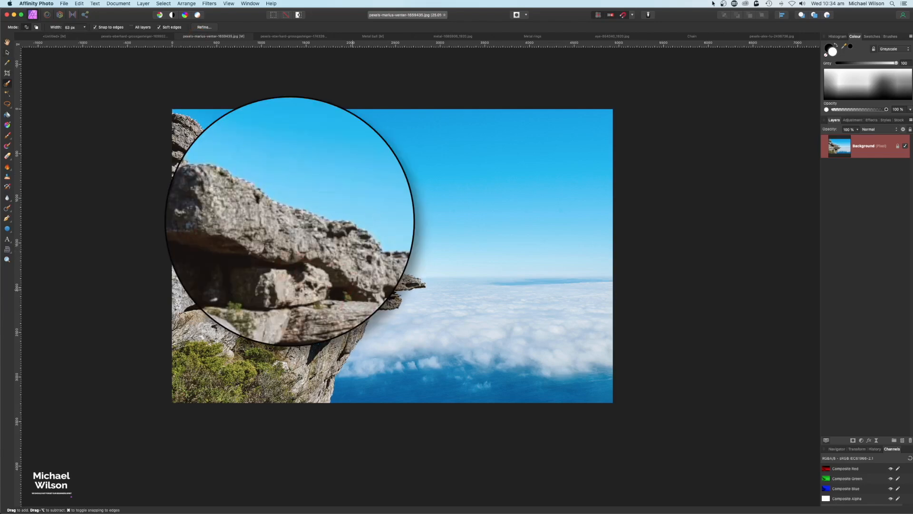
key(super+c)
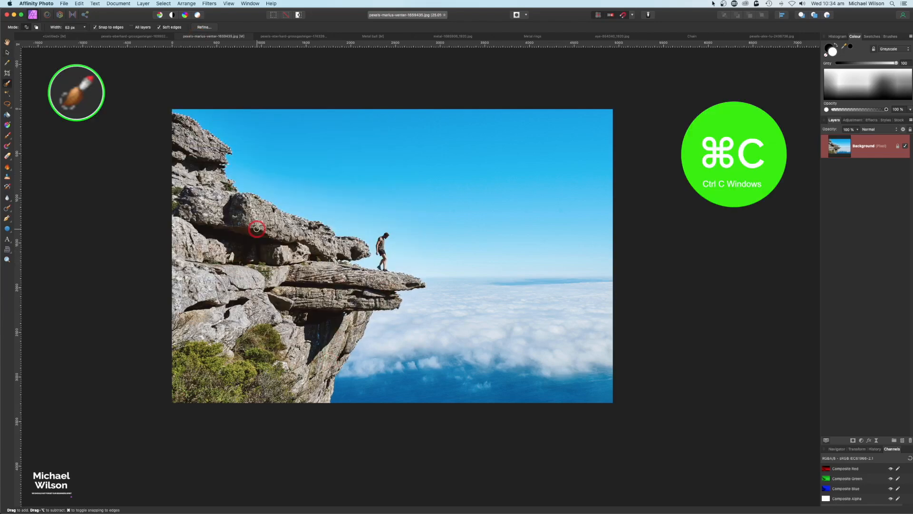
click(45, 37)
key(super+v)
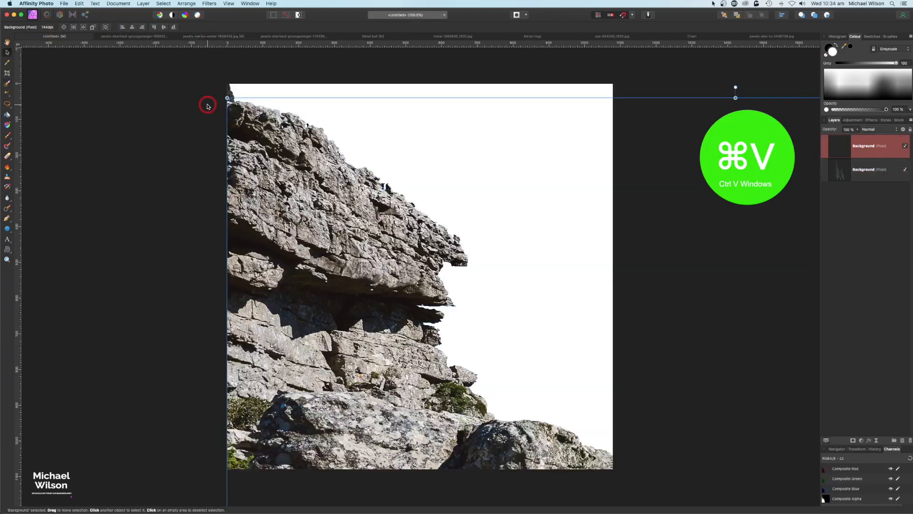
Scale the pasted rock ledge down proportionally so it fits within the canvas
double_click(846, 147)
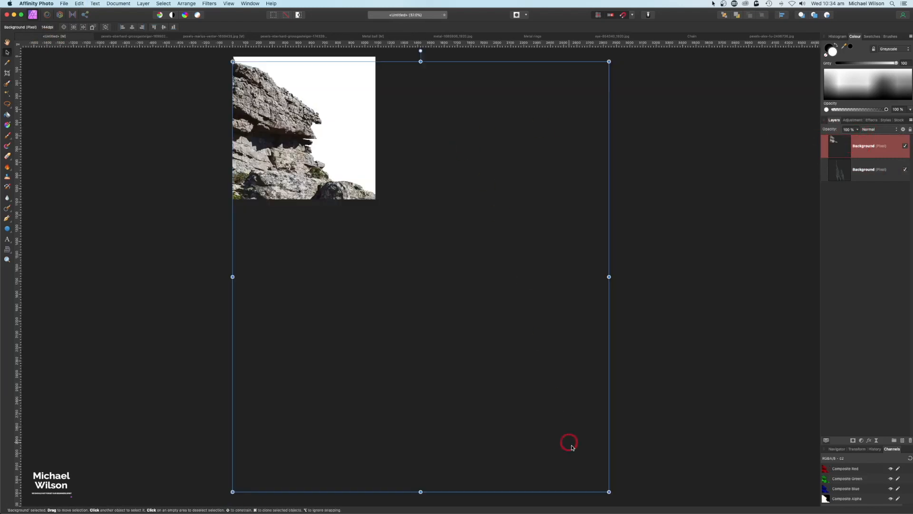
drag(609, 491, 358, 165)
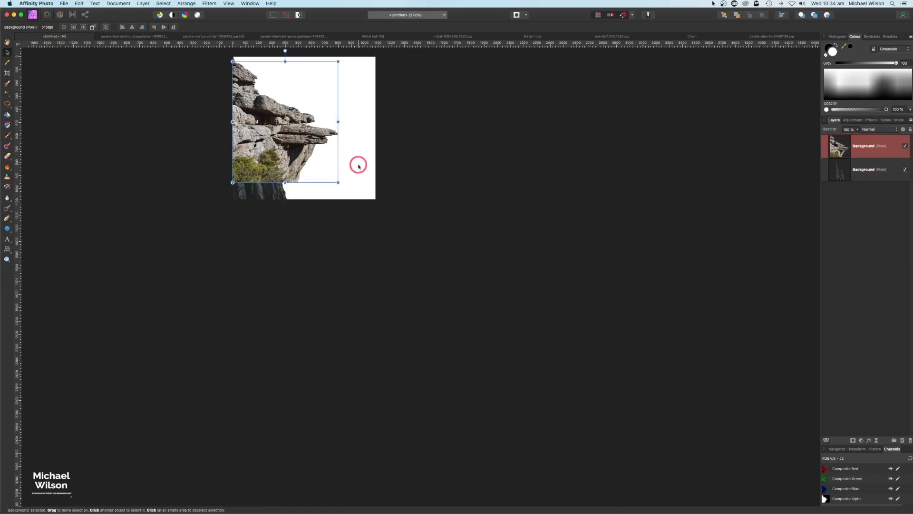
key(super+0)
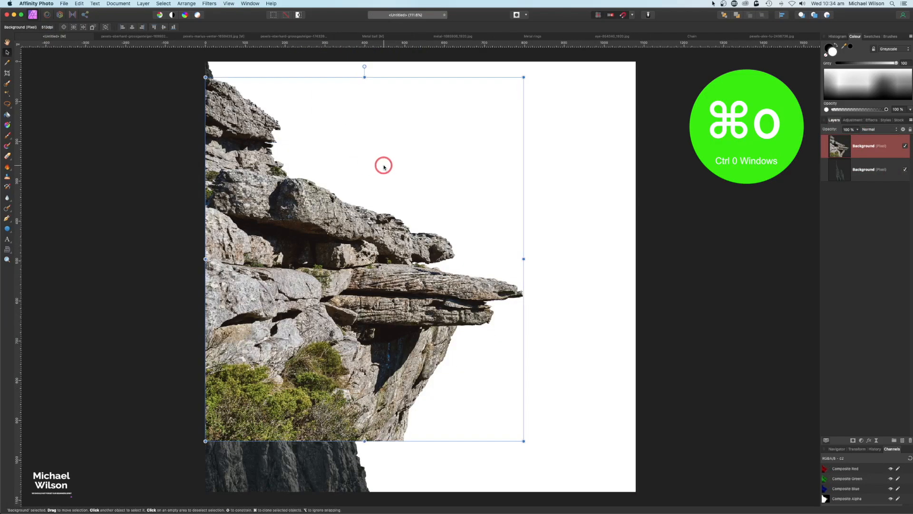
Flip the rock ledge horizontally, enlarge it and position it jutting in from the canvas's right edge
click(188, 4)
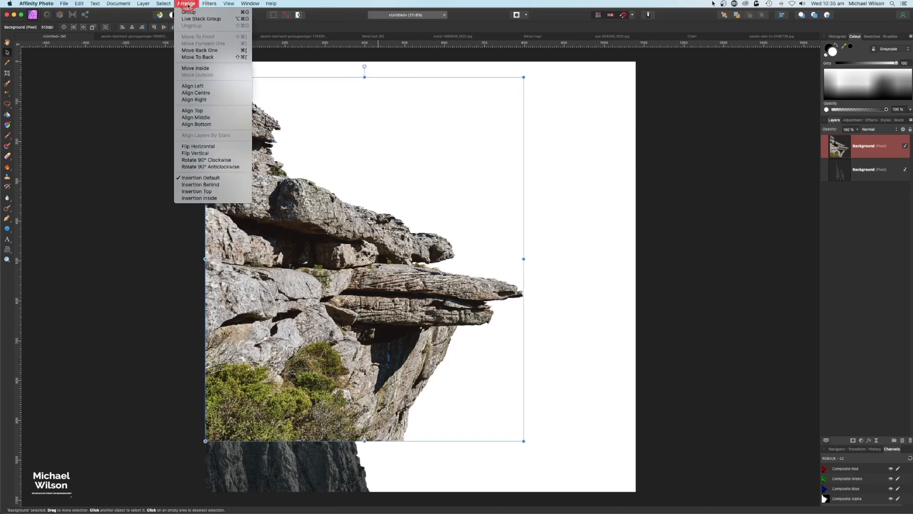
click(199, 146)
drag(450, 182, 630, 248)
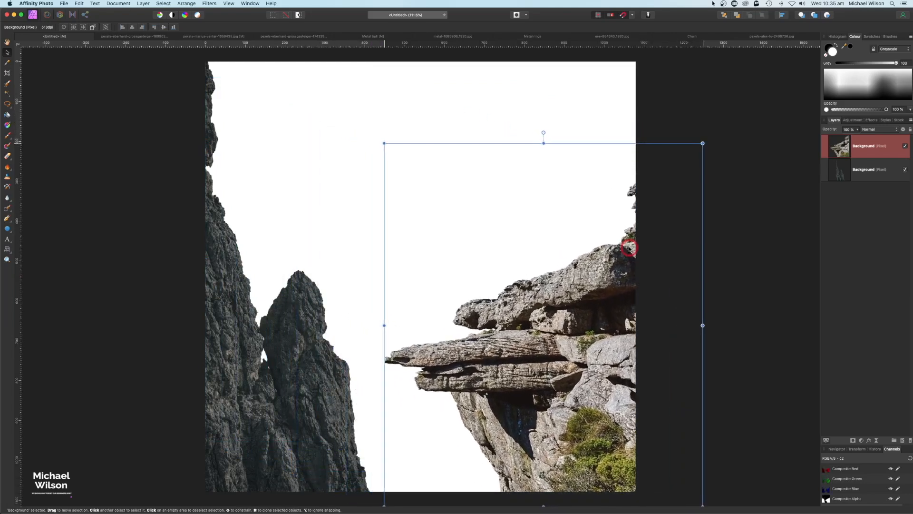
drag(702, 143, 730, 80)
drag(615, 212, 703, 171)
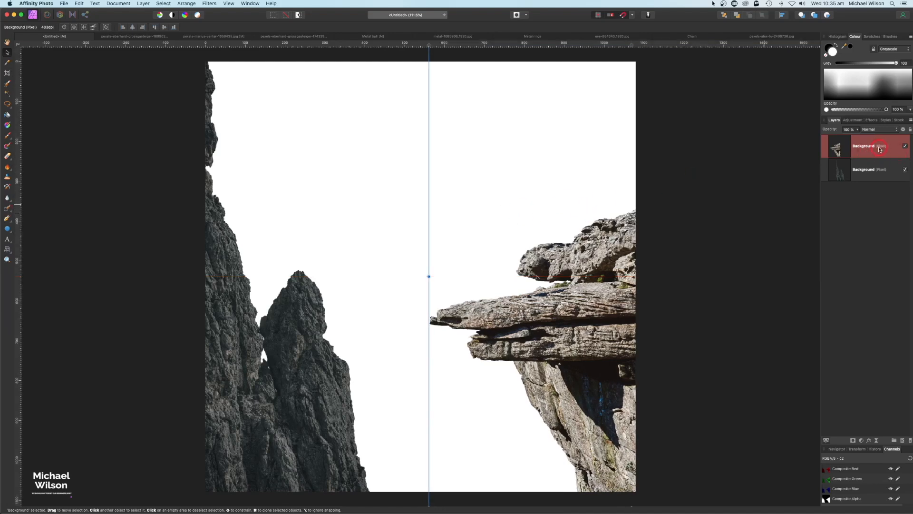
Move the dark cliff layer above the ledge layer and name them "Left Cliff" and "Right Cliff"
click(863, 172)
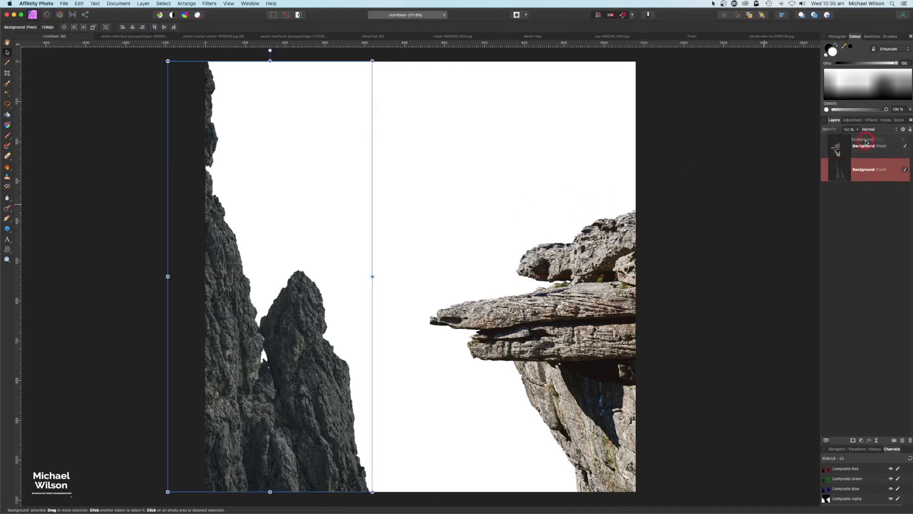
drag(865, 140, 863, 147)
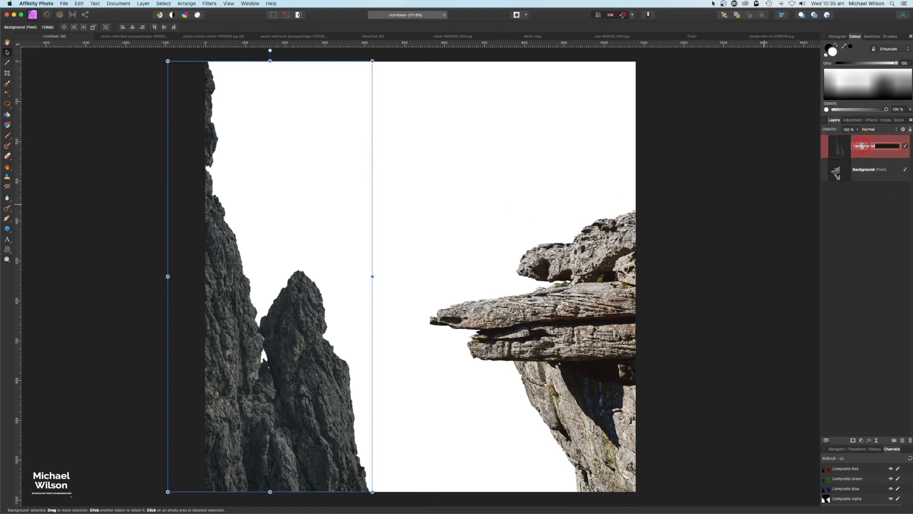
text(Left Cliff)
click(860, 170)
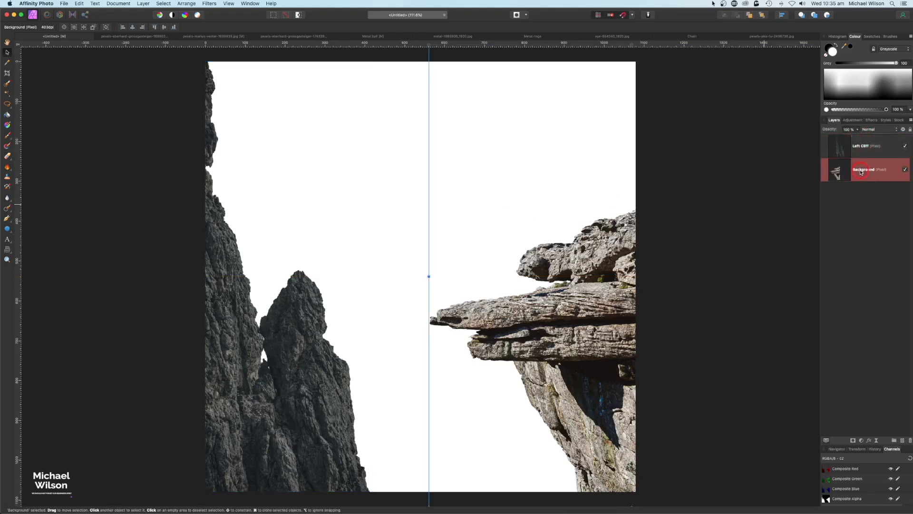
text(Right Cliff)
click(860, 159)
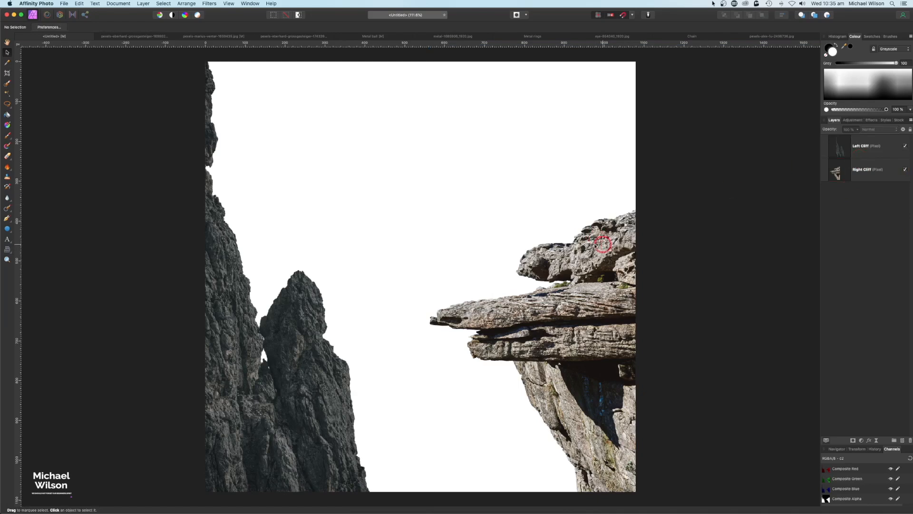
Add a Levels adjustment and nest it inside the Right Cliff layer so it affects only that layer
click(864, 169)
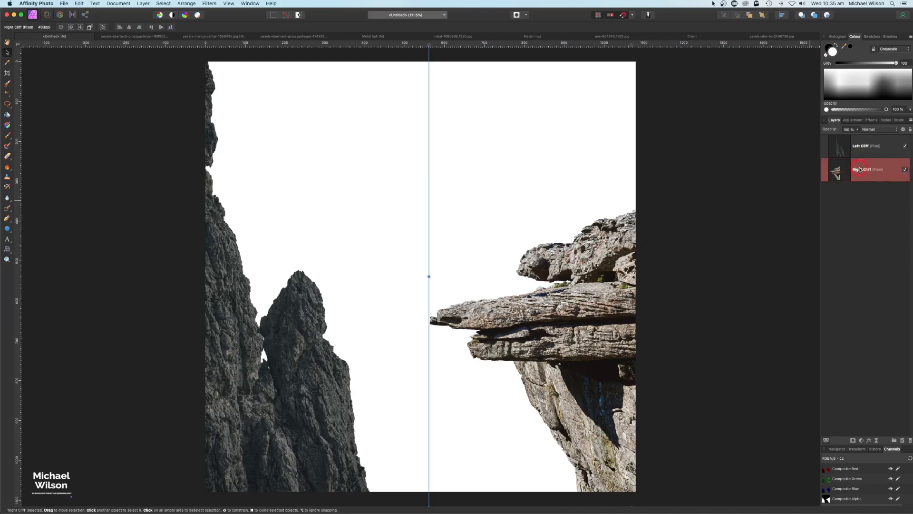
click(865, 442)
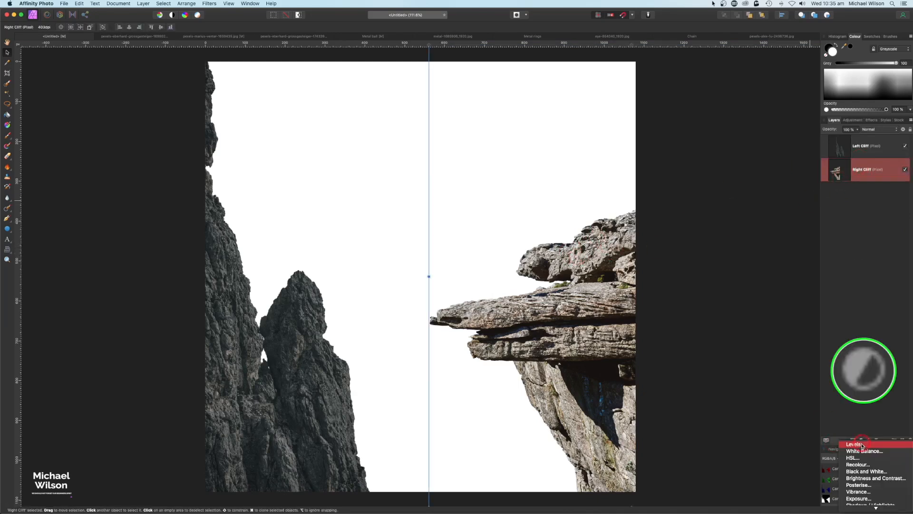
click(856, 444)
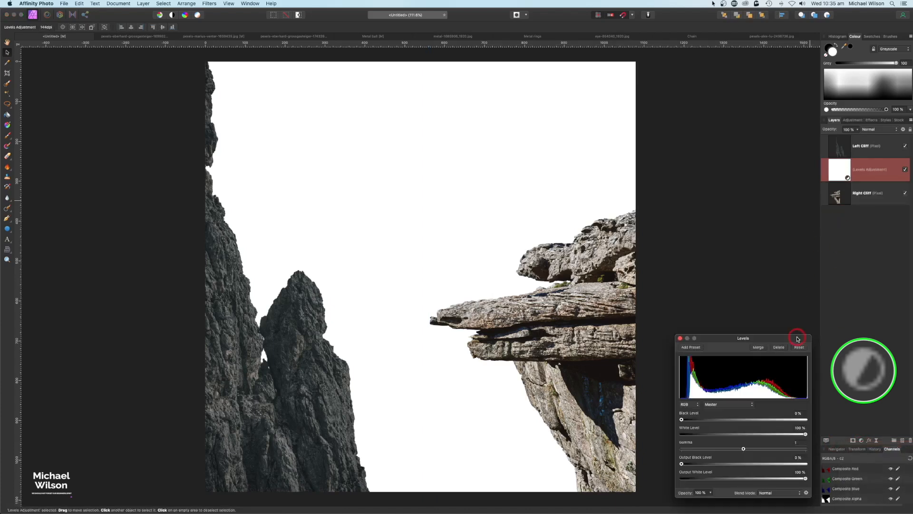
drag(798, 339, 780, 212)
drag(857, 170, 890, 202)
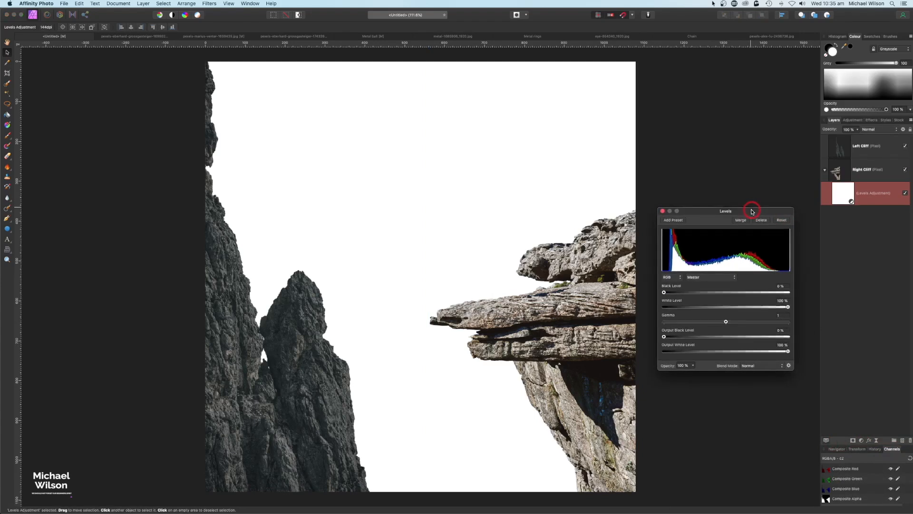
Darken the right cliff with Black Level 27% and Output White Level 37%, and collapse its layer
drag(750, 210, 757, 175)
drag(793, 315, 720, 316)
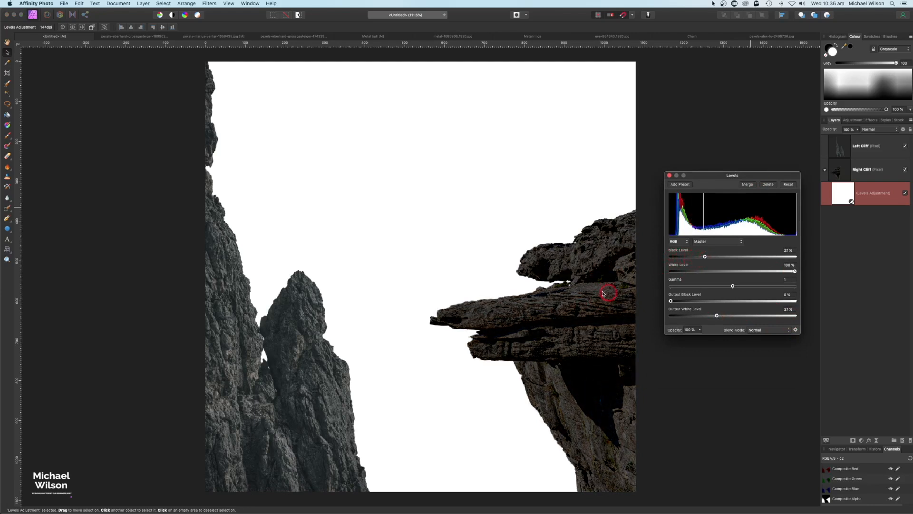
click(669, 175)
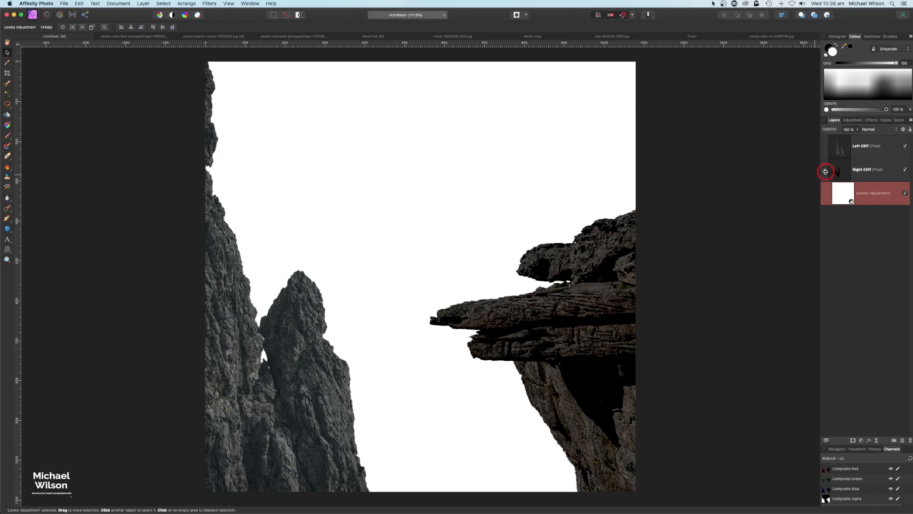
drag(826, 171, 827, 173)
click(807, 221)
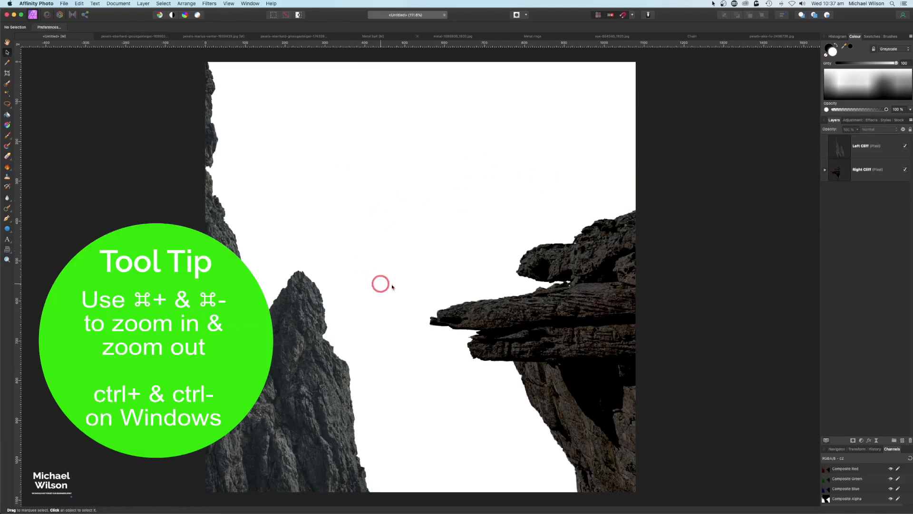
Copy the misty mountain and cloud photo and paste it into the untitled composition as a new layer
key(super+minus)
key(super+minus)
key(super+minus)
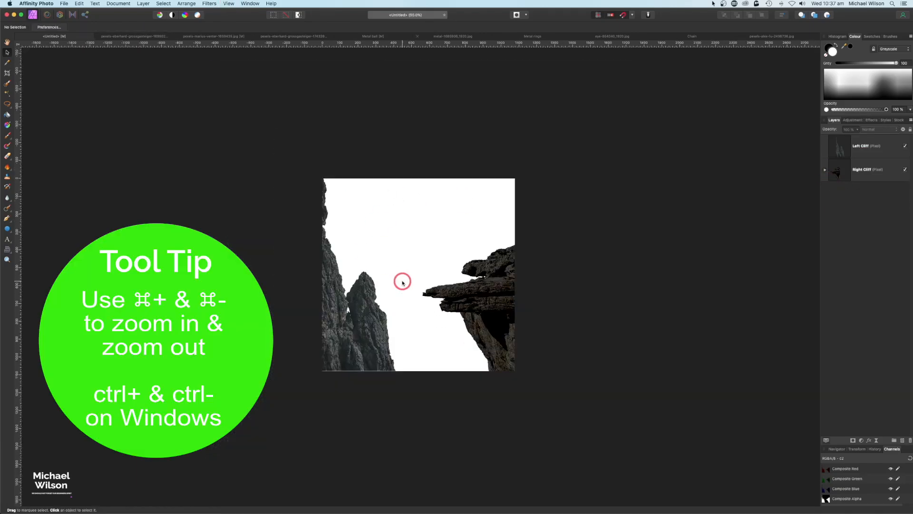
click(273, 36)
key(h)
click(401, 168)
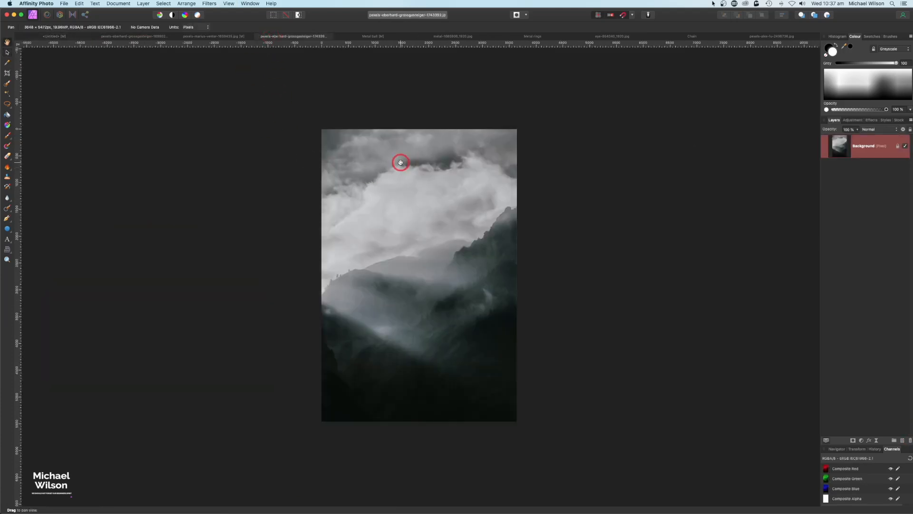
key(super+c)
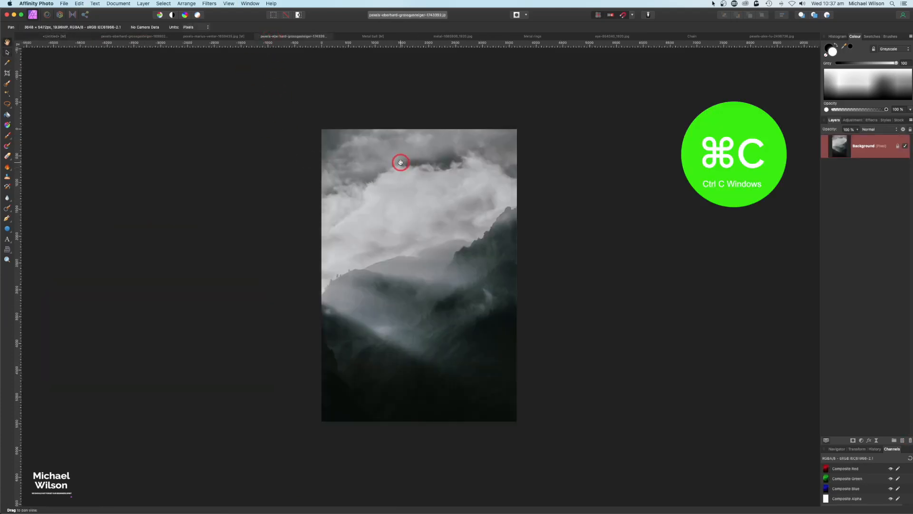
click(51, 37)
key(super+v)
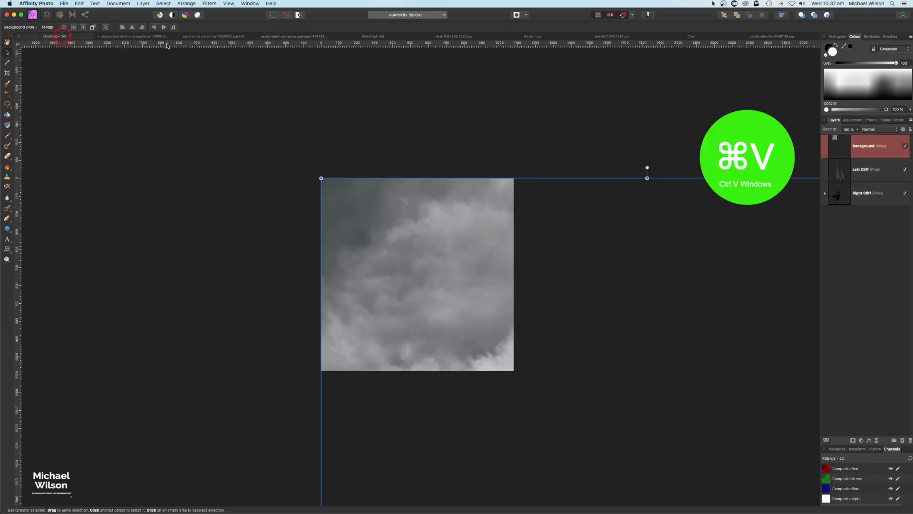
Scale the pasted misty mountain photo down to slightly less than the canvas height and deselect it
key(super+0)
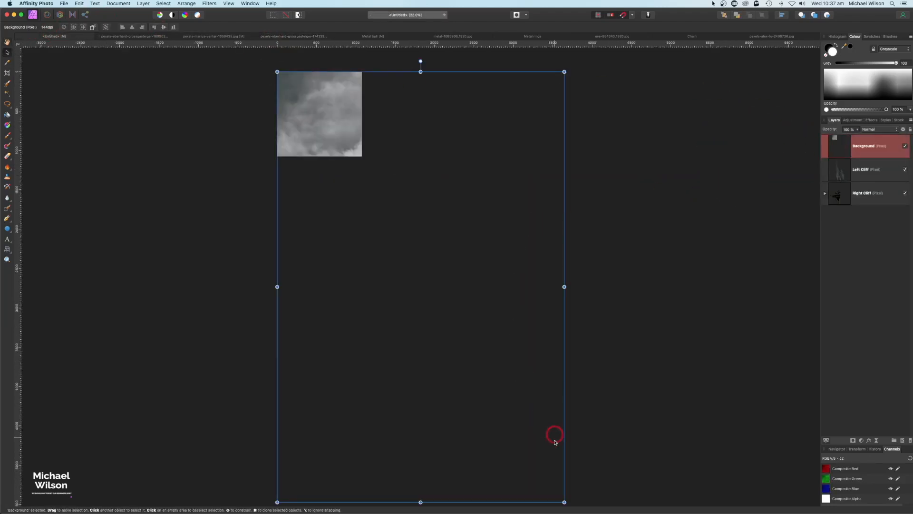
drag(565, 499, 350, 134)
click(398, 142)
key(super+d)
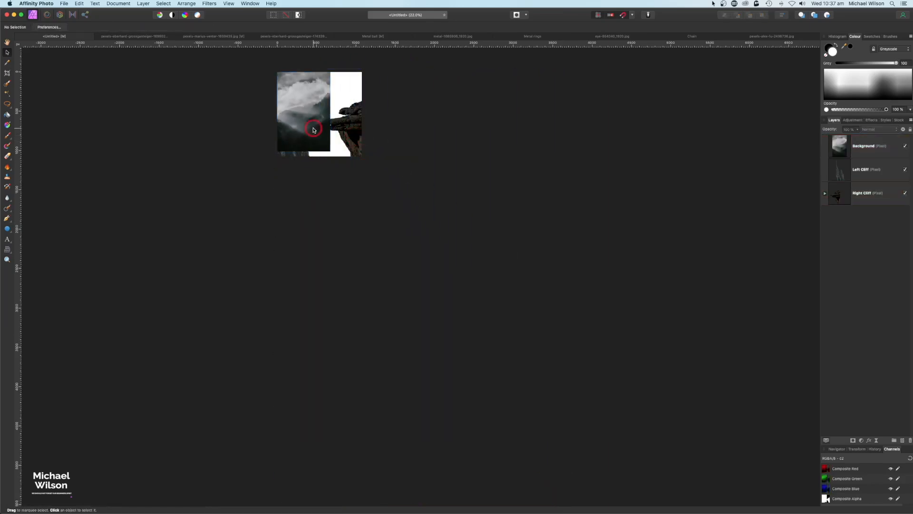
Move the misty mountain layer beneath the Left Cliff and Right Cliff layers
key(super+1)
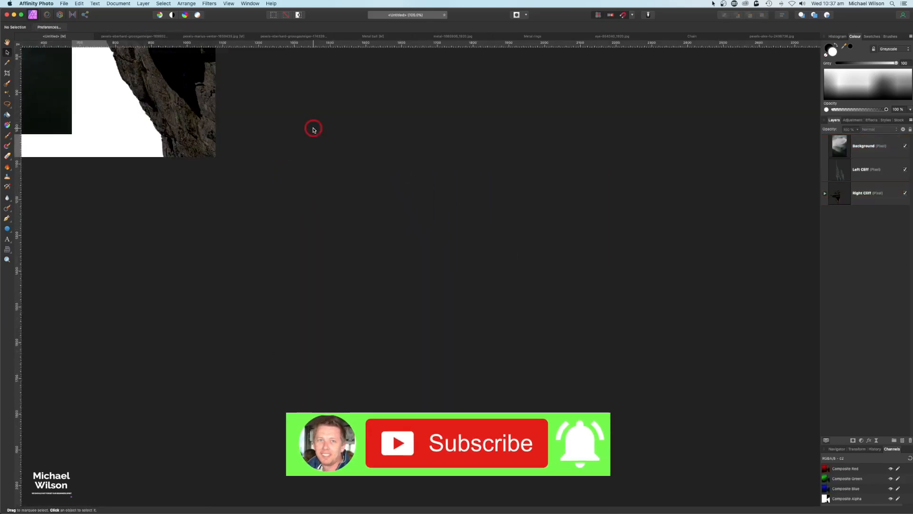
drag(132, 83, 527, 378)
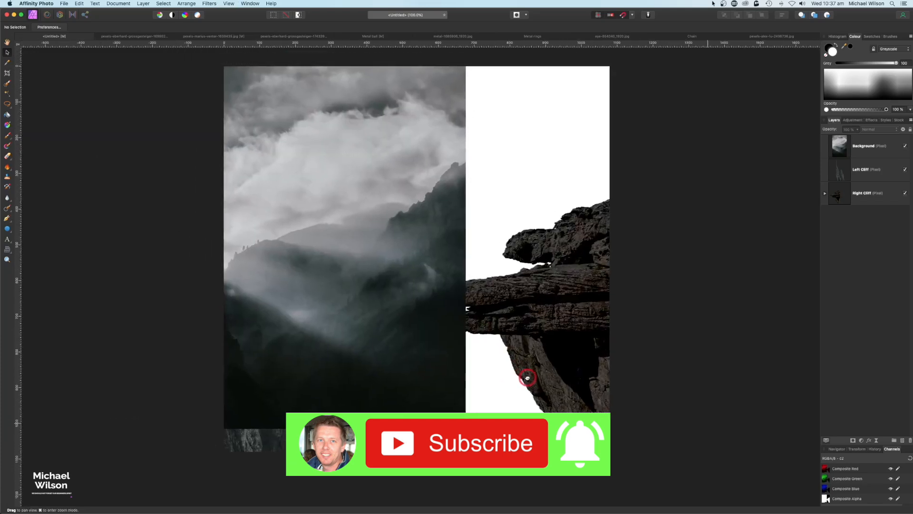
key(super+minus)
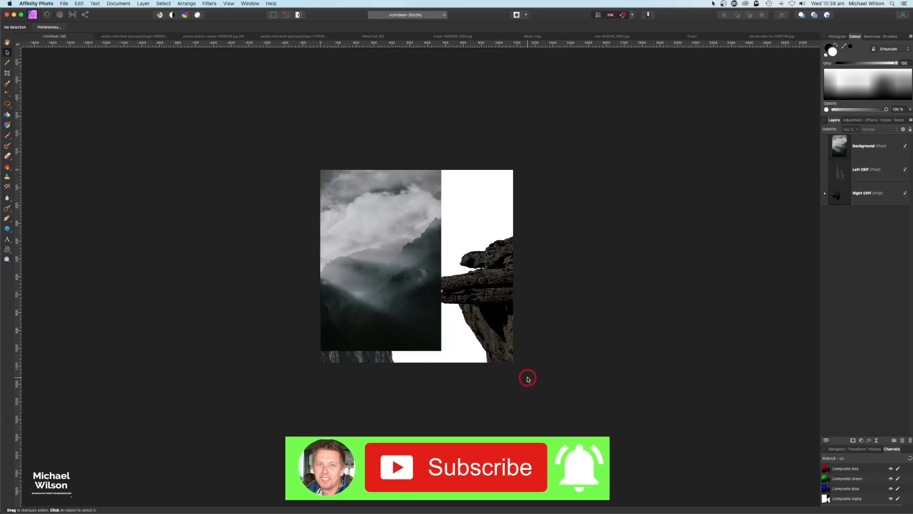
click(871, 149)
drag(866, 148, 856, 210)
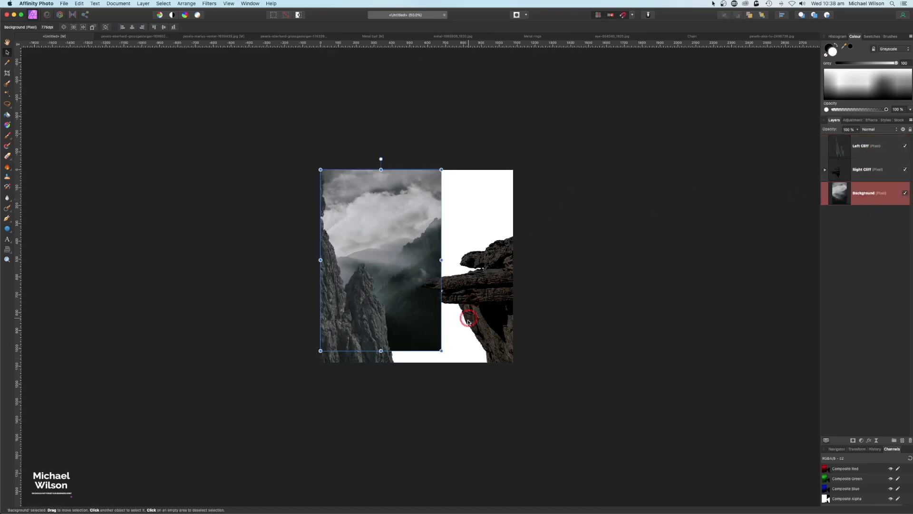
Enlarge the mountain photo and position it to fill the whole canvas behind the cliffs, leaving nothing selected
drag(442, 351, 481, 358)
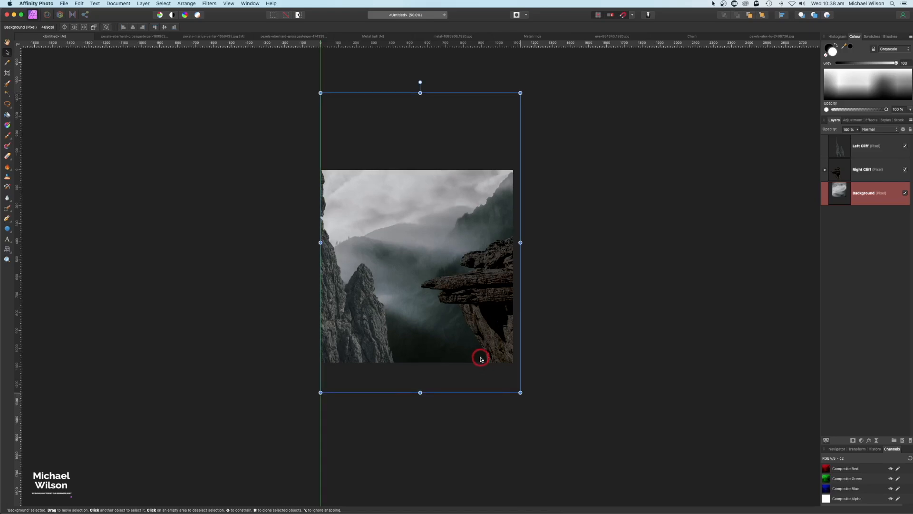
click(365, 255)
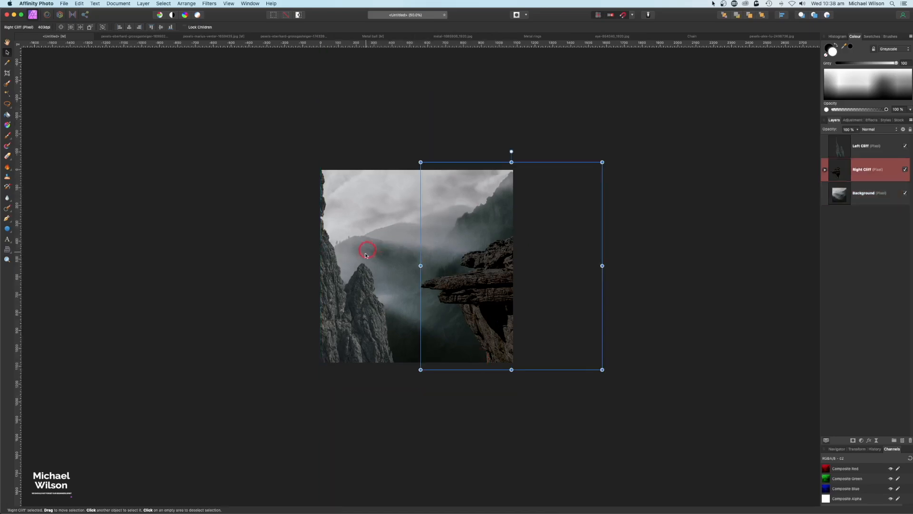
click(239, 191)
key(super+0)
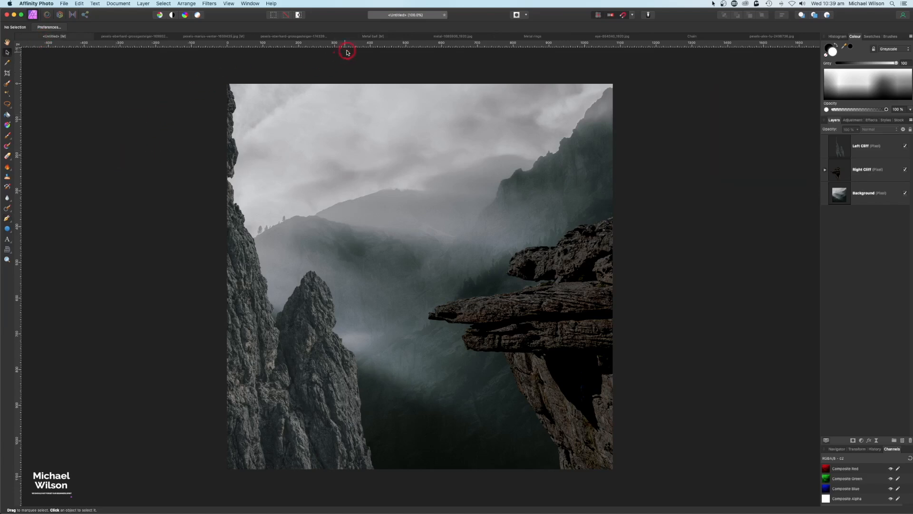
Copy the selected blue glass ball from the Metal ball document and paste it into the untitled composition
click(358, 37)
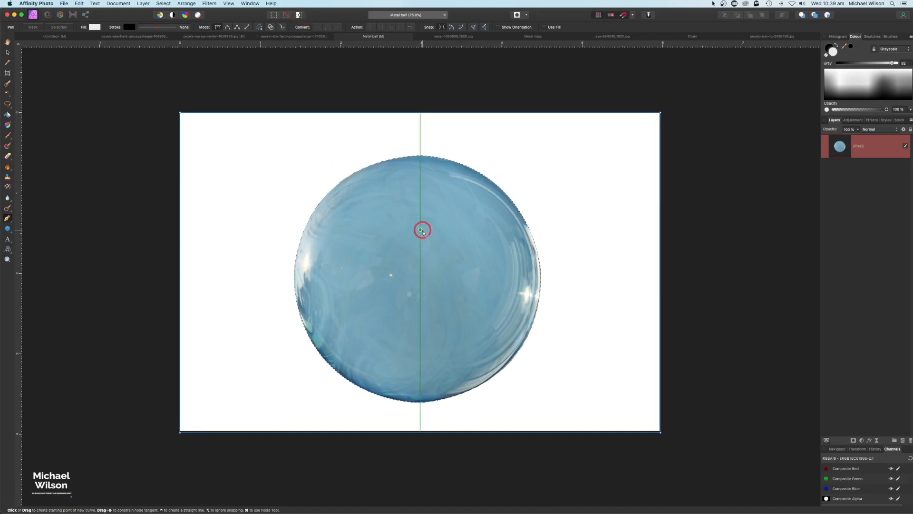
key(super+c)
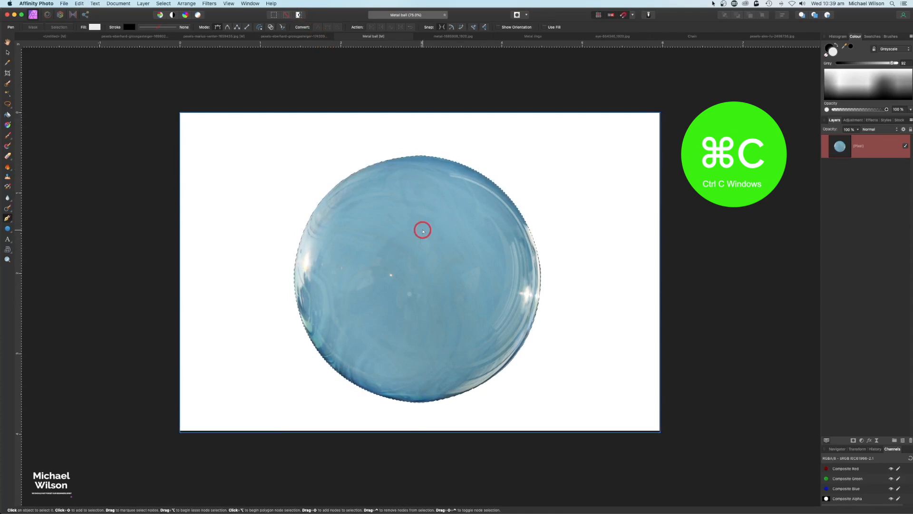
click(43, 37)
key(super+v)
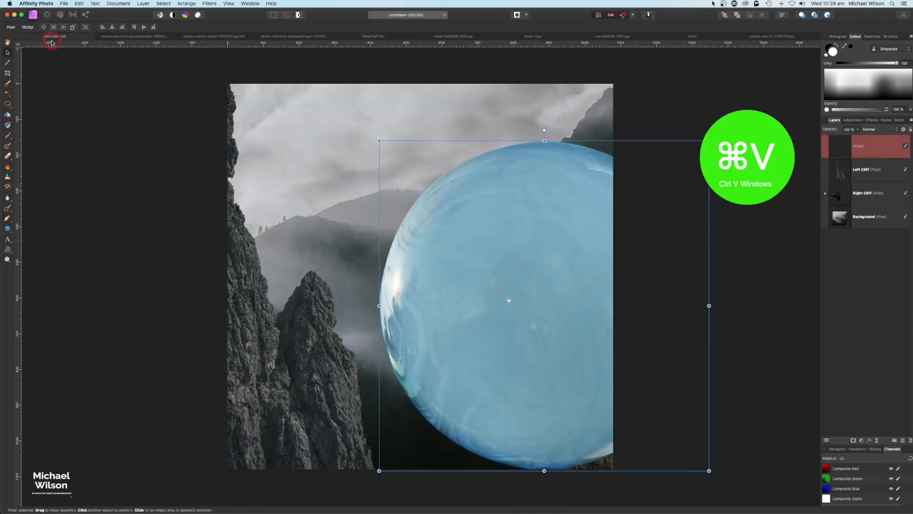
Scale the blue ball down to slightly over half the canvas width and place it between the cliffs, above the canvas centre
drag(379, 141, 533, 303)
drag(665, 351, 456, 206)
drag(500, 153, 531, 122)
drag(468, 188, 450, 213)
drag(513, 149, 520, 140)
drag(436, 218, 431, 216)
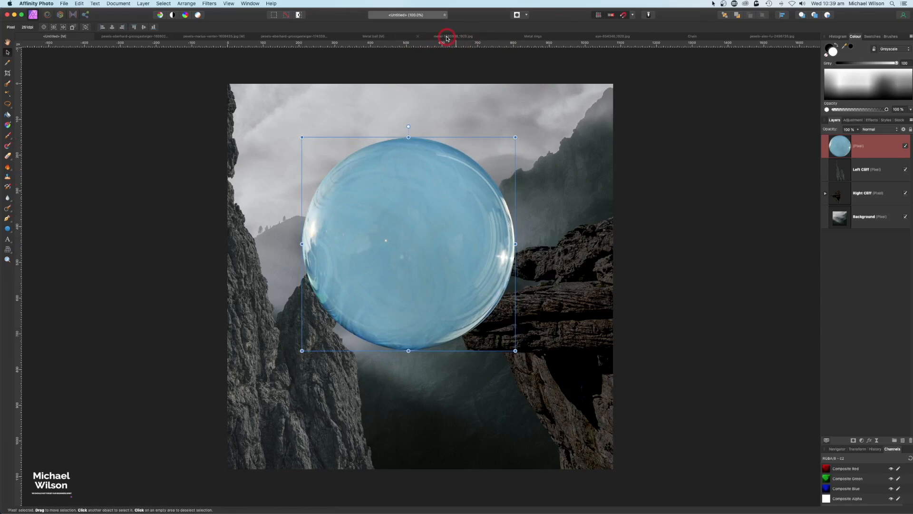
Copy the rusty riveted metal photo and paste it into the untitled composition as the top layer
click(447, 36)
key(super+c)
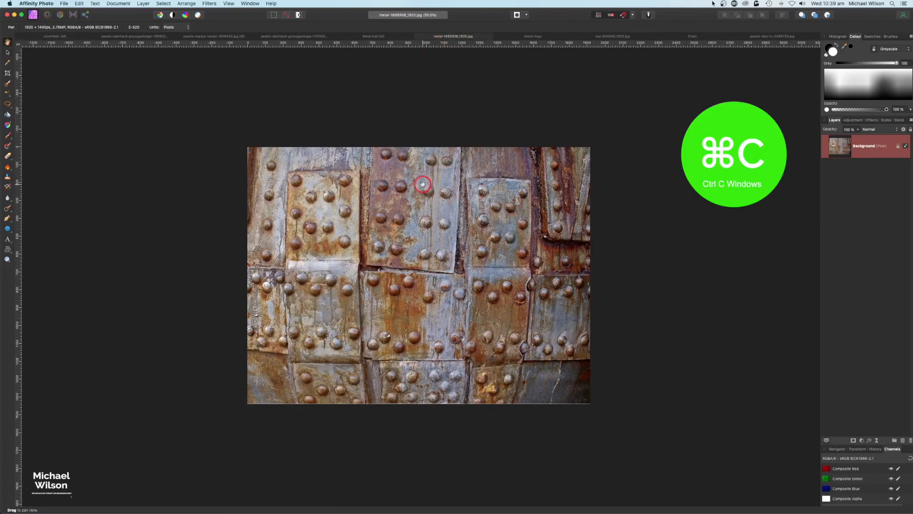
click(44, 37)
key(super+v)
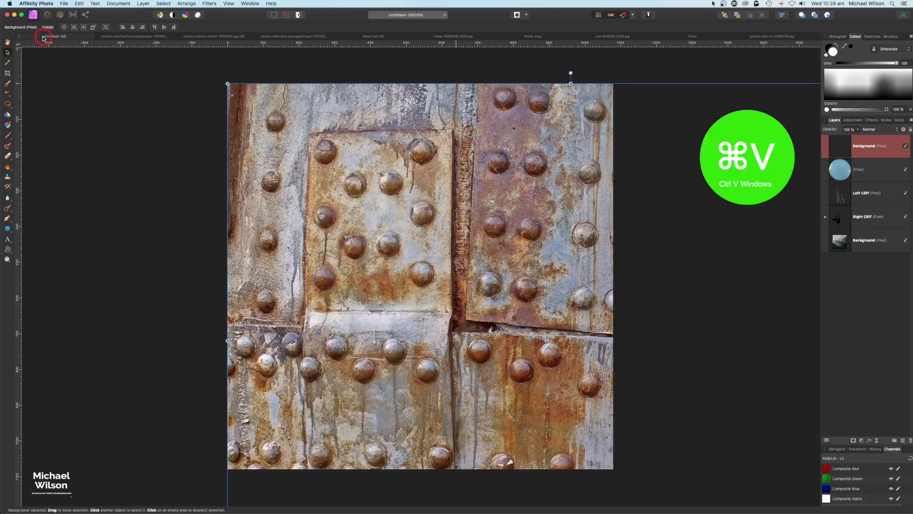
Shrink the riveted metal photo and centre it over the blue ball so its corners sit near the ball's edge
drag(230, 87, 452, 266)
drag(508, 295, 382, 210)
drag(467, 290, 483, 305)
drag(425, 275, 424, 272)
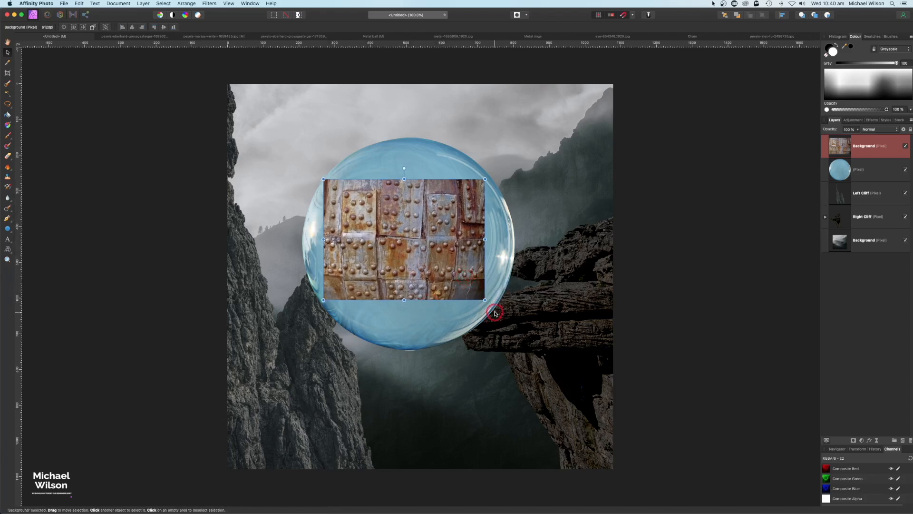
drag(485, 303, 469, 293)
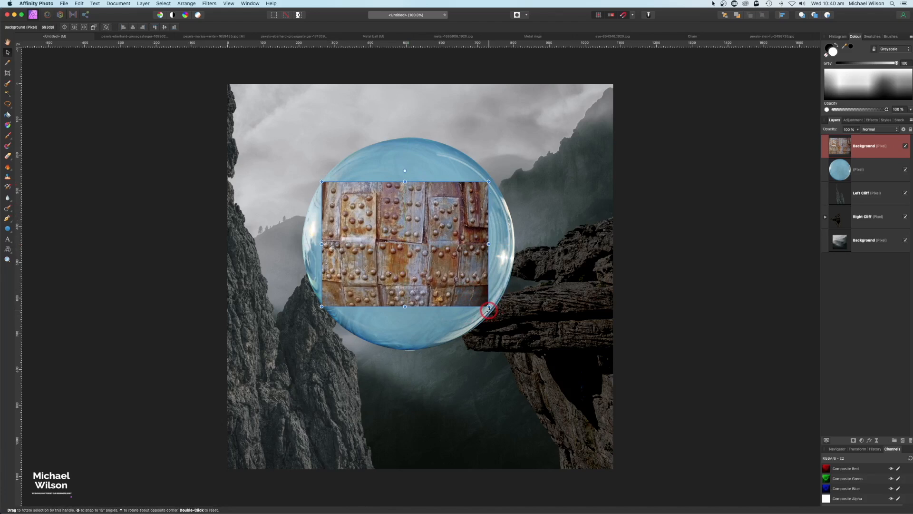
drag(322, 307, 326, 304)
drag(406, 275, 404, 276)
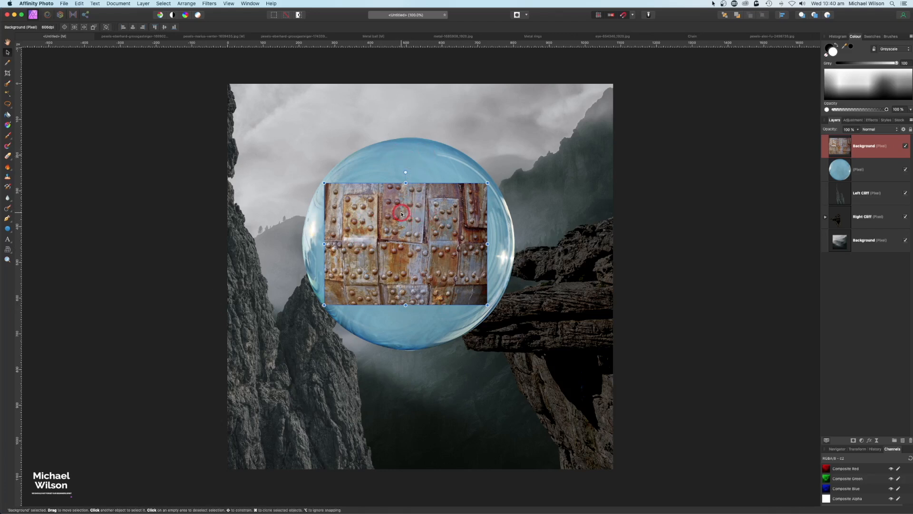
With the Mesh Warp tool, bulge all four sides of the metal photo out to the ball's outline
click(8, 250)
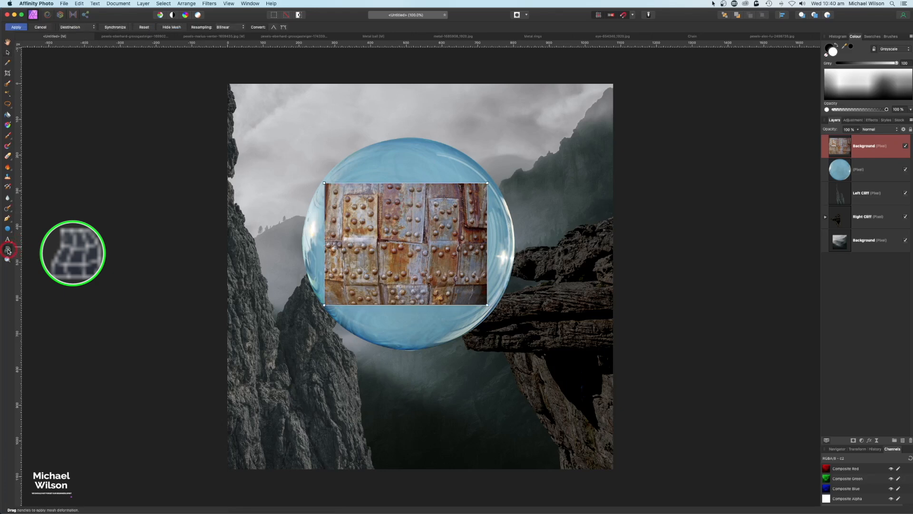
drag(407, 184, 410, 139)
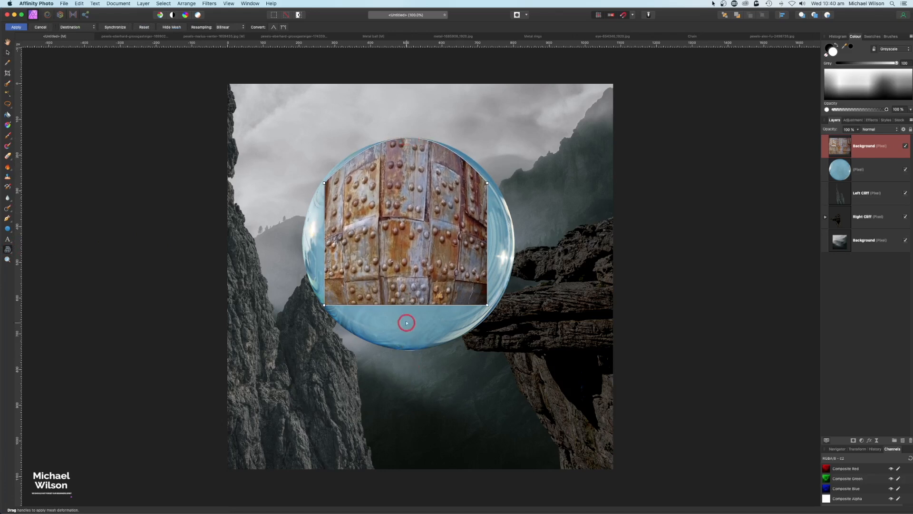
drag(405, 305, 410, 350)
drag(324, 237, 303, 238)
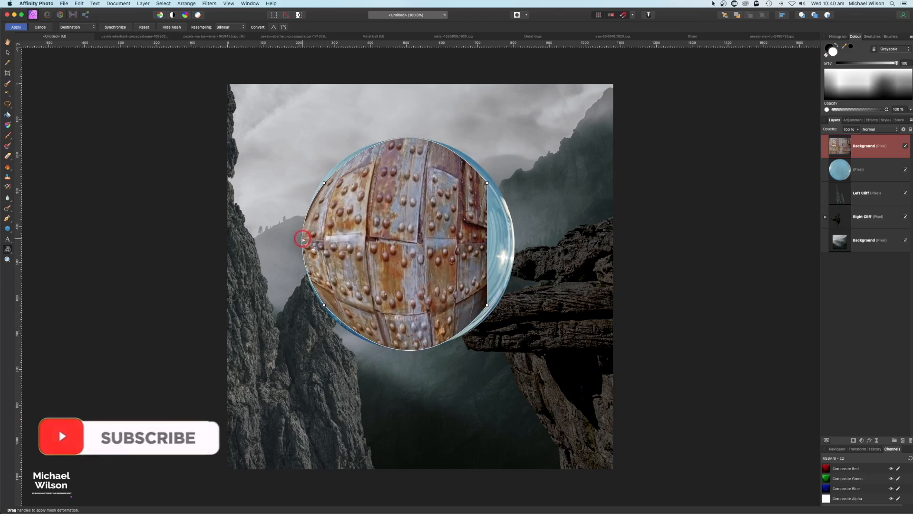
drag(487, 239, 514, 242)
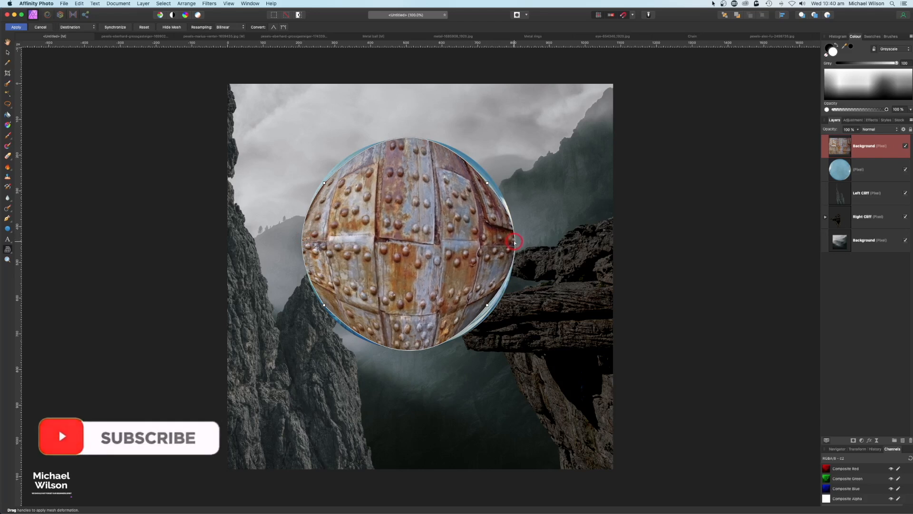
Adjust the mesh's upper-left corner node and its curve handles to follow the ball's outline
click(325, 183)
drag(383, 124, 371, 125)
drag(291, 224, 290, 221)
drag(325, 183, 325, 177)
drag(372, 120, 374, 126)
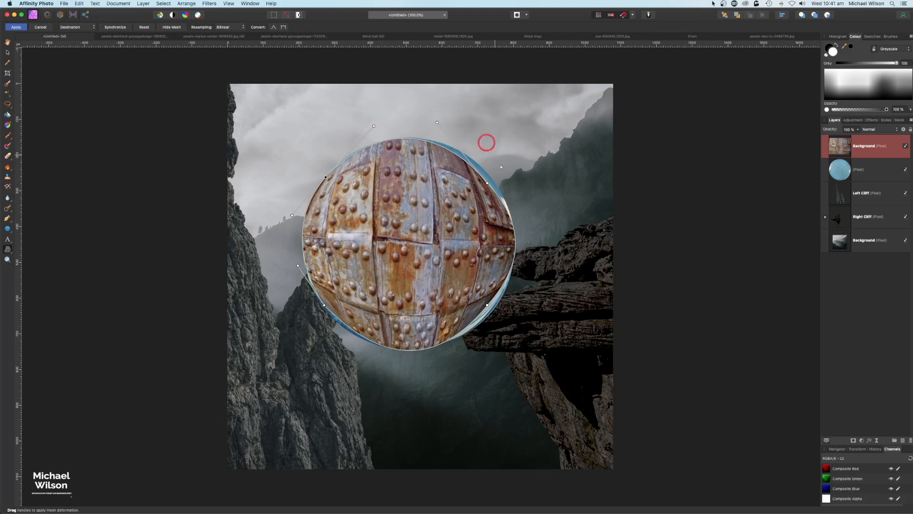
Reshape the mesh's upper-right and lower-right corners and their handles to match the ball's edge
drag(487, 184, 494, 181)
drag(443, 121, 446, 123)
drag(488, 305, 491, 311)
drag(526, 273, 519, 275)
drag(534, 224, 529, 222)
Fit the mesh's lower edge and lower-left corner to the ball, fine-tune the remaining corners, and apply the warp
drag(384, 366, 364, 350)
drag(443, 371, 437, 370)
drag(324, 305, 323, 306)
drag(363, 350, 358, 356)
click(326, 177)
drag(373, 126, 367, 126)
drag(491, 312, 492, 312)
click(493, 181)
click(16, 27)
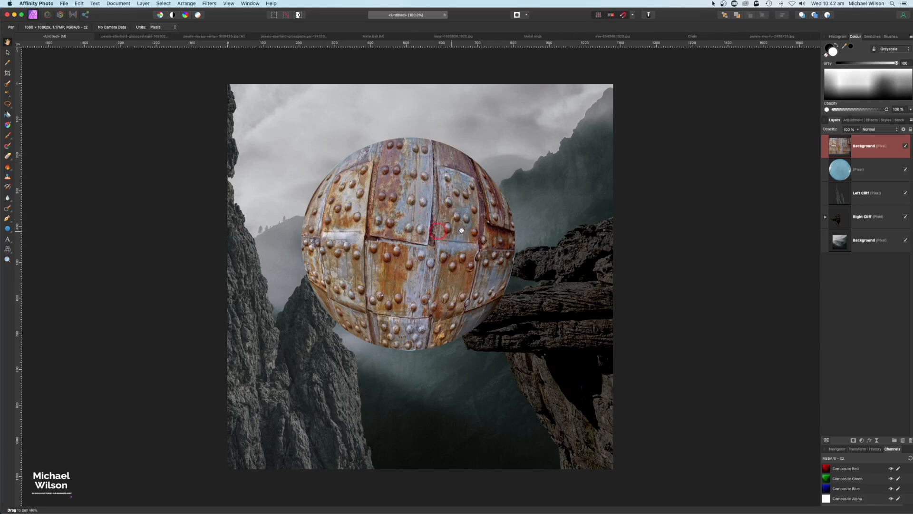
Rename the warped metal layer to Metal Plate and the ball layer beneath it to Blue Bubble
double_click(865, 147)
text(Metal Plate)
click(860, 172)
double_click(861, 172)
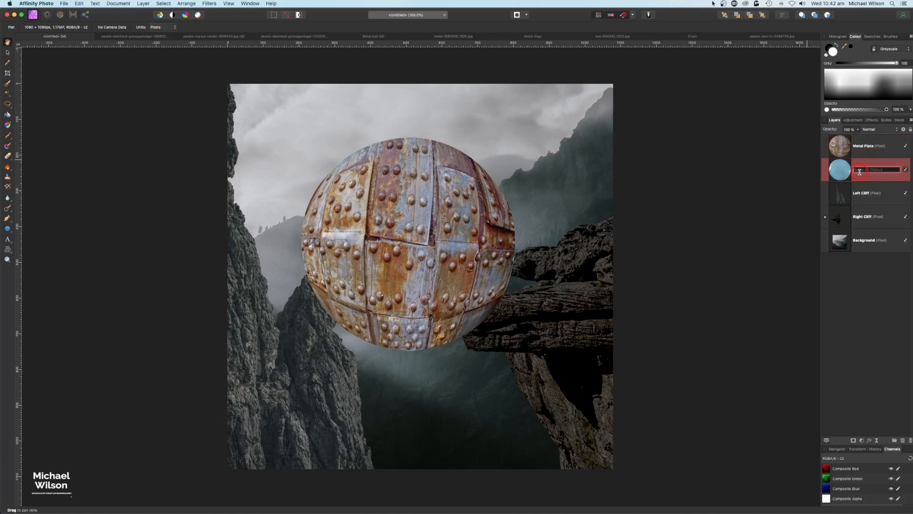
text(Blue Bubble)
Apply a Spherical distortion to the Metal Plate layer with 100% intensity and a radius of 306.1 px, centred on the ball
click(860, 151)
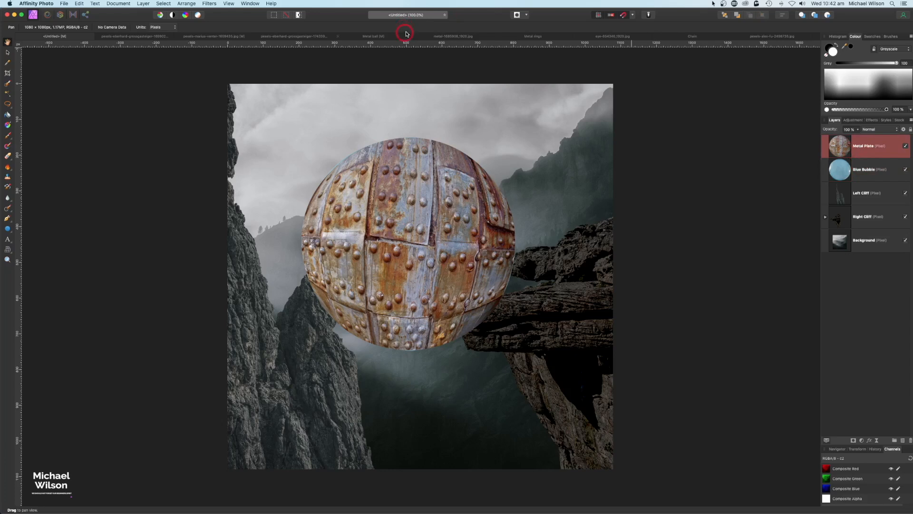
click(208, 4)
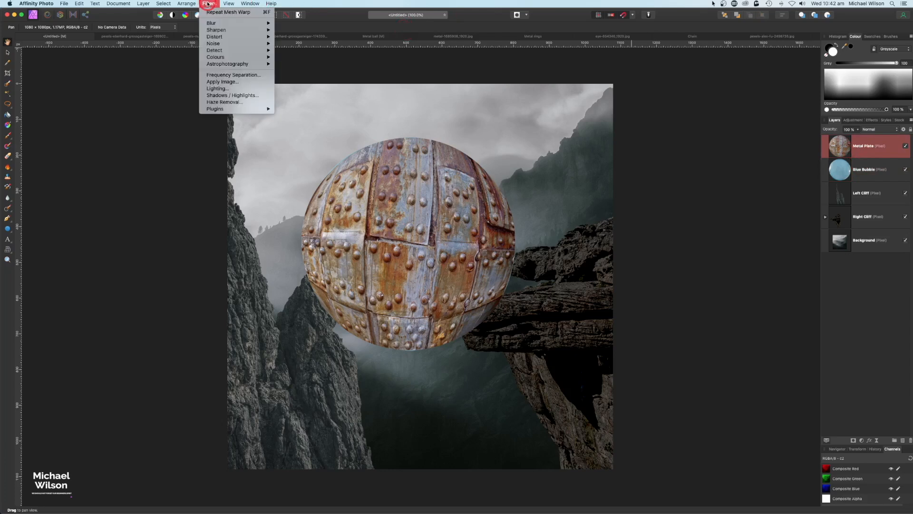
click(209, 36)
click(296, 65)
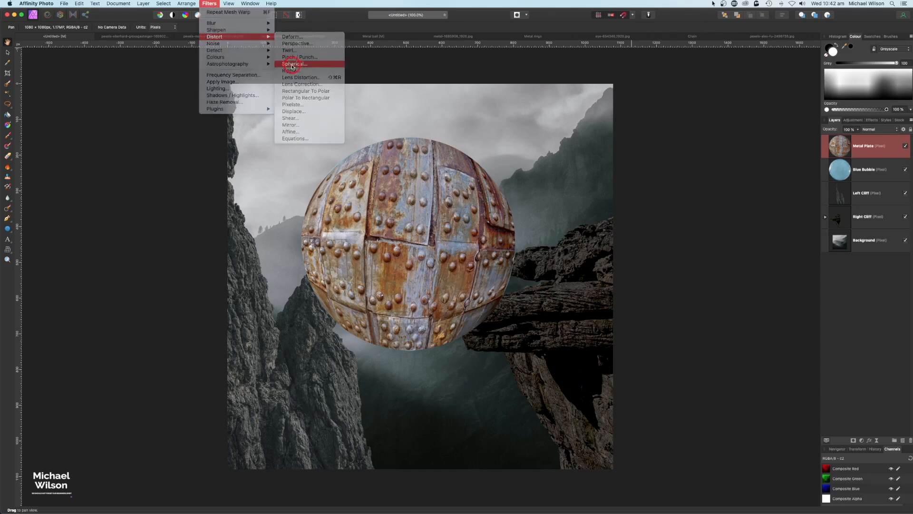
drag(800, 443, 761, 193)
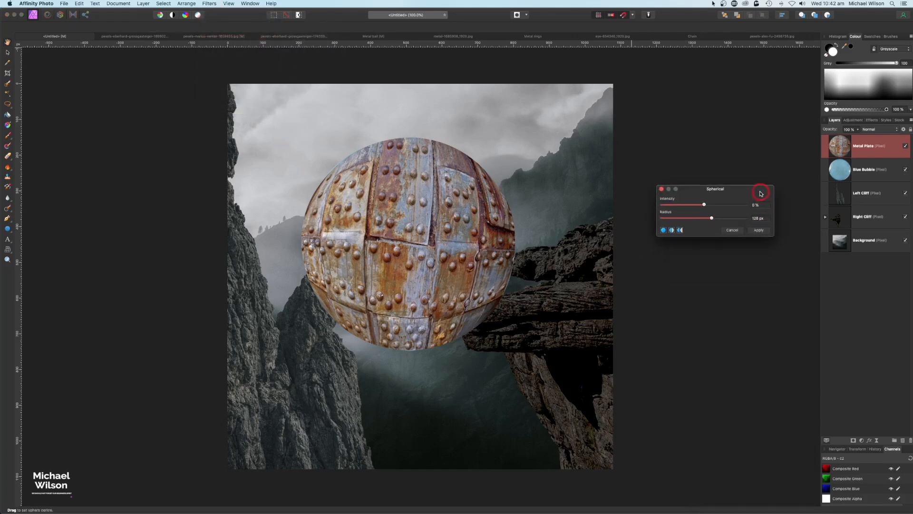
drag(704, 205, 727, 219)
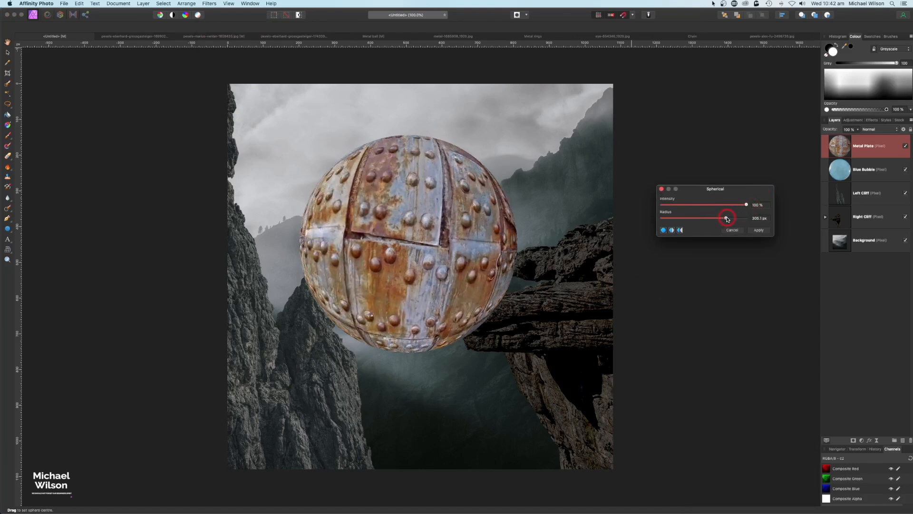
click(759, 231)
click(351, 199)
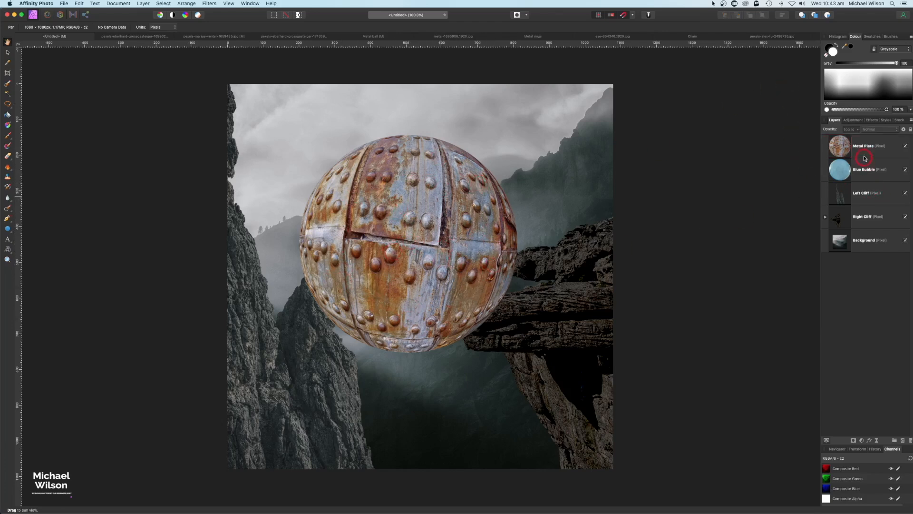
Scale the Metal Plate and Blue Bubble layers together to about 440 px wide, move them up into the sky, and deselect them
click(868, 151)
shift+click(868, 172)
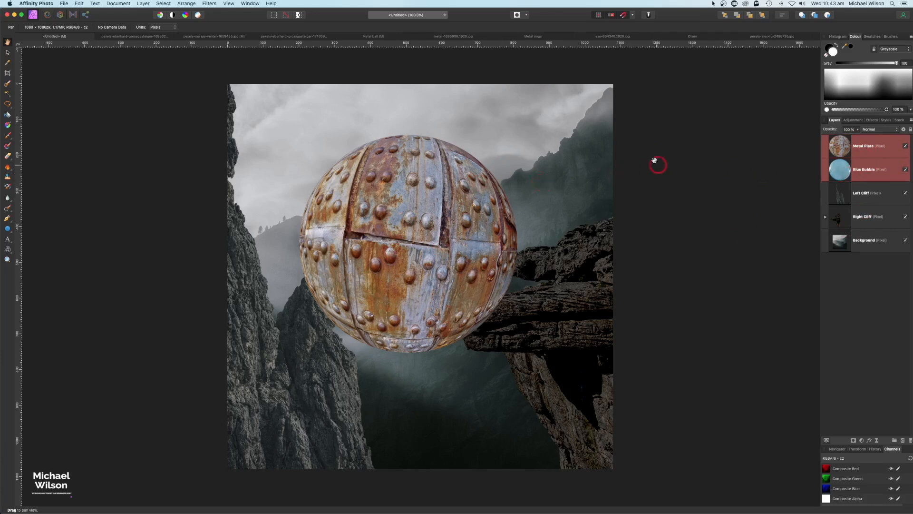
click(7, 53)
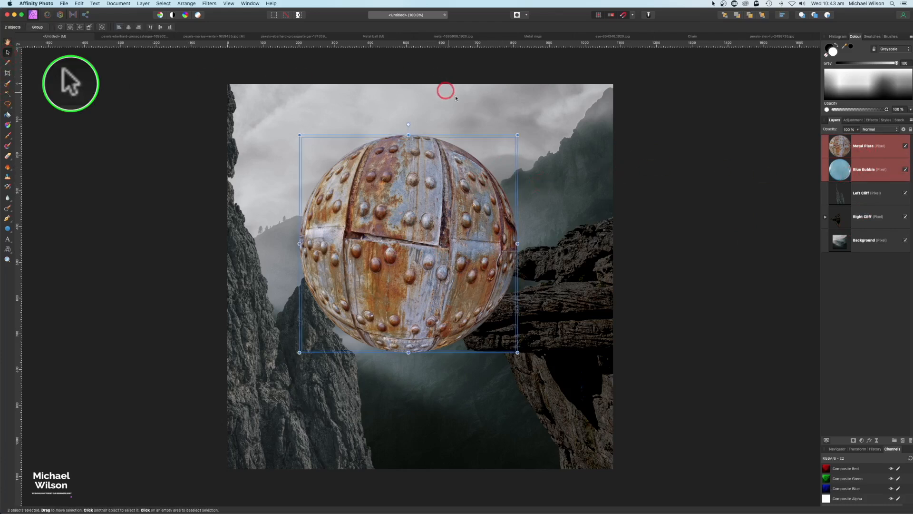
drag(516, 136, 461, 193)
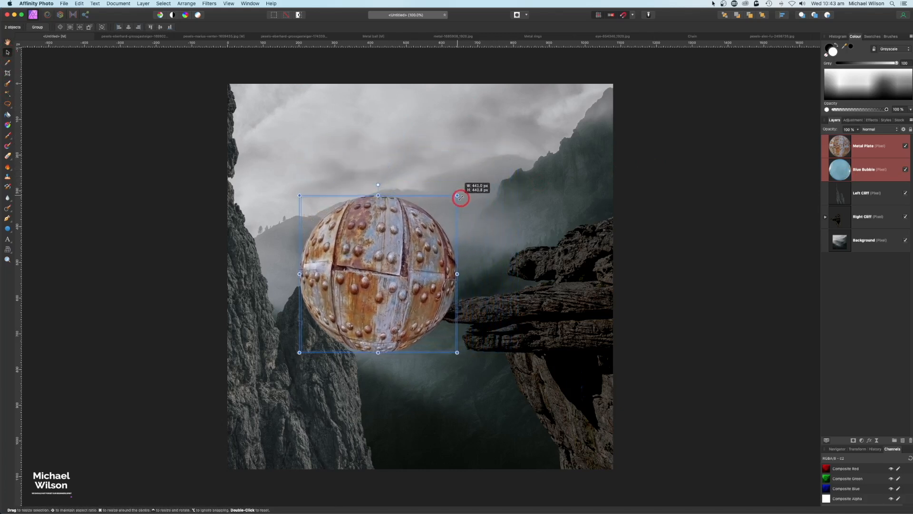
drag(417, 224, 457, 130)
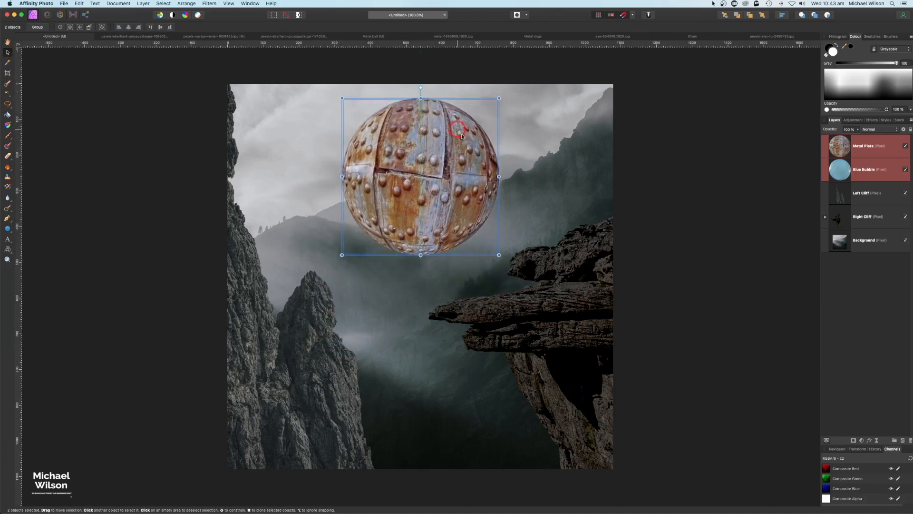
drag(499, 255, 498, 251)
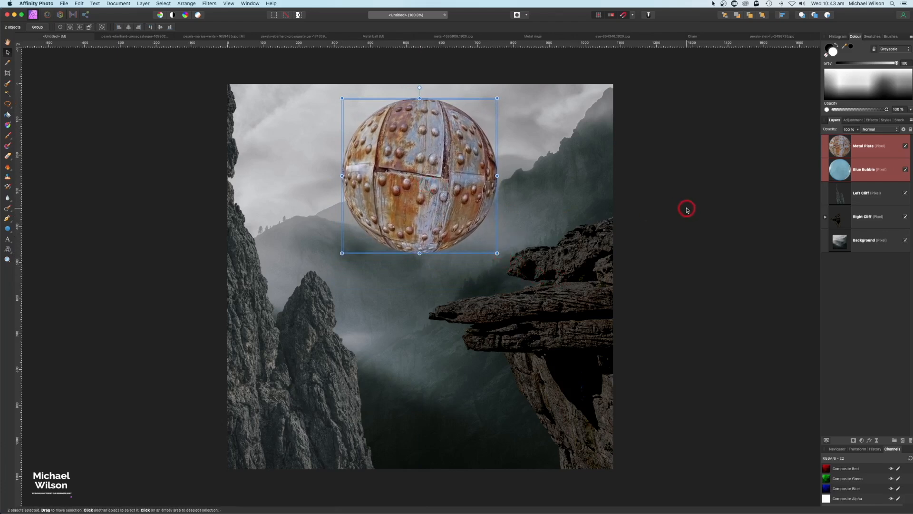
click(743, 206)
click(76, 105)
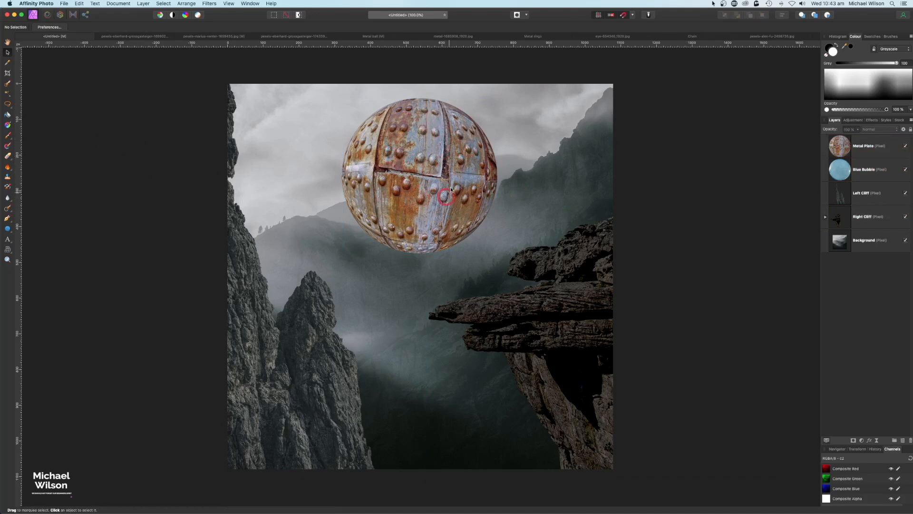
Outline the upper-left riveted plate of the ball on the Metal Plate layer with the Freehand Selection tool, using straight segments
click(869, 148)
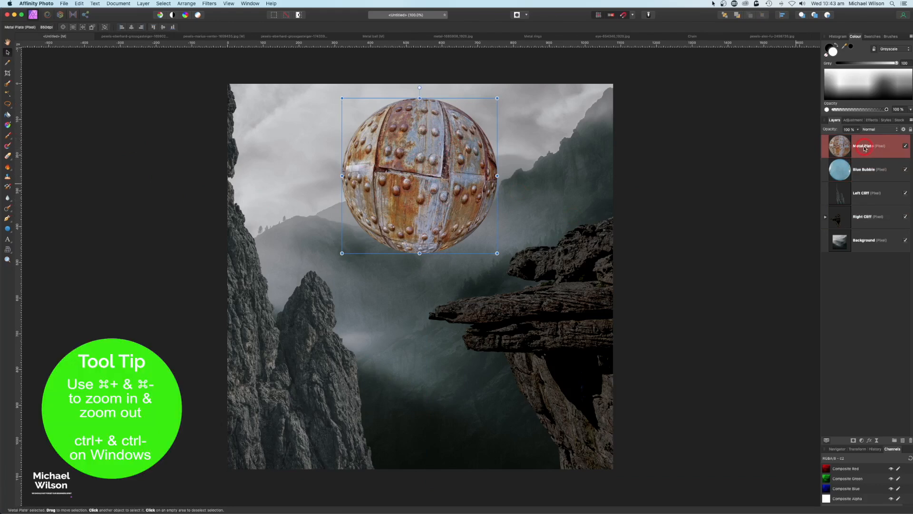
key(super+plus)
key(super+plus)
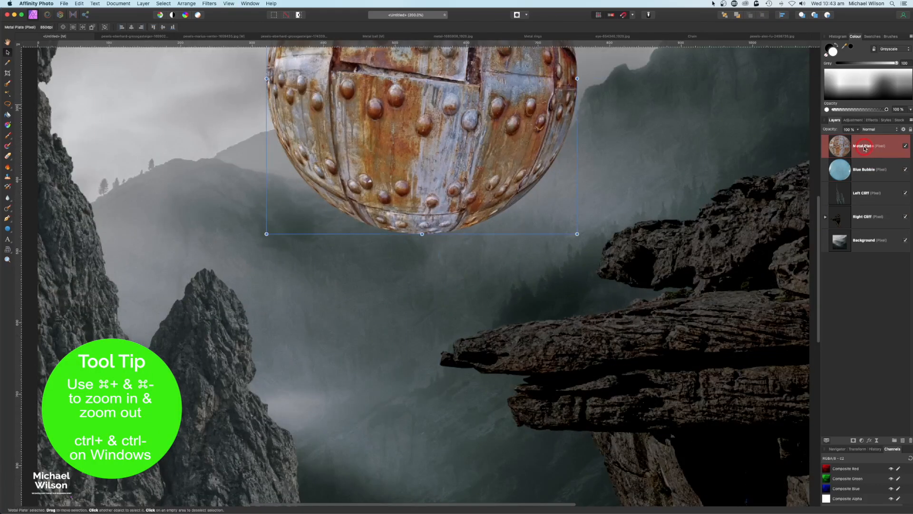
drag(514, 101, 514, 265)
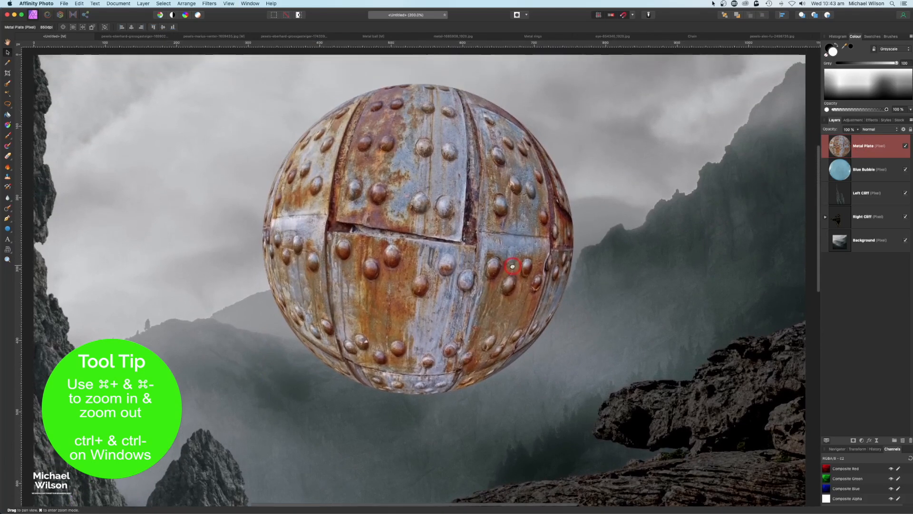
click(844, 153)
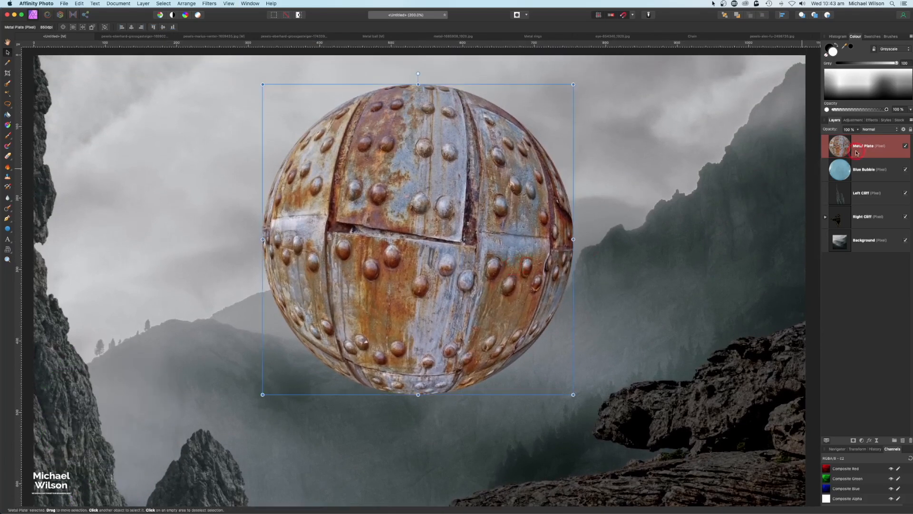
click(9, 107)
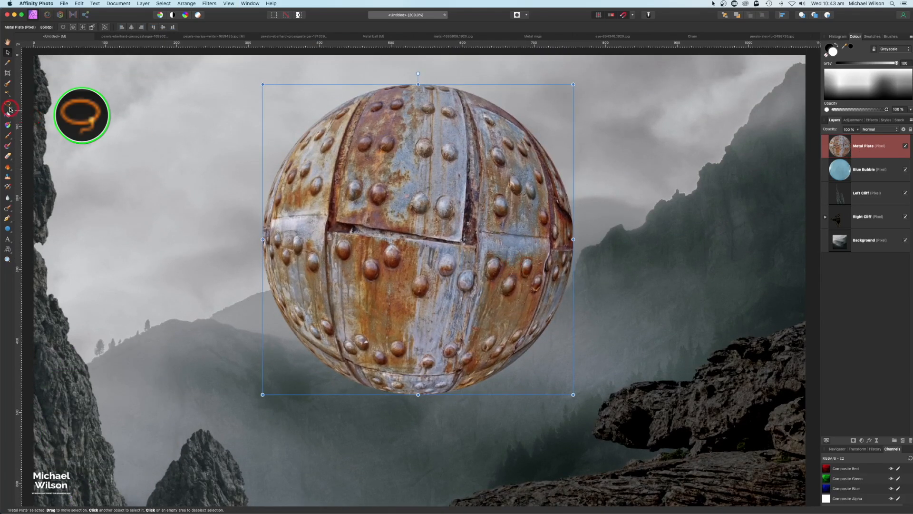
mouse_move(11, 109)
mouse_down()
mouse_move(28, 107)
mouse_move(46, 145)
mouse_move(56, 140)
mouse_up()
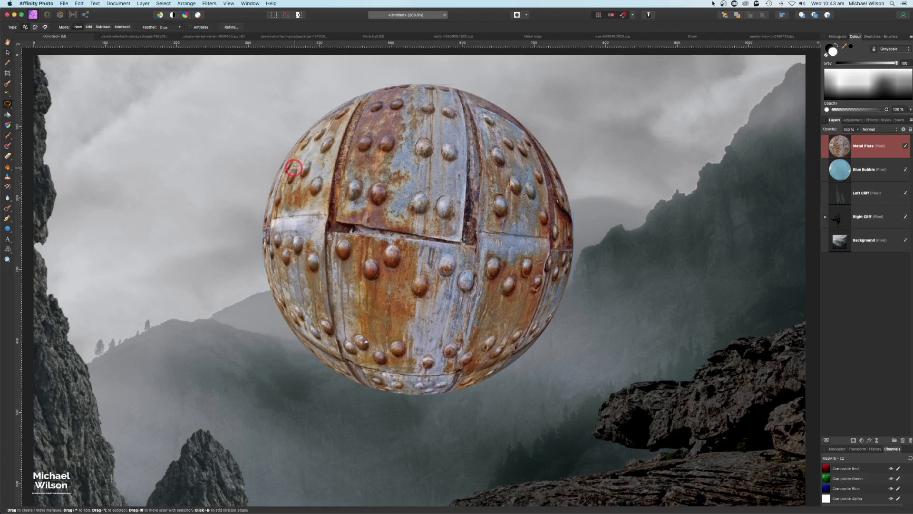
key(shift)
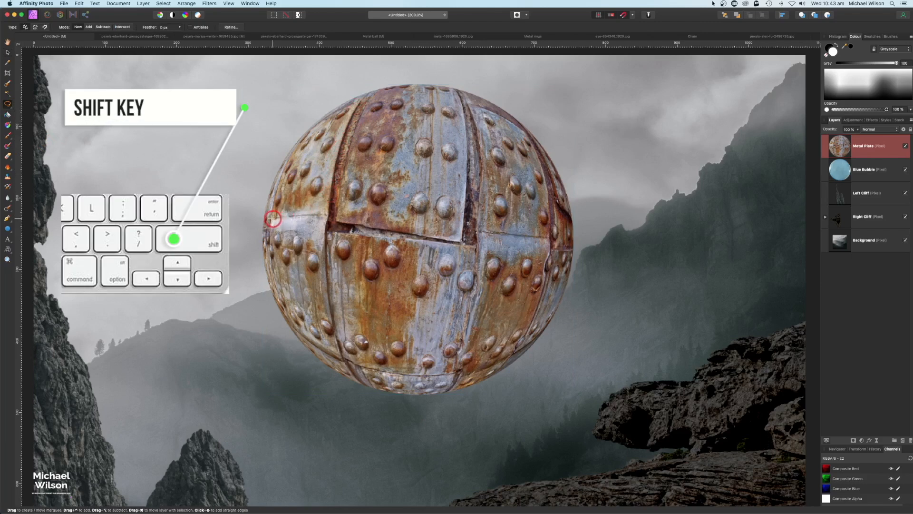
shift+click(268, 218)
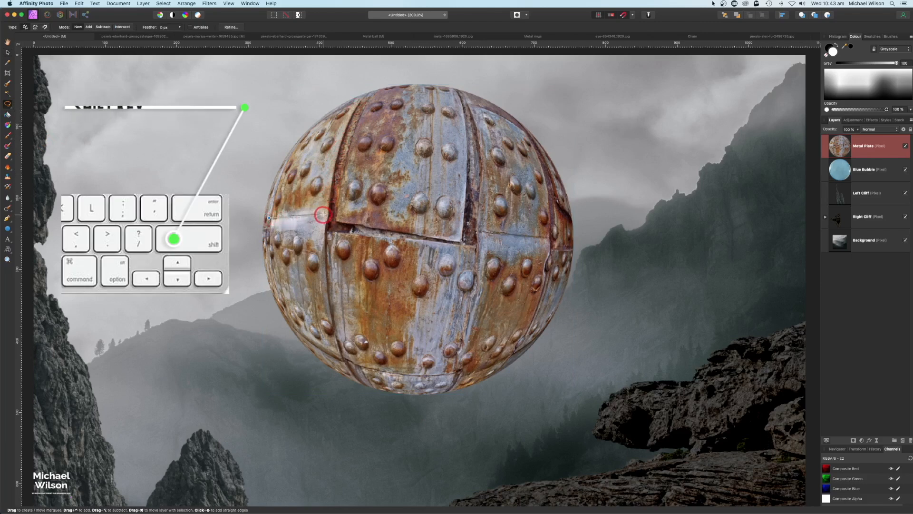
drag(327, 214, 362, 102)
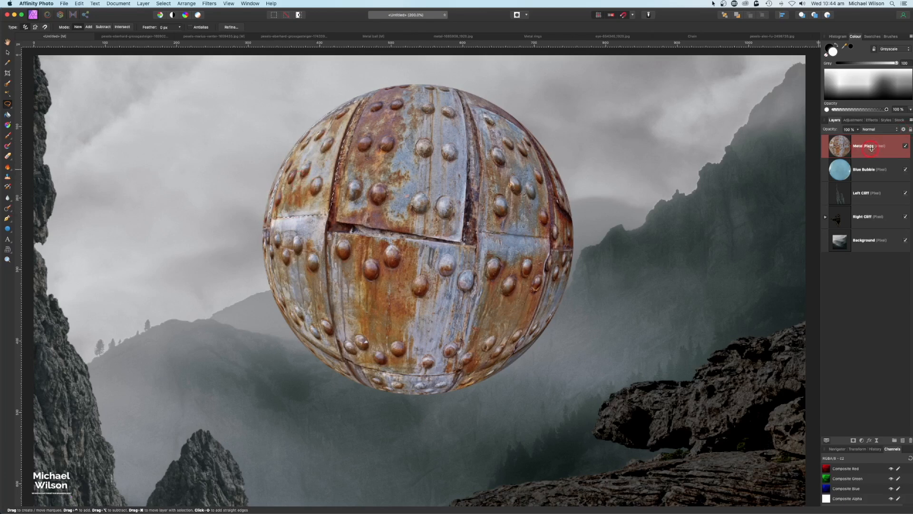
Copy the selected upper-left plate to its own layer and delete that area from the original Metal Plate layer
key(super+j)
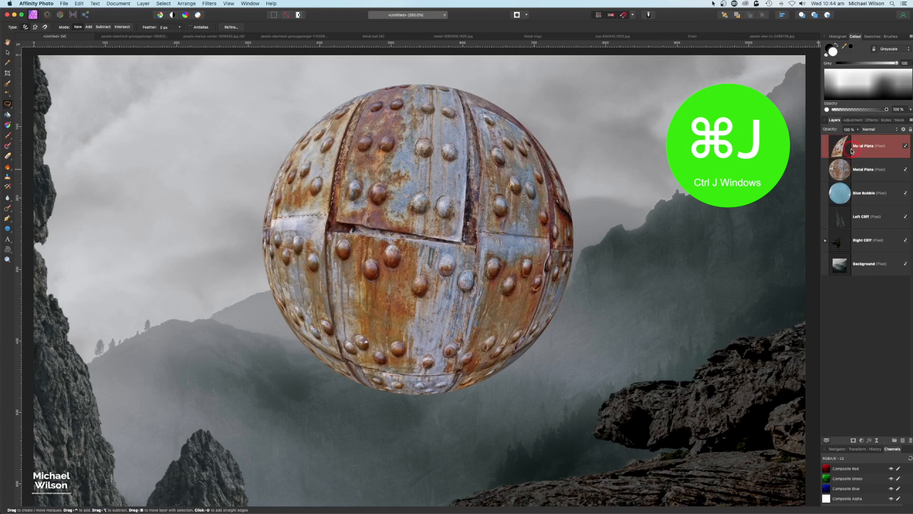
click(841, 173)
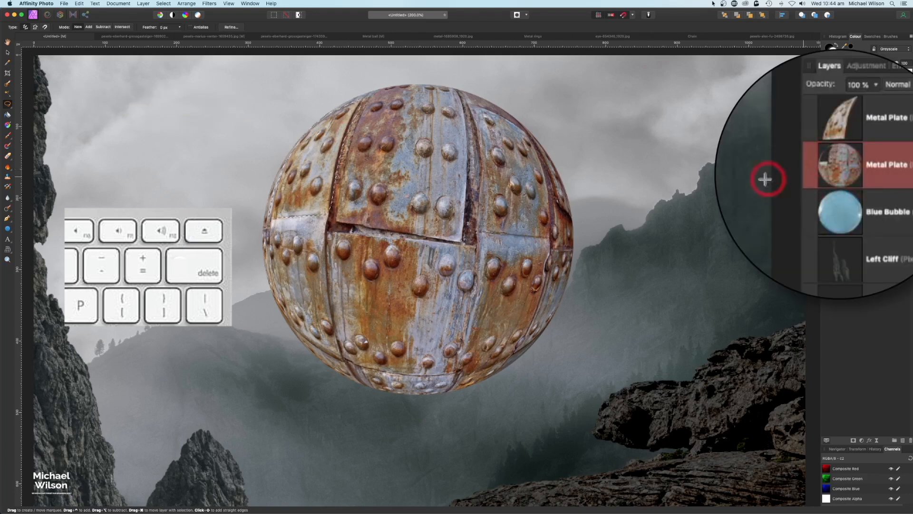
key(Delete)
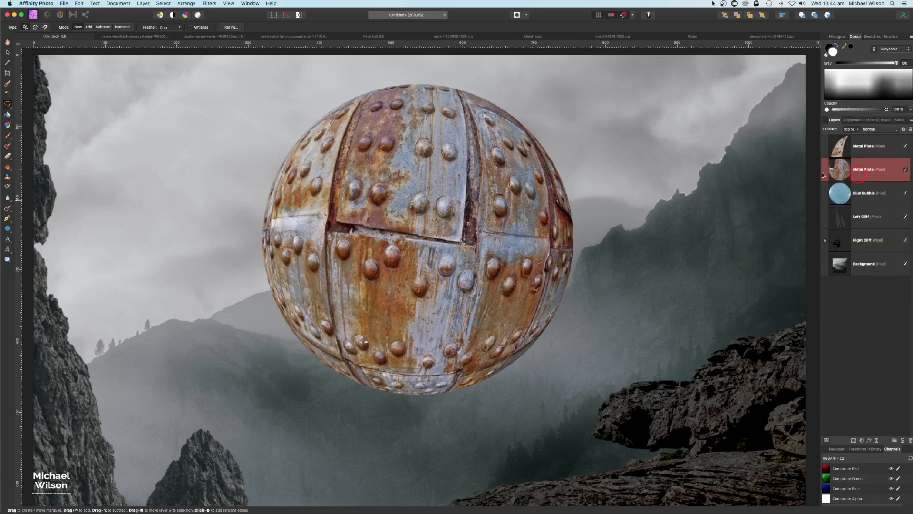
Outline the large upper-middle plate on the original Metal Plate layer with a straight-segment freehand selection
click(7, 105)
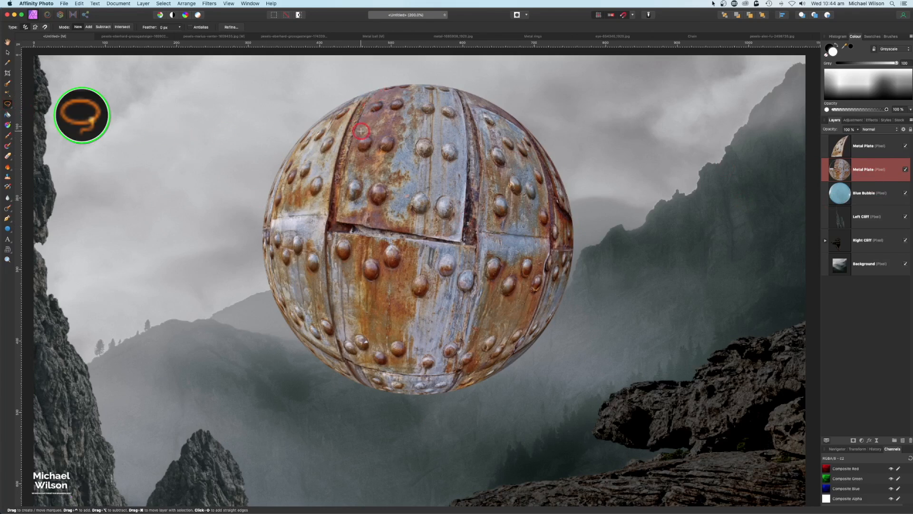
scroll(371, 94, right, 1)
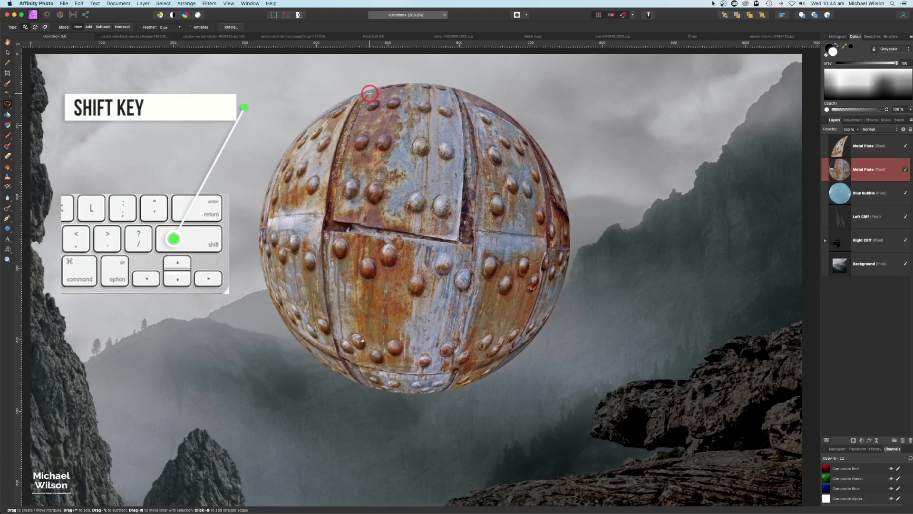
shift+click(369, 93)
shift+click(352, 132)
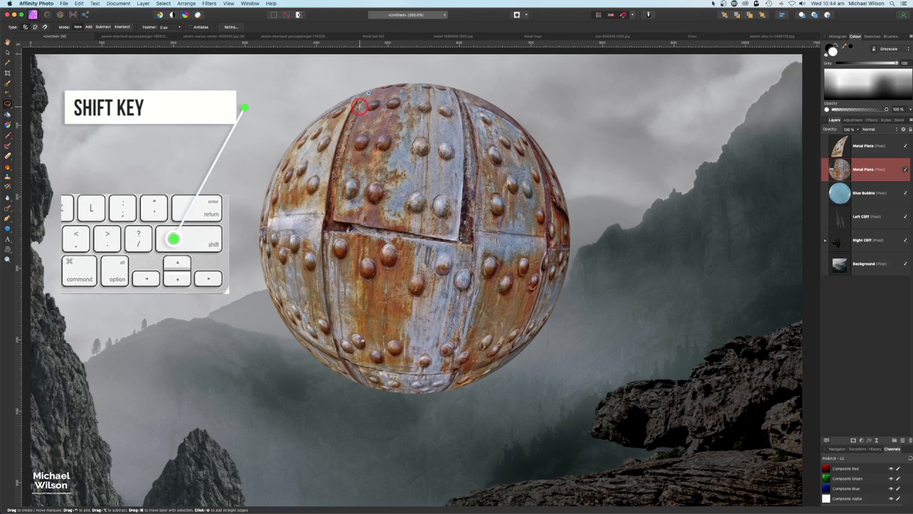
shift+click(342, 154)
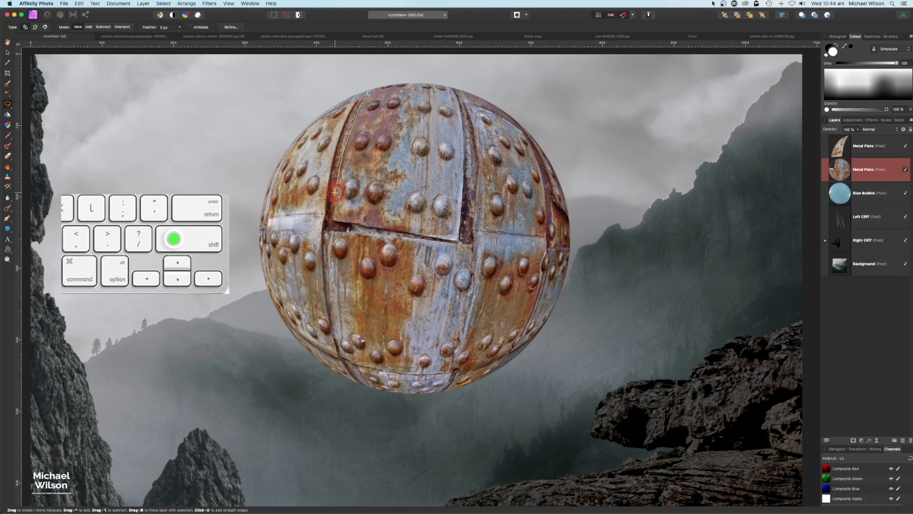
shift+click(332, 220)
shift+click(460, 242)
mouse_move(462, 120)
mouse_down()
mouse_move(457, 93)
mouse_move(444, 88)
mouse_move(369, 93)
mouse_up()
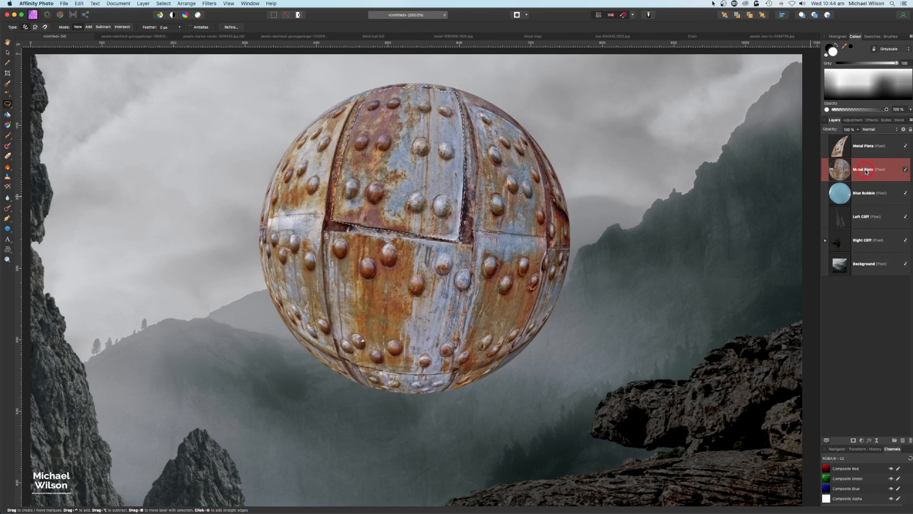
Copy the selected upper-middle plate to its own layer and remove it from the original Metal Plate layer
key(super+j)
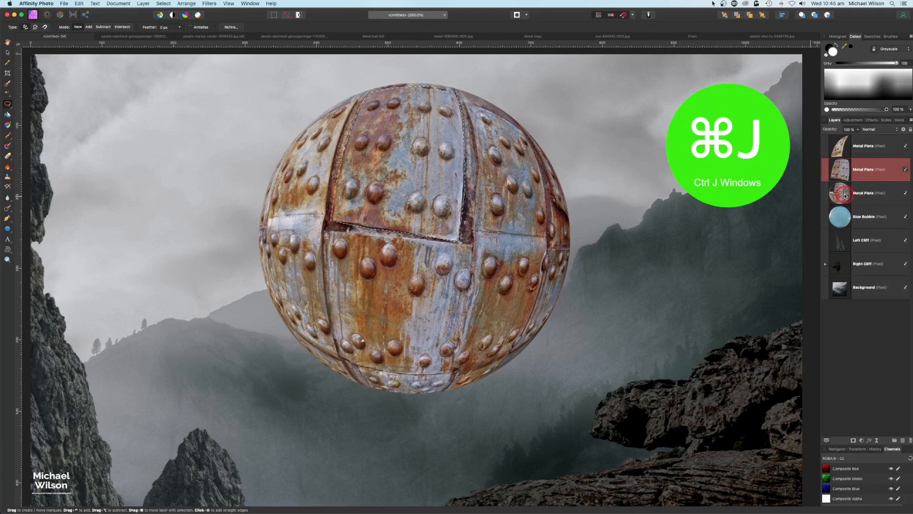
click(859, 194)
key(BackSpace)
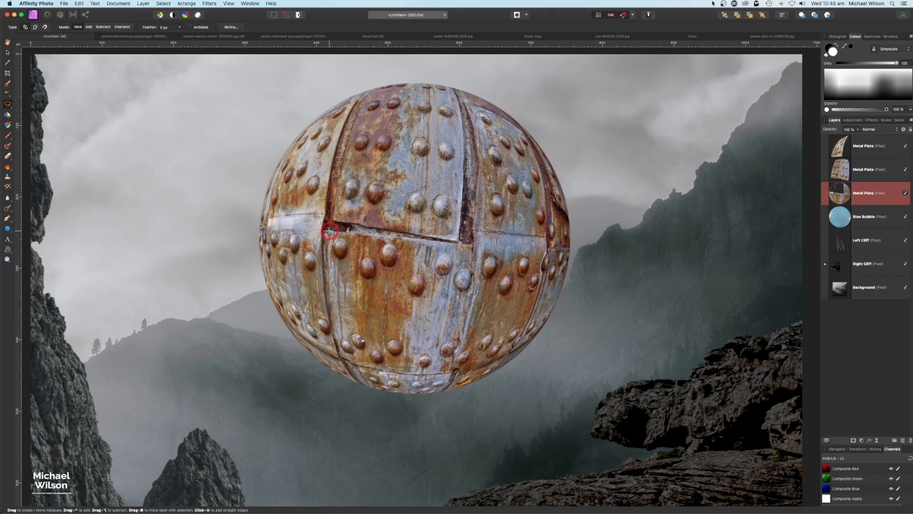
Outline the lower-middle plate, copy it to its own layer, cut it from the original Metal Plate layer, and deselect
mouse_move(330, 231)
mouse_down()
mouse_move(471, 245)
mouse_move(468, 309)
mouse_move(442, 373)
mouse_move(393, 374)
mouse_move(338, 340)
mouse_up()
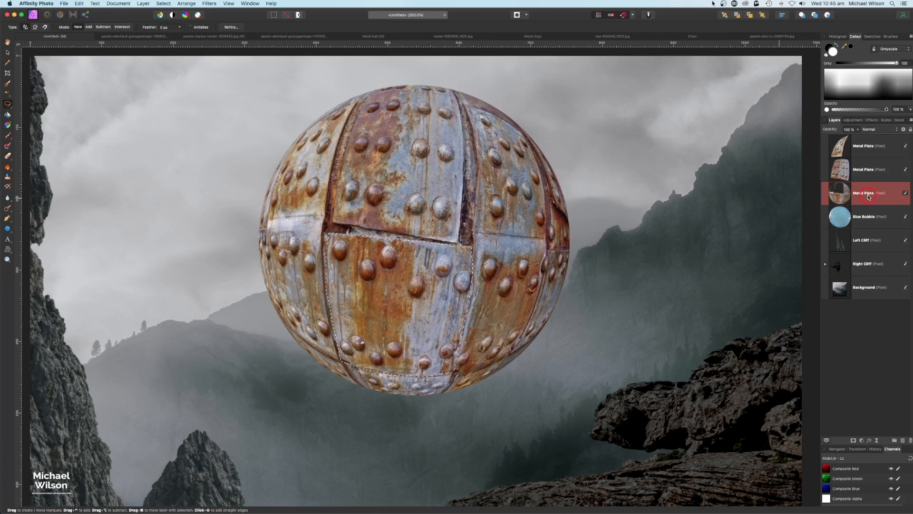
key(super+j)
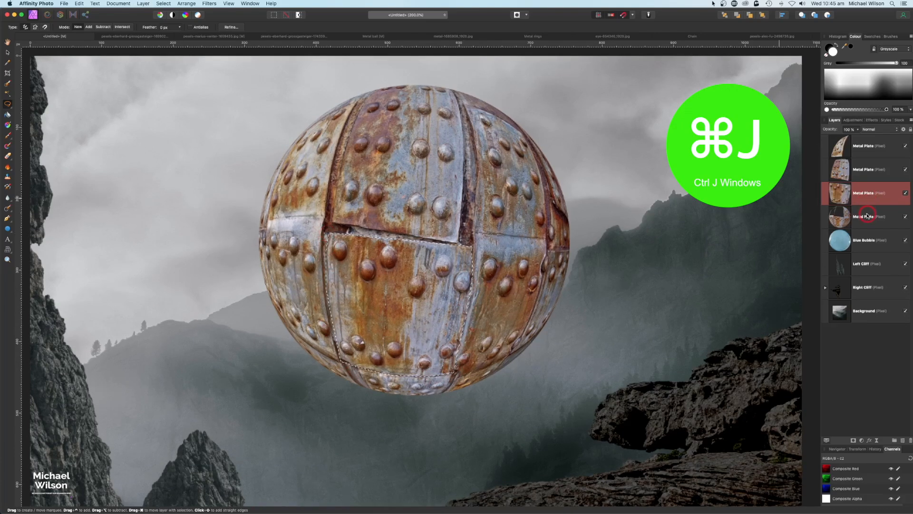
click(866, 216)
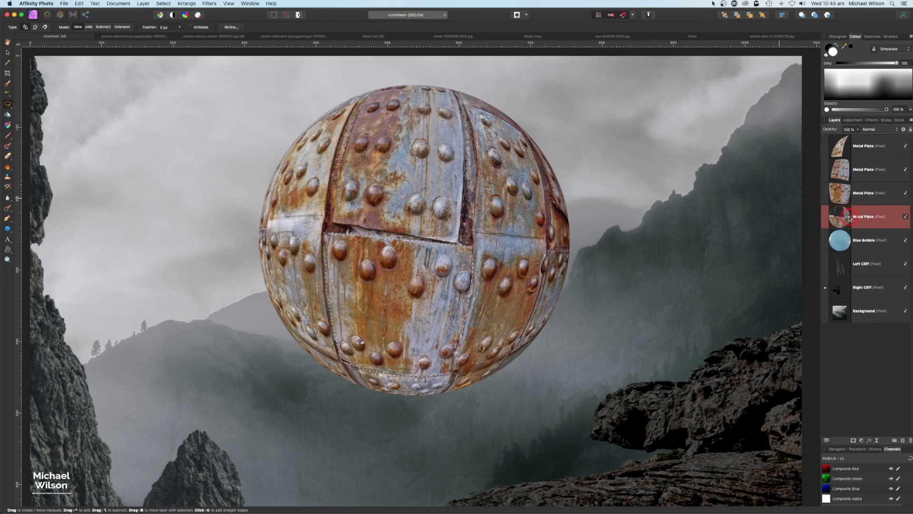
key(super+d)
Outline the upper-right plate, copy it to its own layer, cut it from the original Metal Plate layer, and deselect
mouse_move(465, 102)
mouse_down()
mouse_move(474, 233)
mouse_move(535, 237)
mouse_move(542, 177)
mouse_up()
drag(530, 143, 464, 103)
key(super+j)
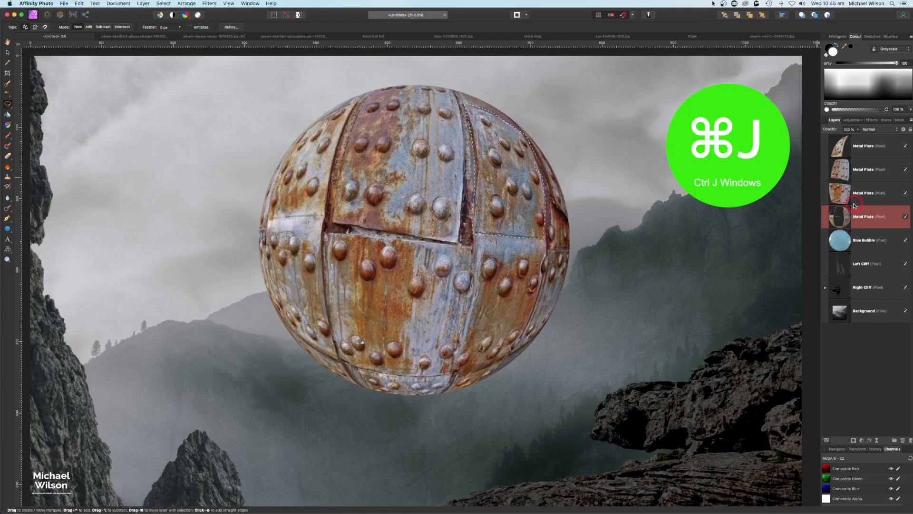
click(859, 242)
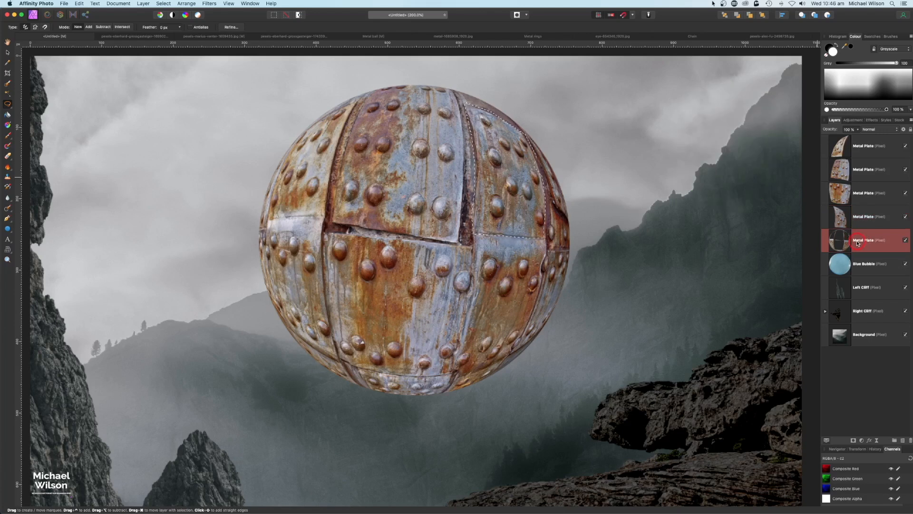
key(super+d)
Mesh-warp the upper-left plate's layer, pulling its lower-right corner inward to peel the plate open, and apply the warp
click(862, 151)
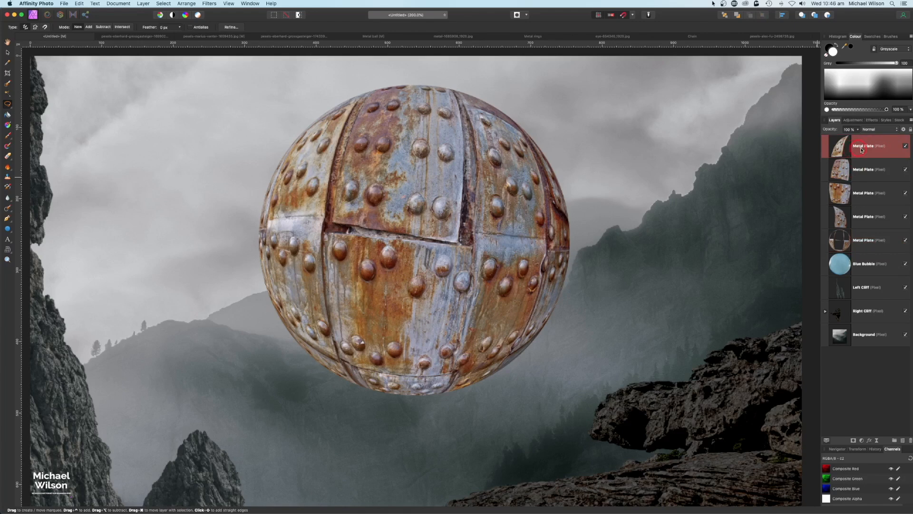
click(9, 251)
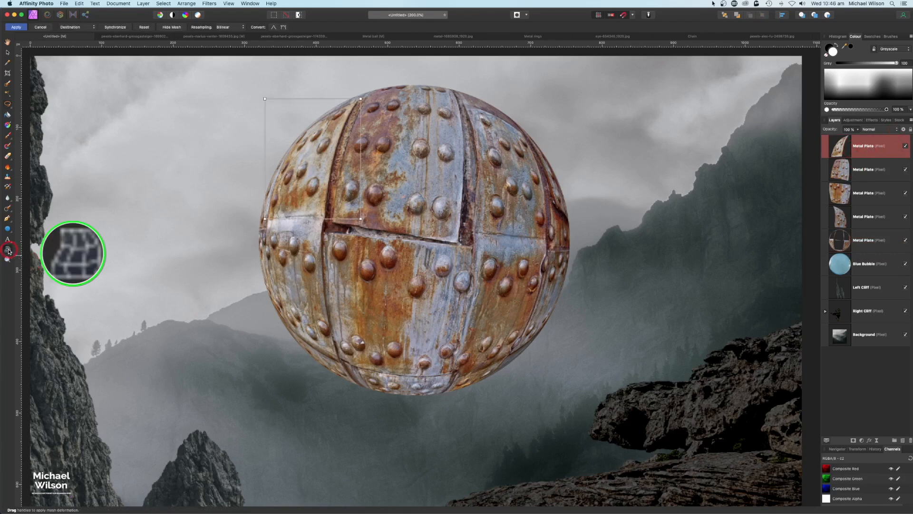
drag(361, 218, 313, 184)
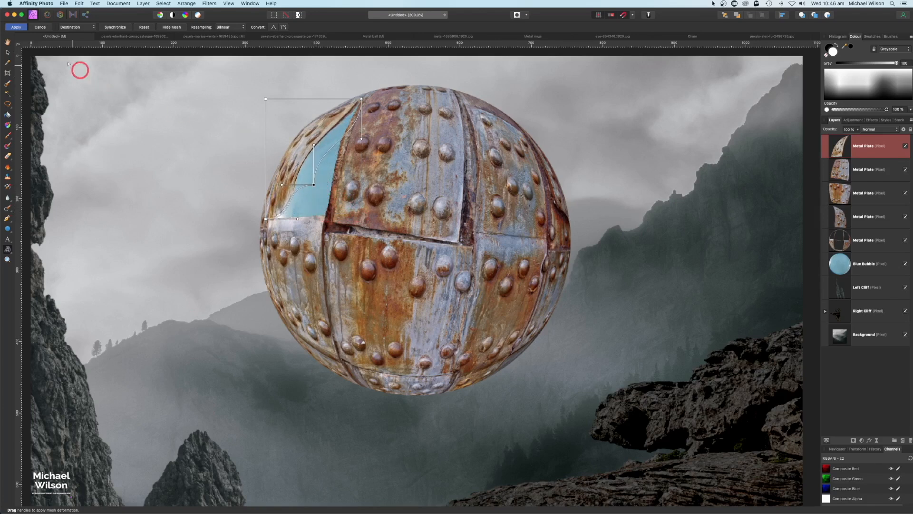
click(17, 28)
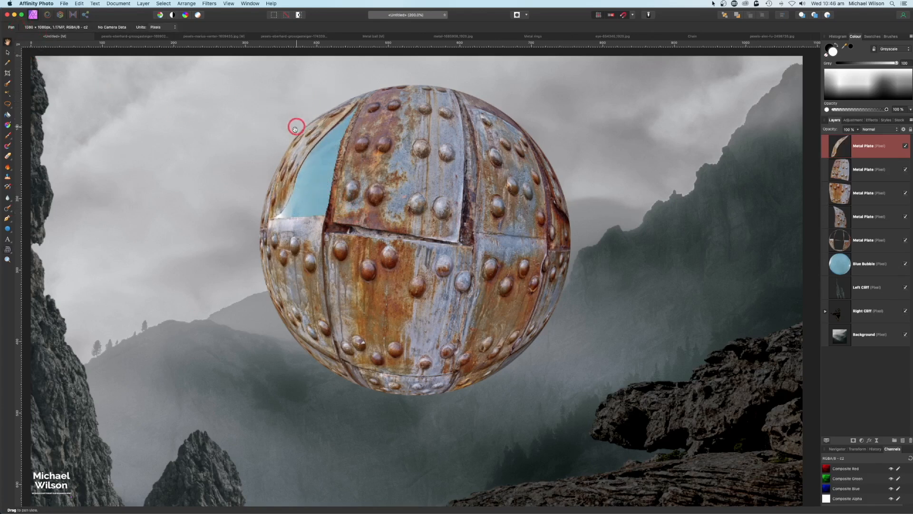
Mesh-warp the upper-middle plate's layer, curling its lower-left corner up toward the plate's right edge, and apply the warp
click(866, 170)
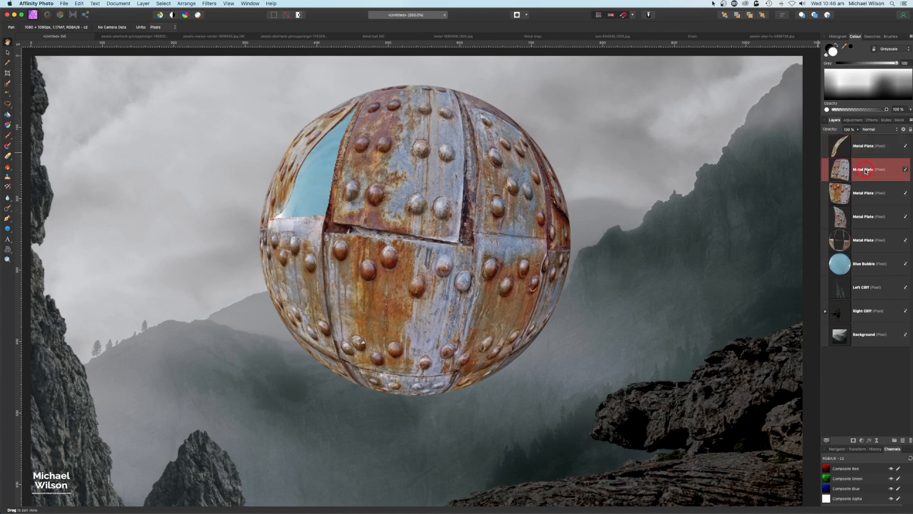
click(8, 251)
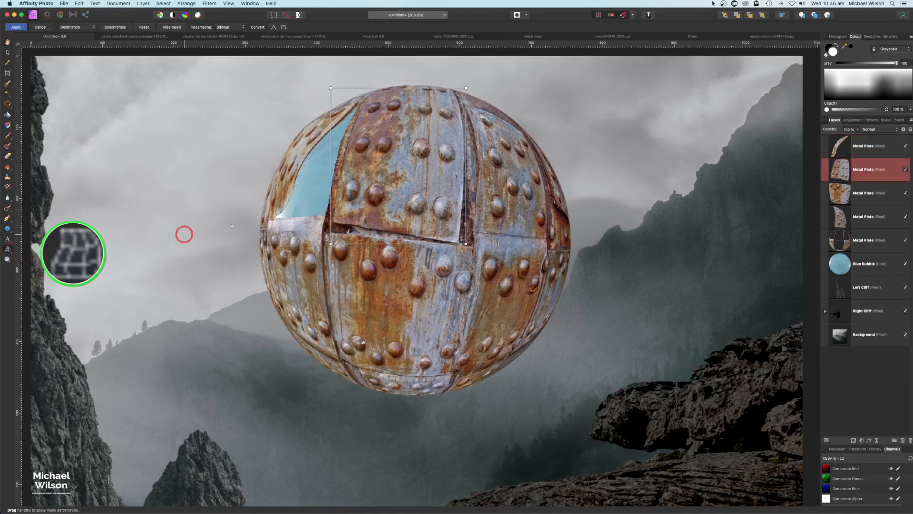
drag(331, 243, 472, 176)
drag(427, 119, 441, 157)
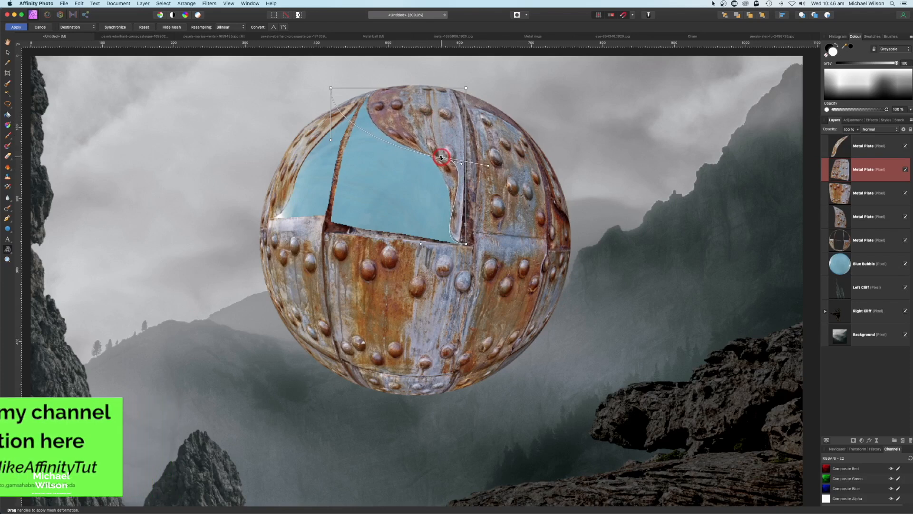
click(15, 27)
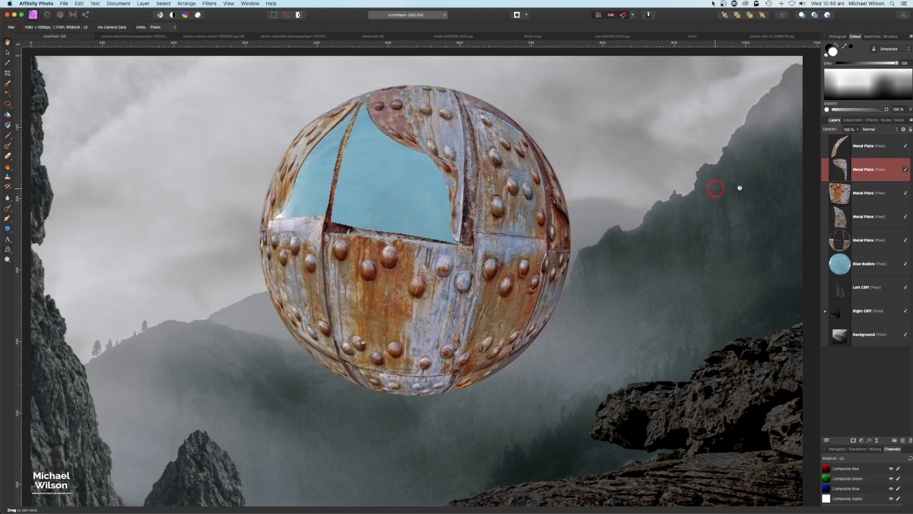
Mesh-warp the lower-middle plate's layer, pulling its upper-left corner down and right to peel it open, and apply the warp
click(833, 188)
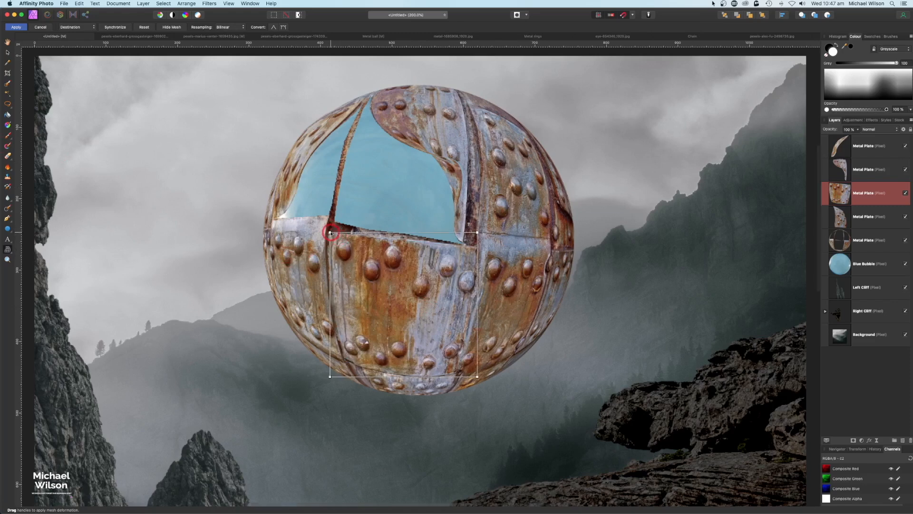
drag(330, 233, 421, 306)
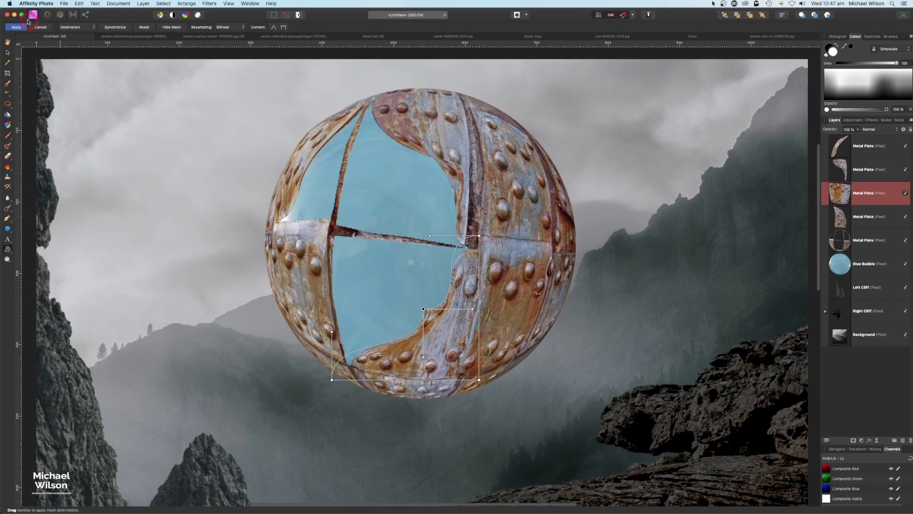
click(3, 40)
Mesh-warp the upper-right plate's layer, bowing its left edge inward and lowering its upper-right corner to peel it open, and apply the warp
click(858, 217)
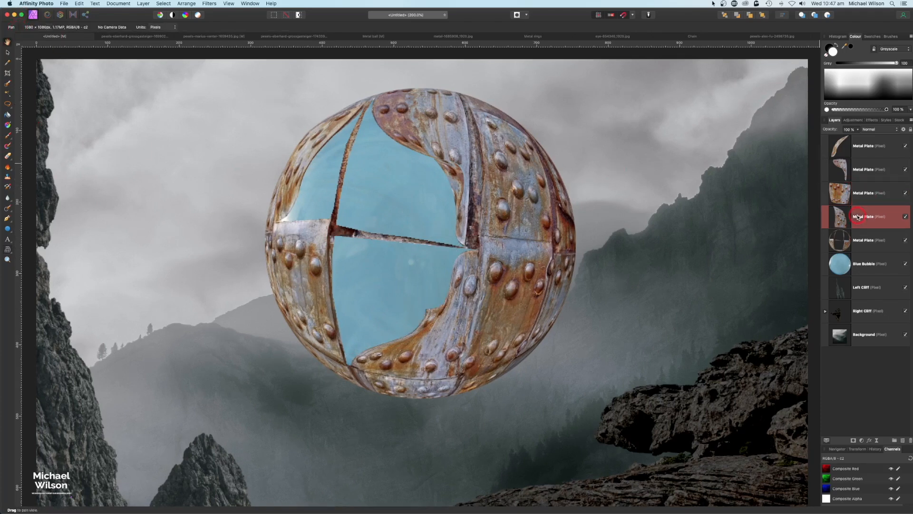
click(7, 249)
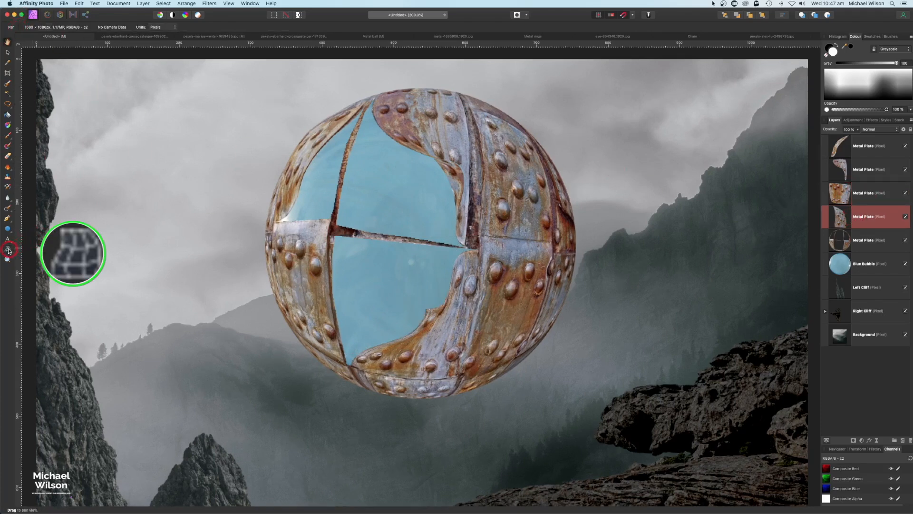
drag(471, 168, 513, 170)
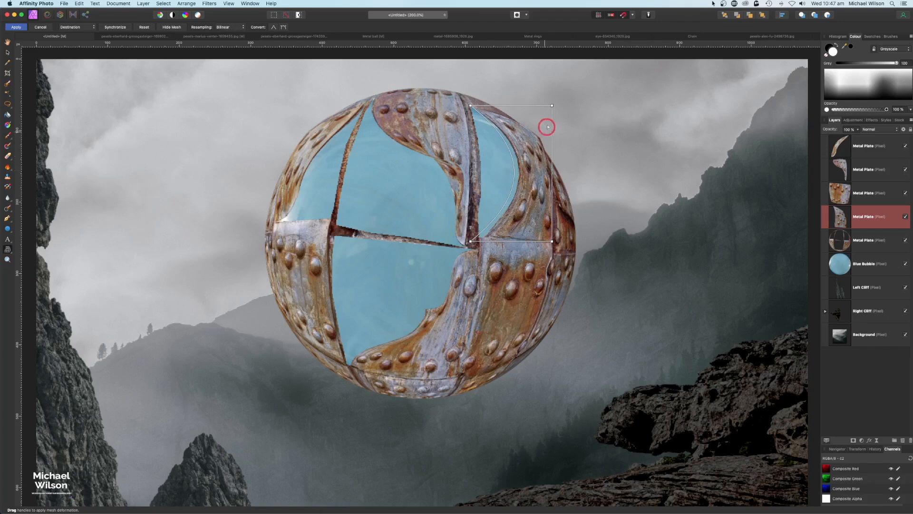
drag(551, 105, 549, 129)
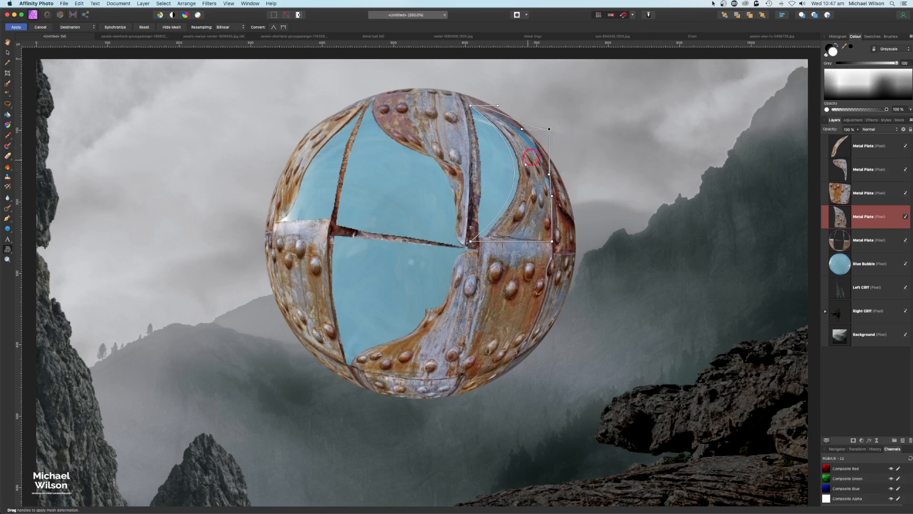
click(16, 27)
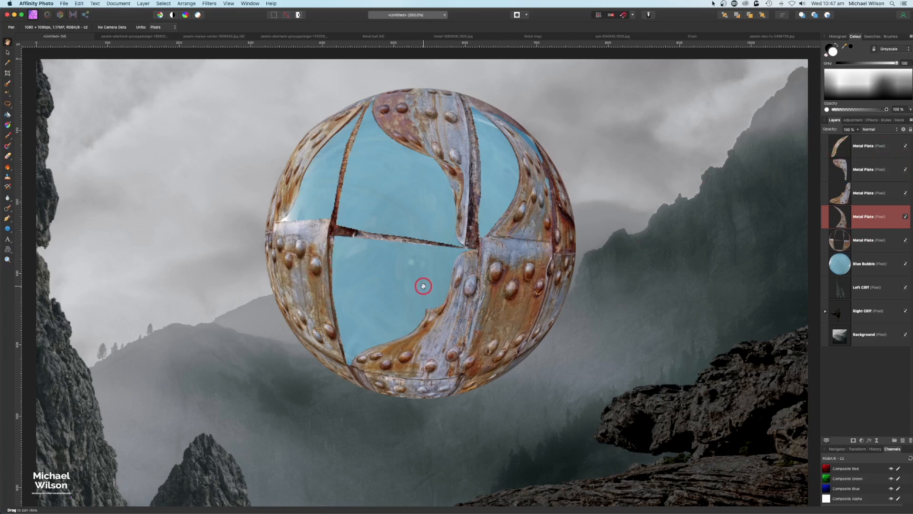
Group the four peeled Metal Plate layers above the original Metal Plate layer
click(875, 146)
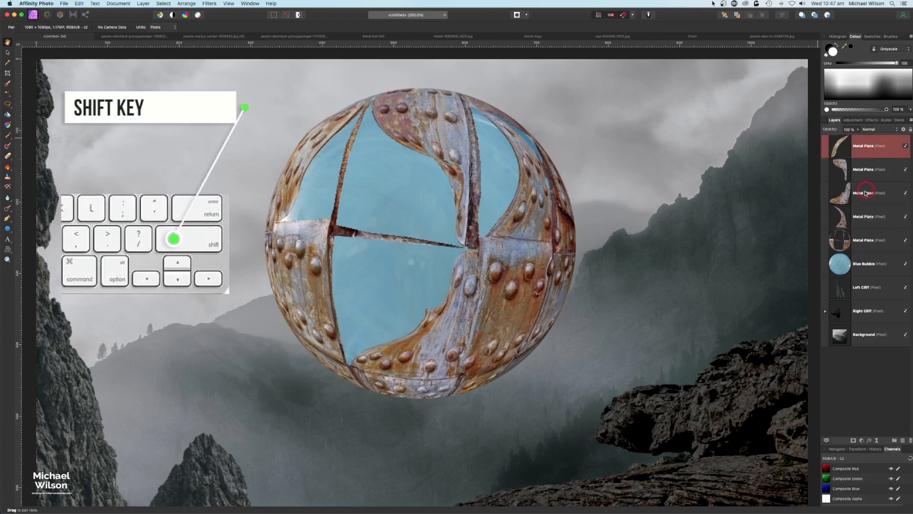
shift+click(861, 220)
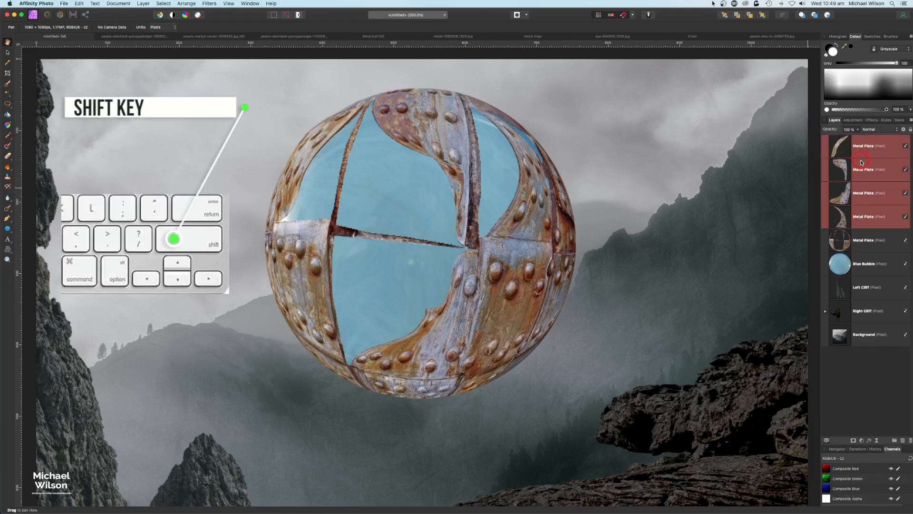
key(super+g)
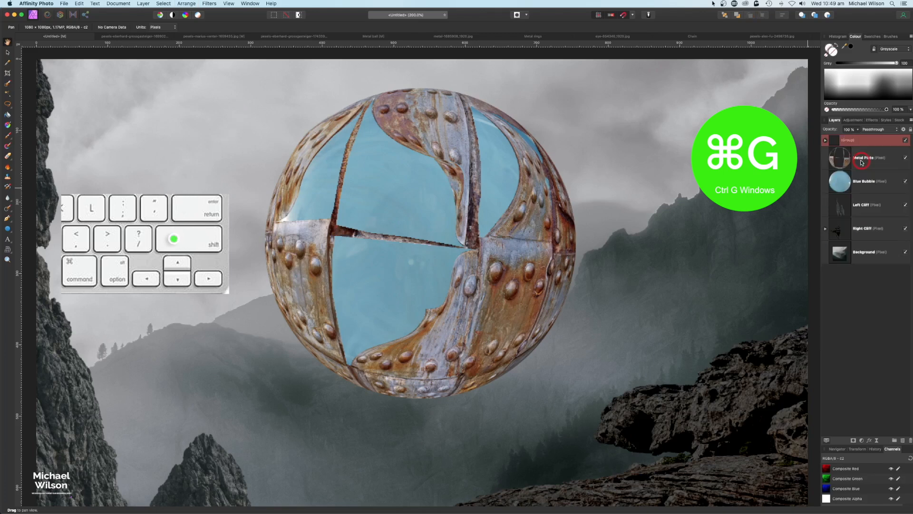
Add a Bevel/Emboss layer effect to the plate group and set its highlight colour to black
click(870, 440)
click(625, 223)
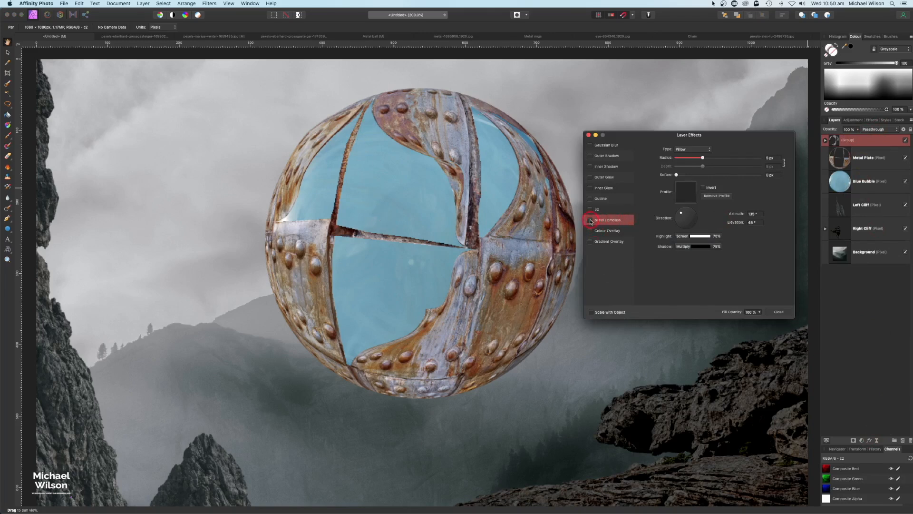
click(590, 220)
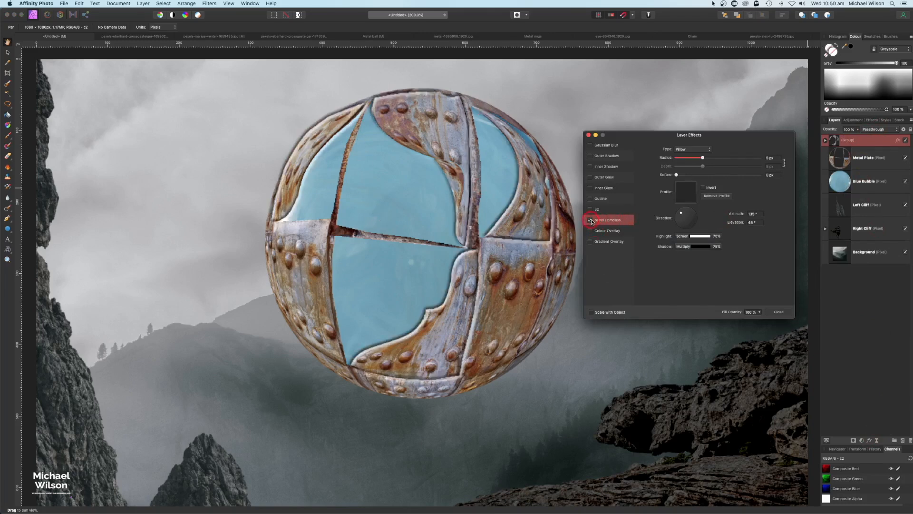
click(702, 236)
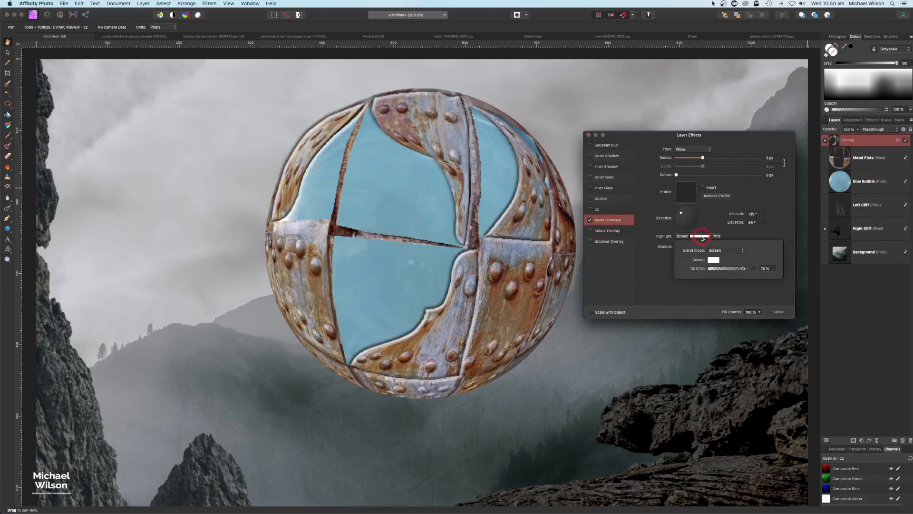
click(715, 260)
click(712, 357)
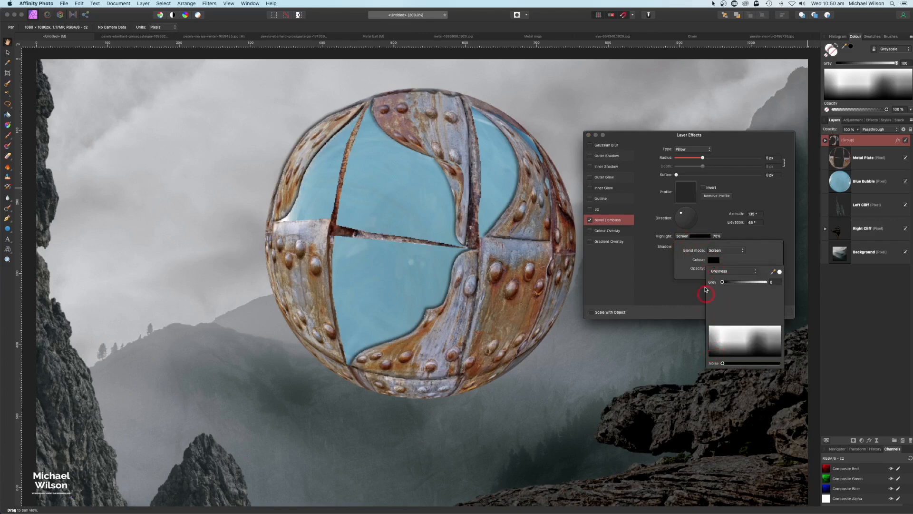
Set the bevel type to Inner, compare the plates with and without the effect, and keep it enabled
click(701, 152)
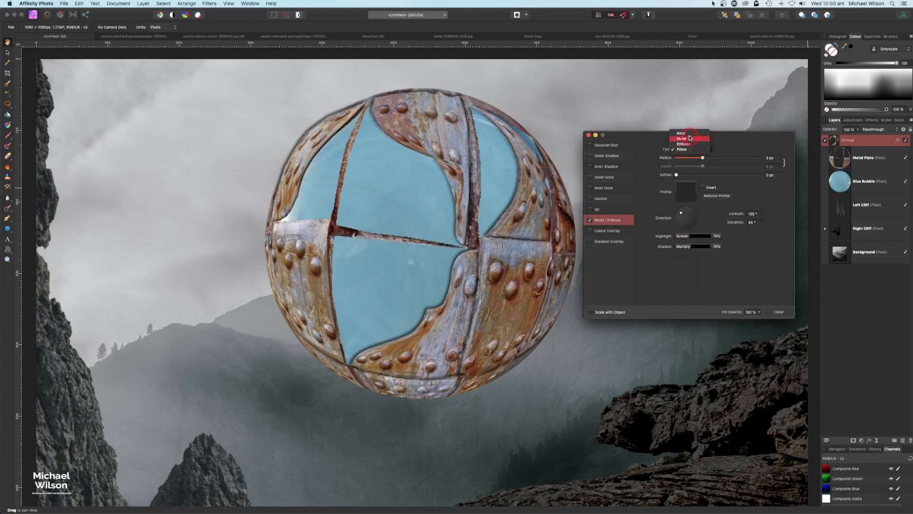
click(690, 136)
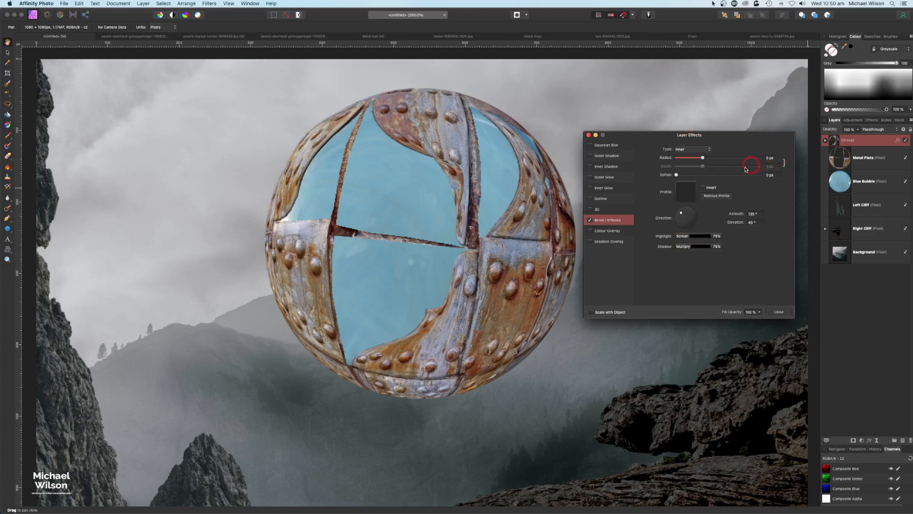
click(591, 221)
click(591, 220)
click(590, 220)
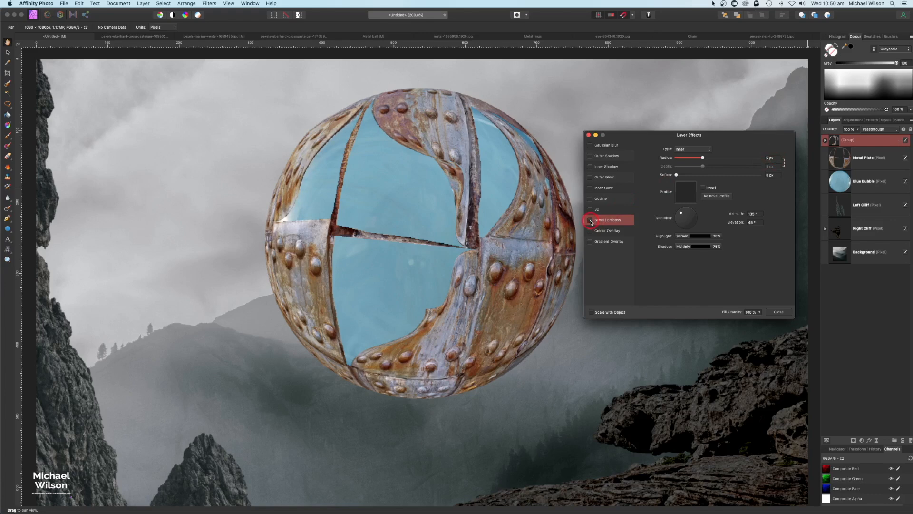
click(590, 220)
click(588, 135)
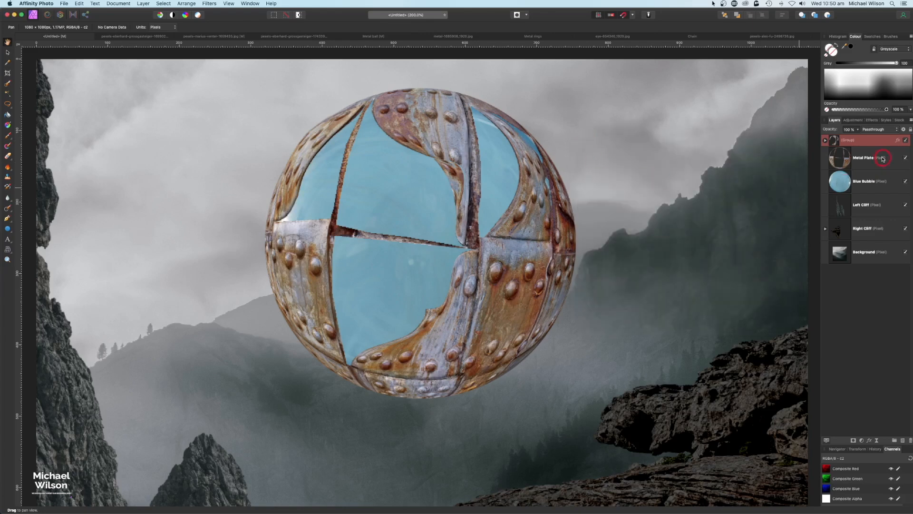
Add a new empty pixel layer directly above the Blue Bubble layer
click(869, 182)
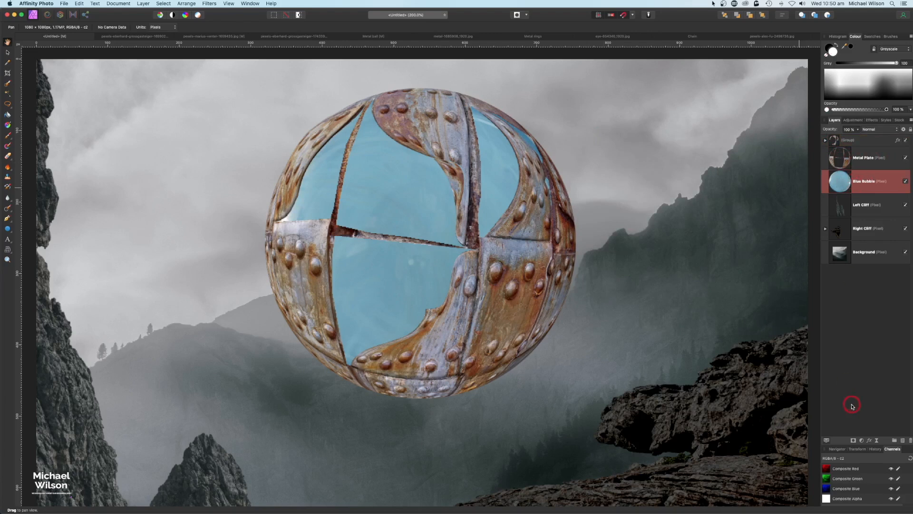
click(899, 437)
click(863, 295)
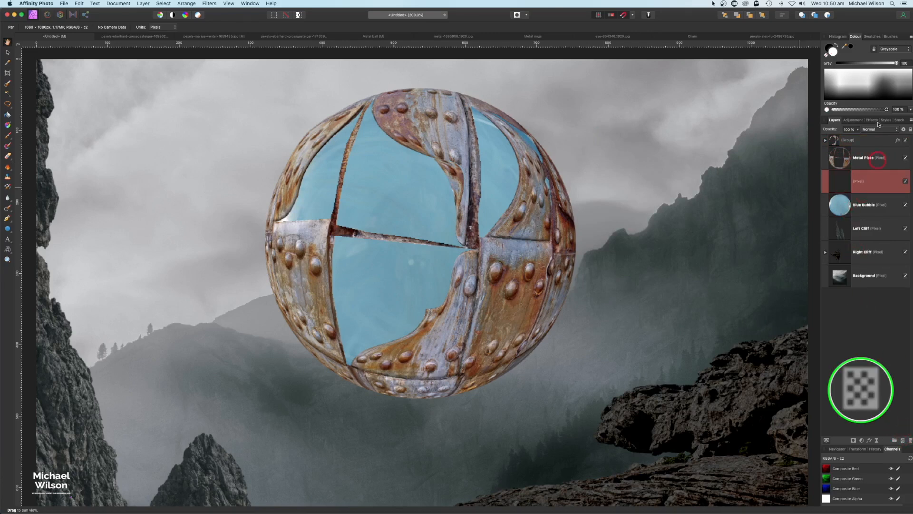
Set up the Paint Brush with the soft round 16 brush from the Basic set, reduced in size, with black as the colour
click(9, 135)
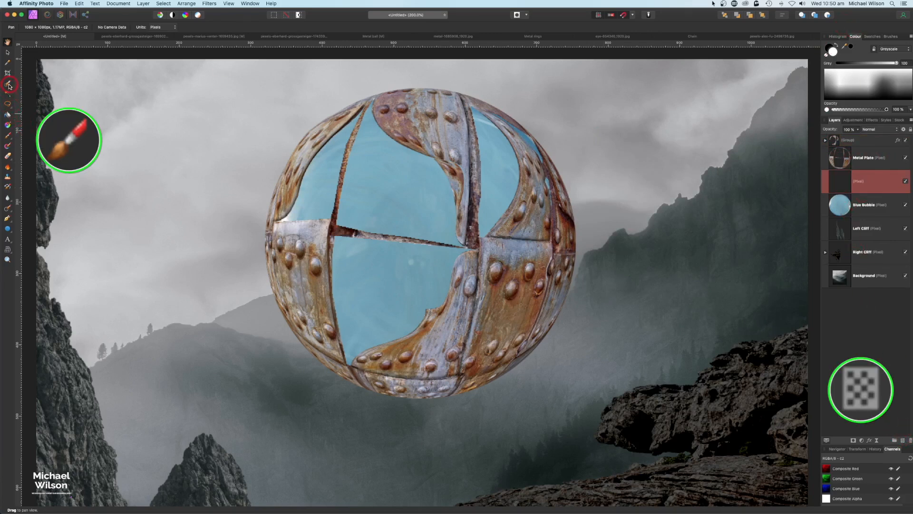
click(7, 138)
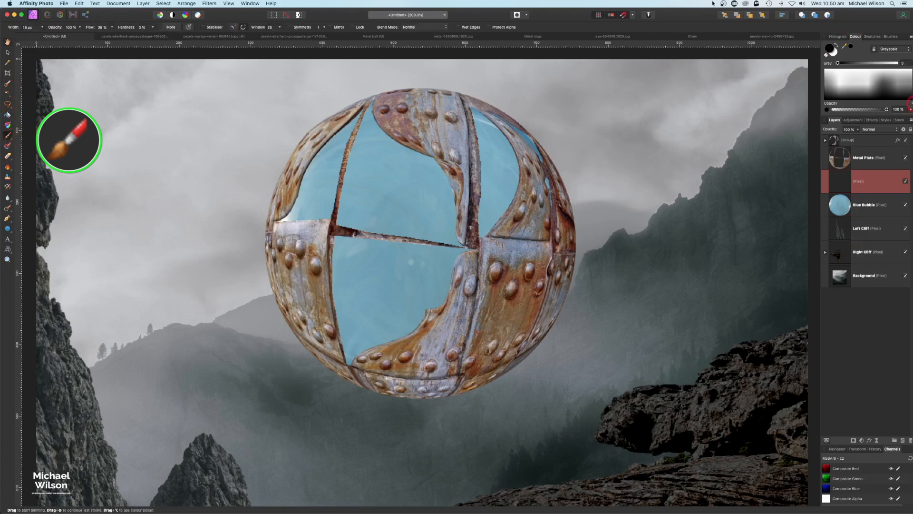
click(891, 36)
scroll(871, 71, down, 3)
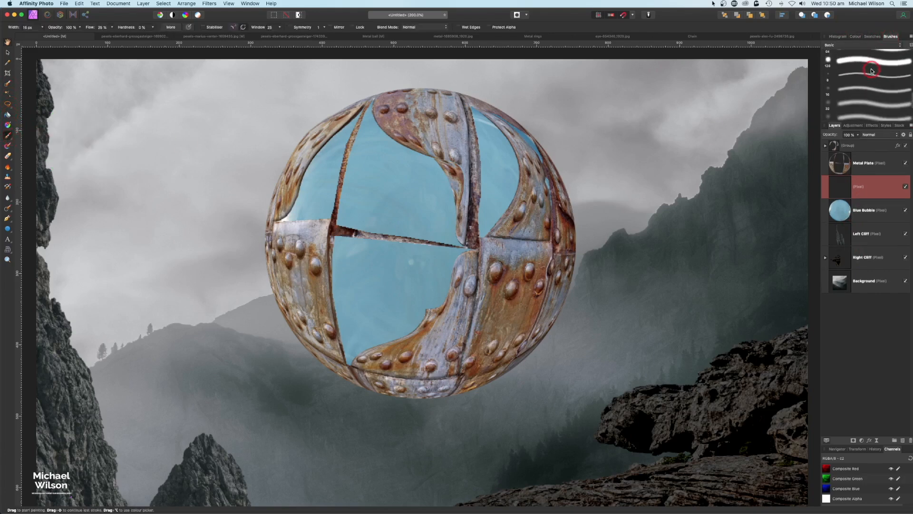
scroll(871, 71, down, 1)
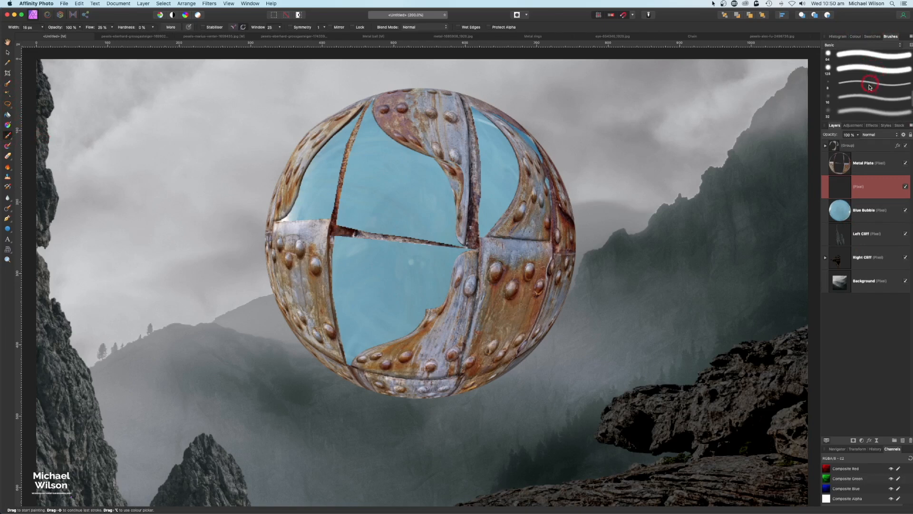
click(853, 100)
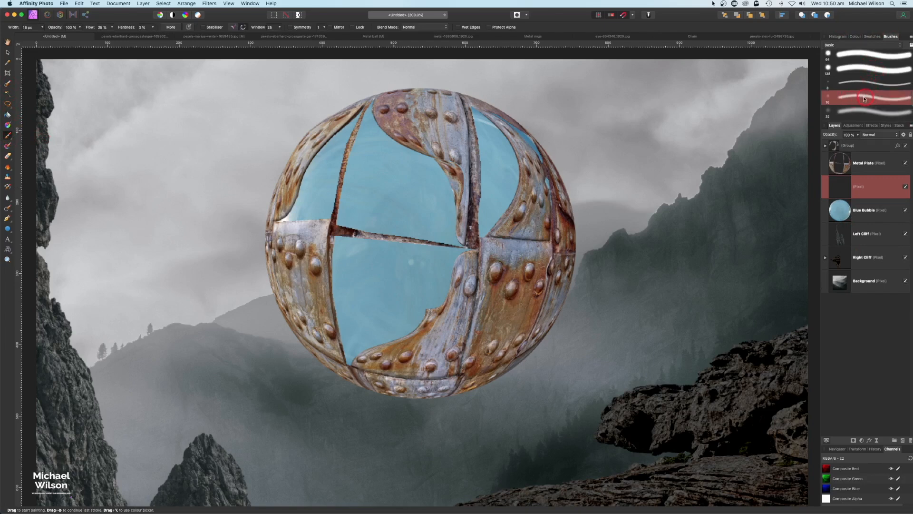
click(855, 36)
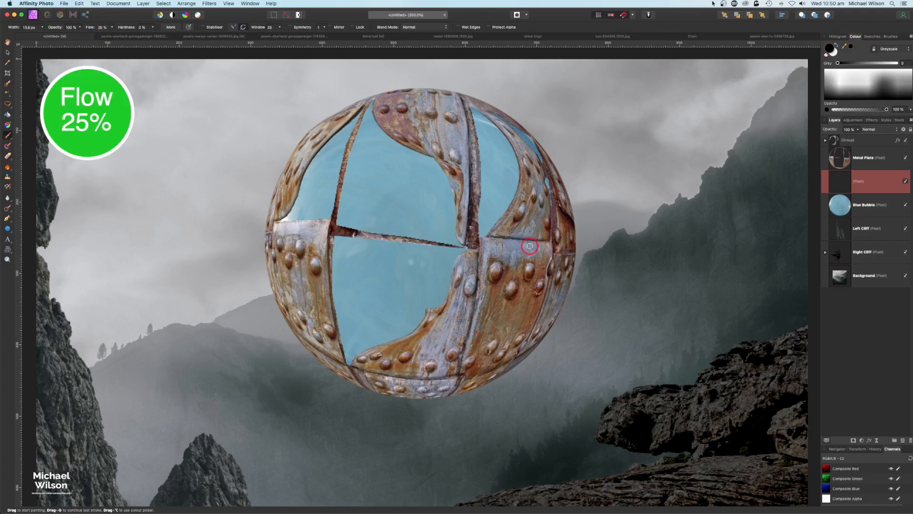
key(bracketleft)
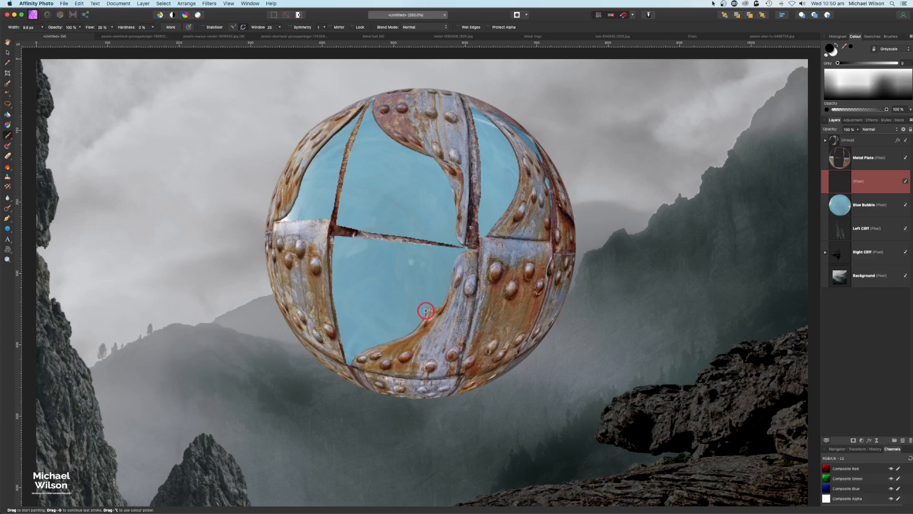
Paint thin black shadows on the new layer along the peeled plates' edges and the seams over the blue bubble
drag(424, 318, 408, 332)
drag(427, 310, 440, 308)
drag(460, 174, 456, 230)
drag(477, 110, 519, 159)
mouse_move(519, 160)
mouse_down()
mouse_move(520, 182)
mouse_move(490, 235)
mouse_up()
mouse_move(296, 220)
mouse_down()
mouse_move(477, 250)
mouse_move(459, 255)
mouse_move(451, 284)
mouse_move(410, 333)
mouse_up()
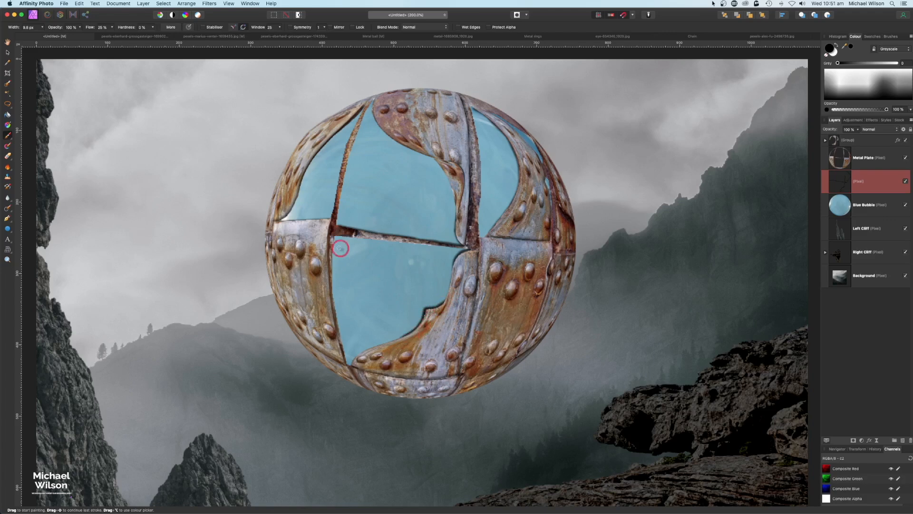
mouse_move(541, 151)
mouse_down()
mouse_move(533, 134)
mouse_move(503, 119)
mouse_up()
Lower the painted shadow layer's opacity to 50%
click(857, 130)
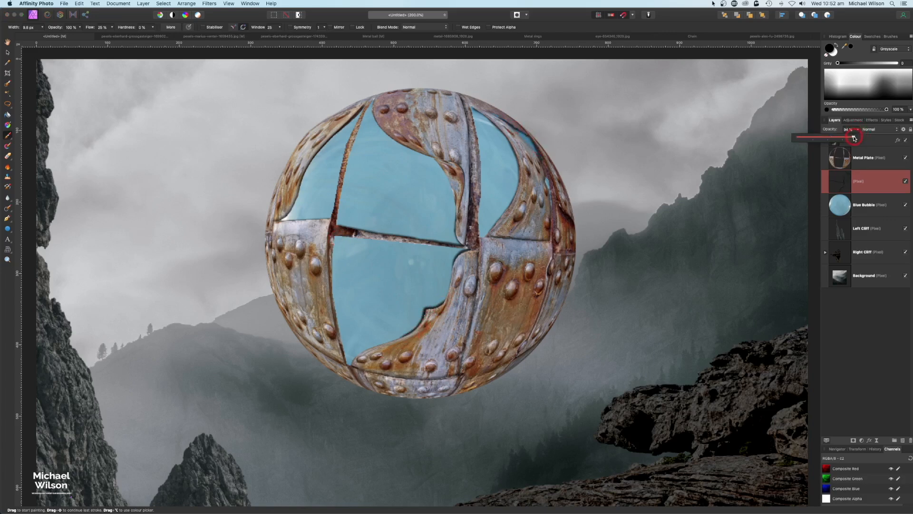
drag(831, 138, 828, 138)
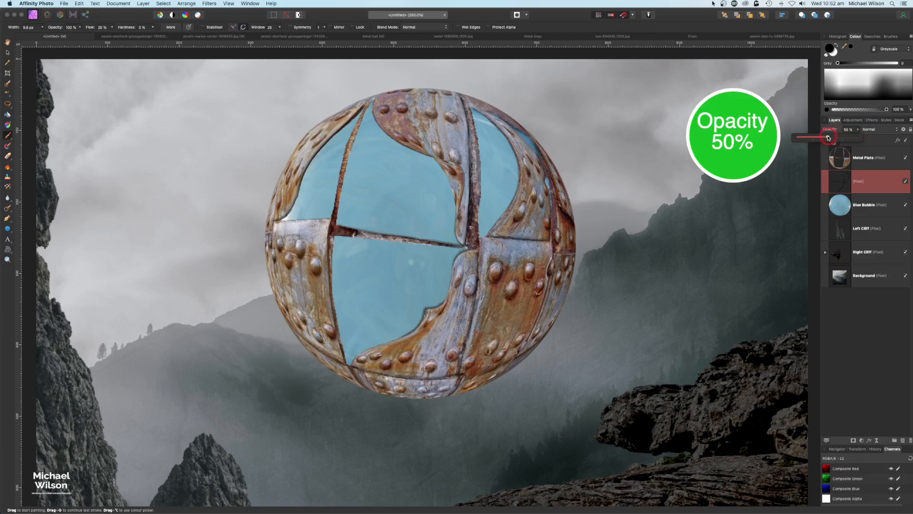
click(848, 187)
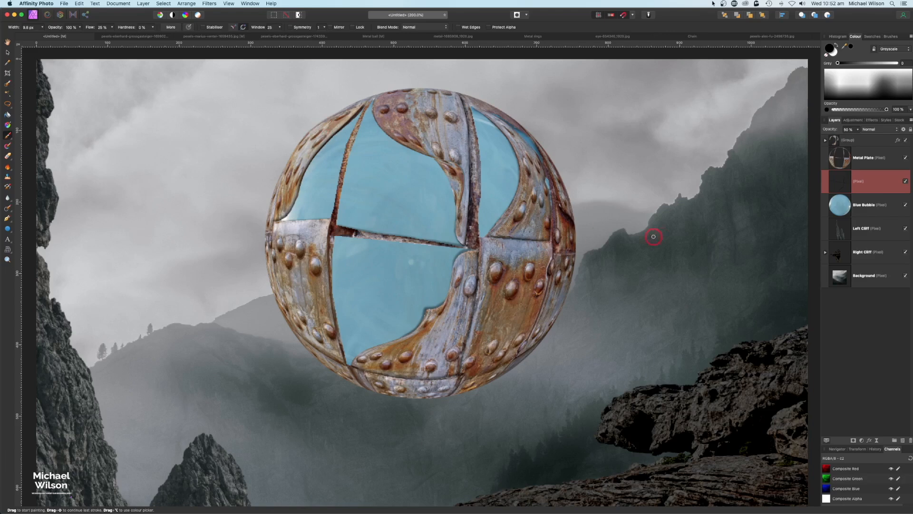
Copy the ring image from the Metal rings document and paste it into the cliff composite as the top layer
key(super+0)
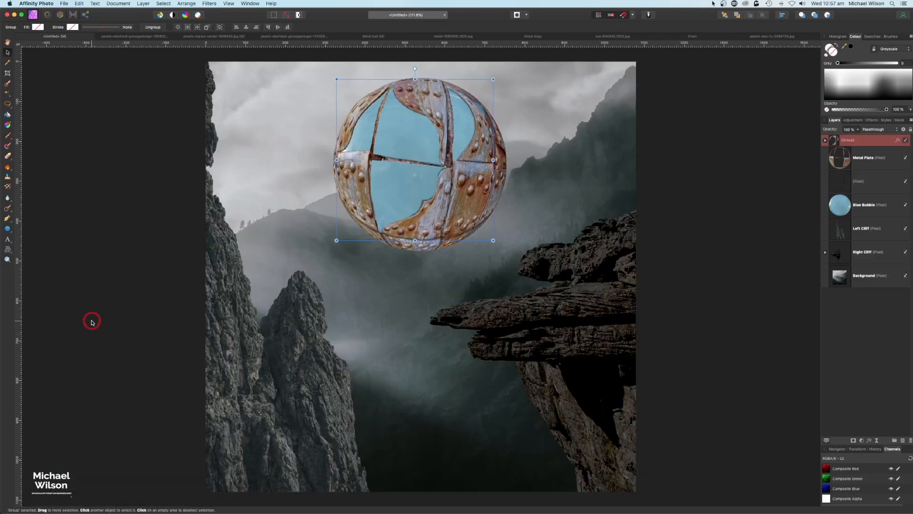
click(527, 36)
key(h)
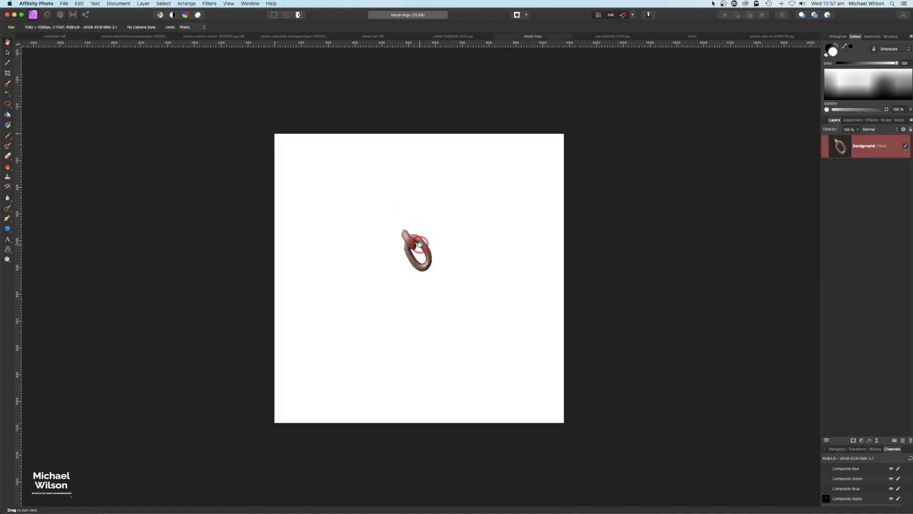
key(super+c)
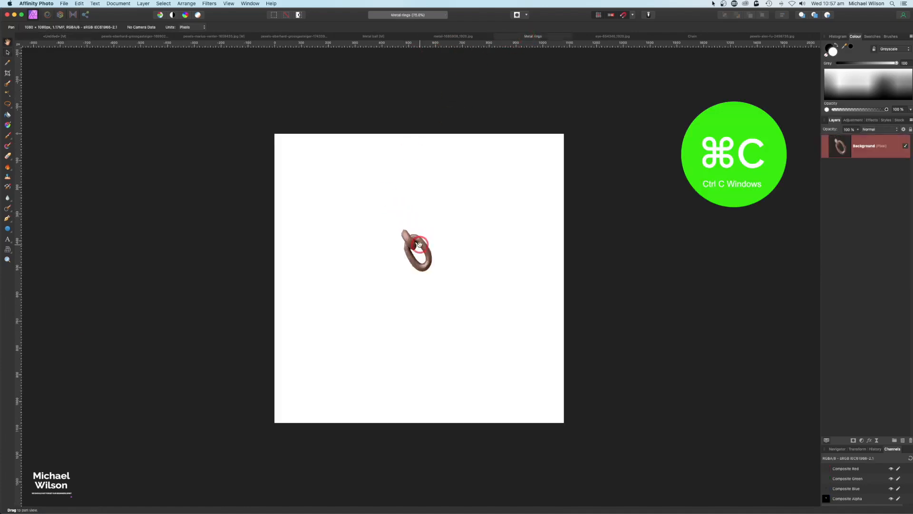
click(48, 37)
key(v)
key(super+v)
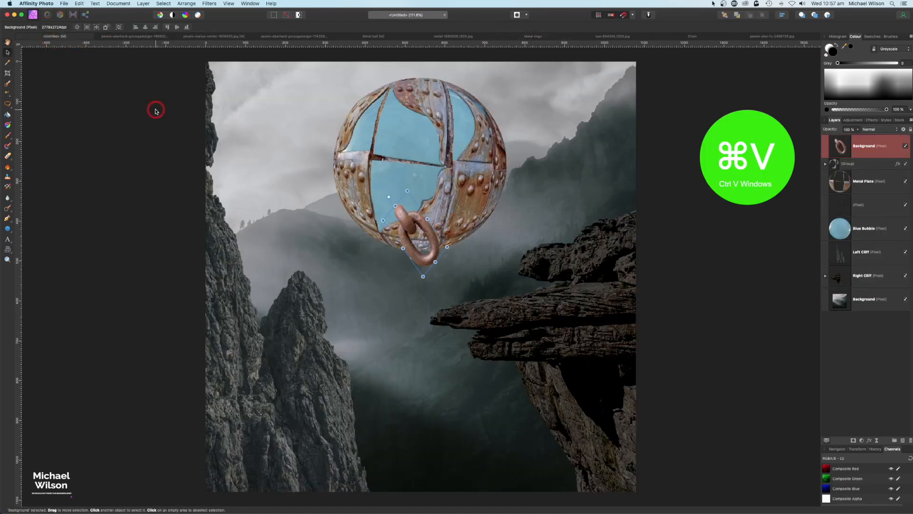
Scale the pasted metal ring down to a small size, place it on the ball's right edge, and deselect it
drag(429, 281, 510, 185)
drag(510, 202, 510, 188)
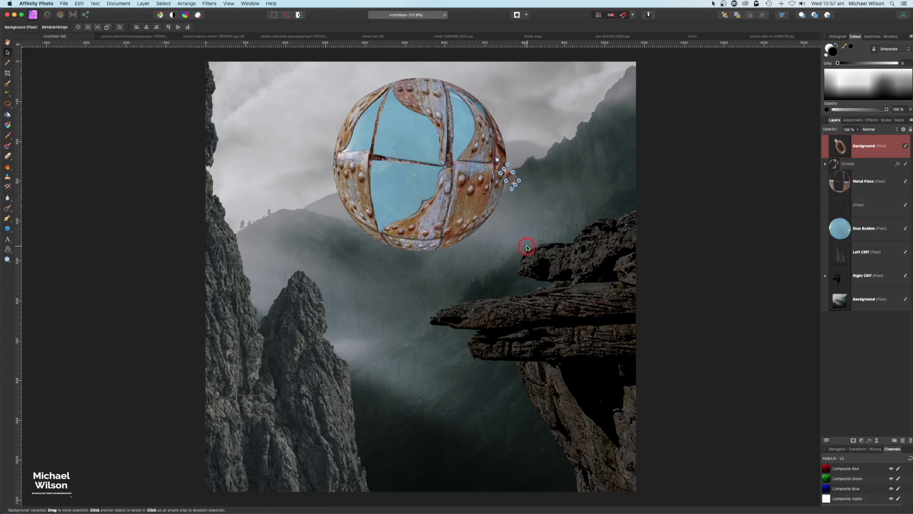
click(568, 238)
click(507, 174)
click(527, 176)
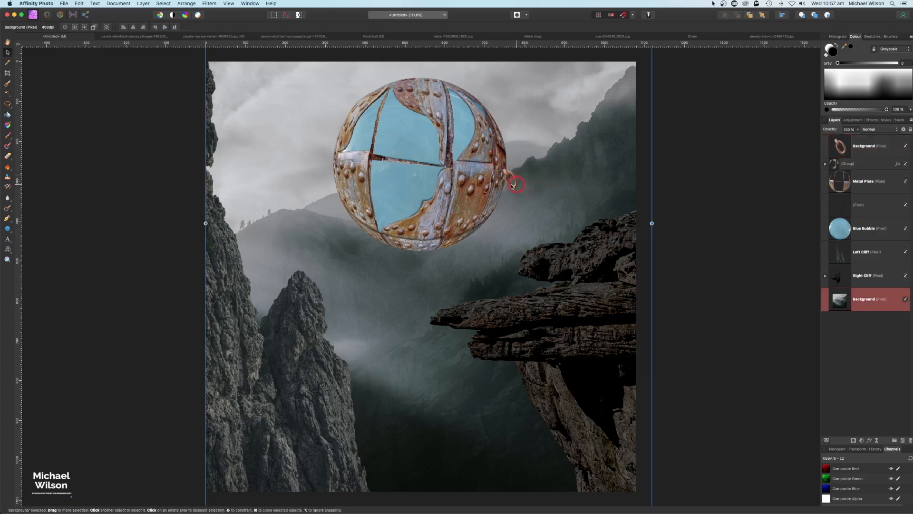
Add a Recolour adjustment and nest it inside the metal ring layer so only the ring is affected
click(506, 174)
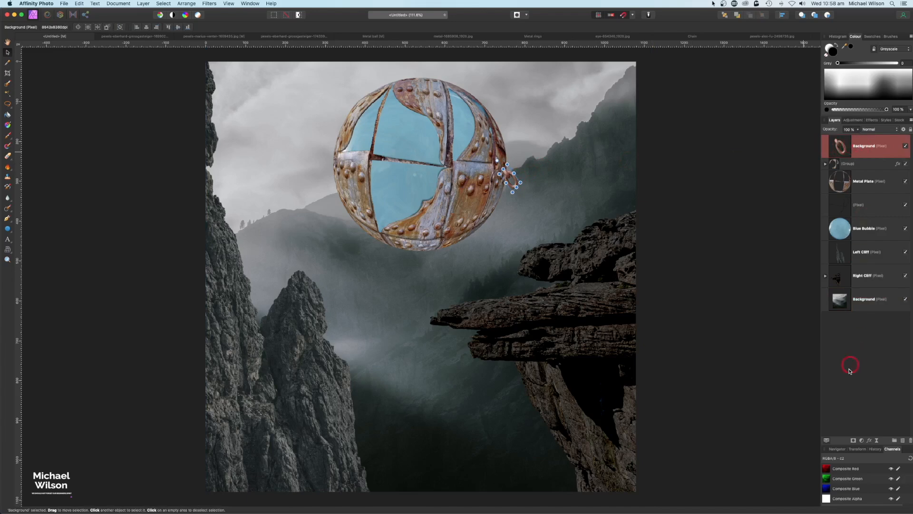
click(862, 442)
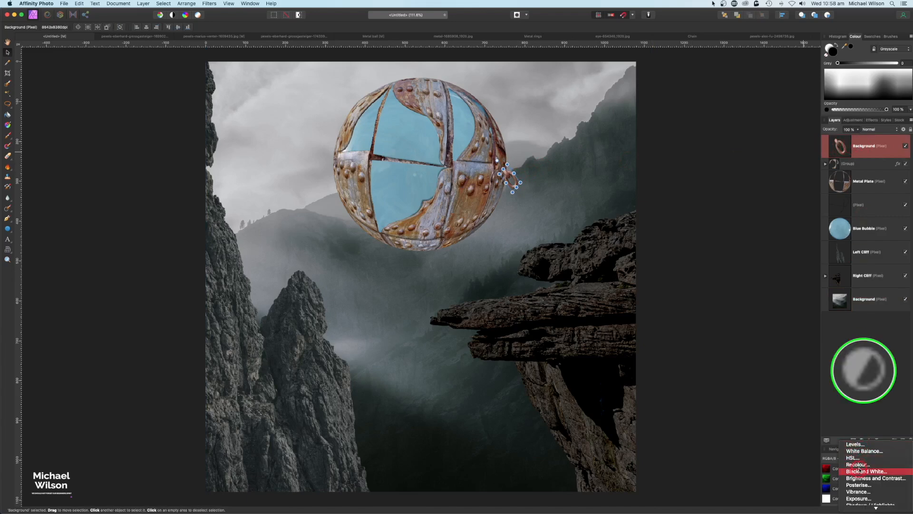
click(860, 464)
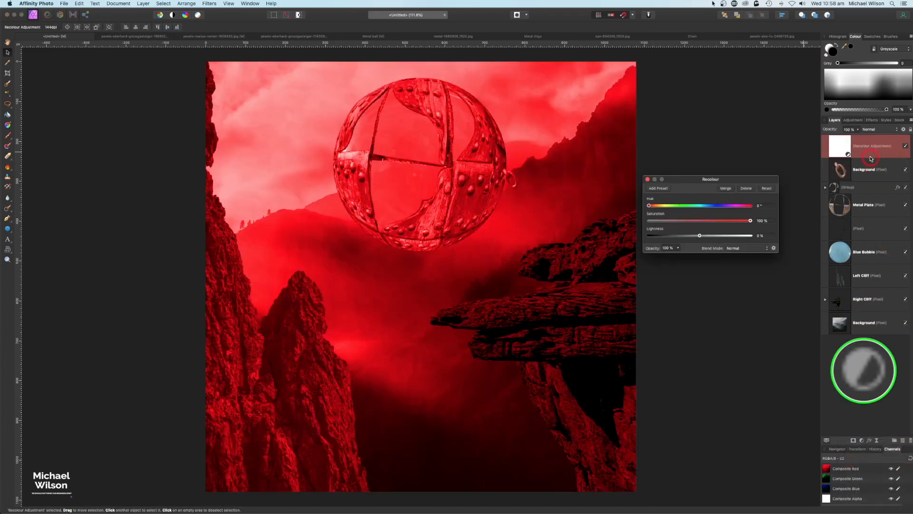
drag(878, 174, 908, 174)
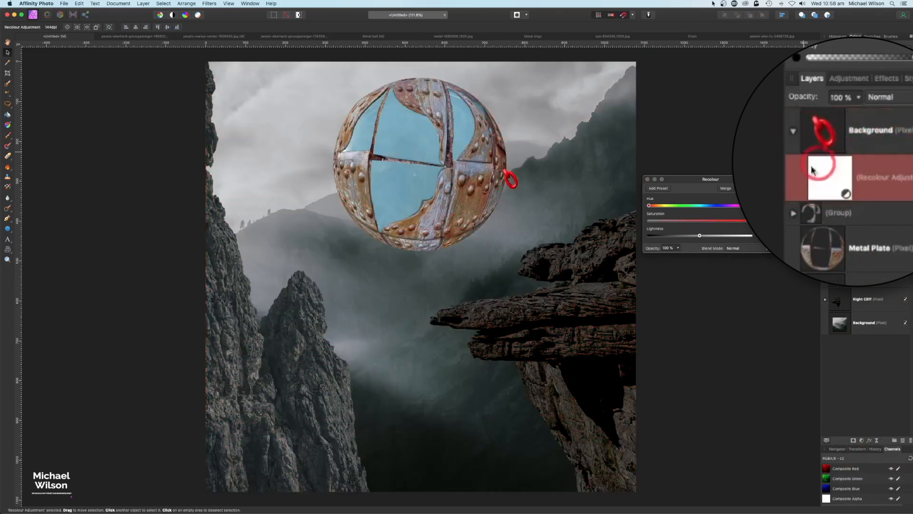
Set the ring's Recolour adjustment to hue 22.9°, saturation 47% and lightness -31% for a rusty tone
drag(589, 153, 600, 154)
drag(790, 182, 696, 186)
drag(690, 217, 656, 217)
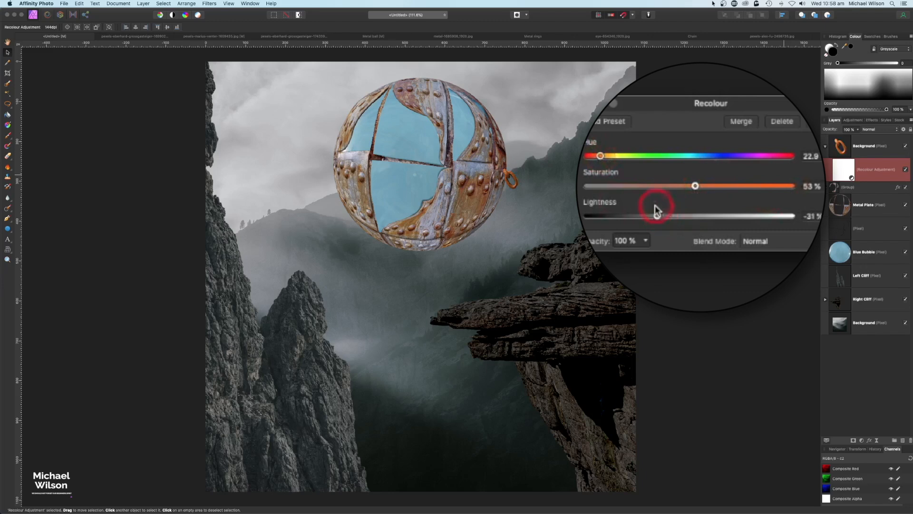
drag(695, 186, 681, 188)
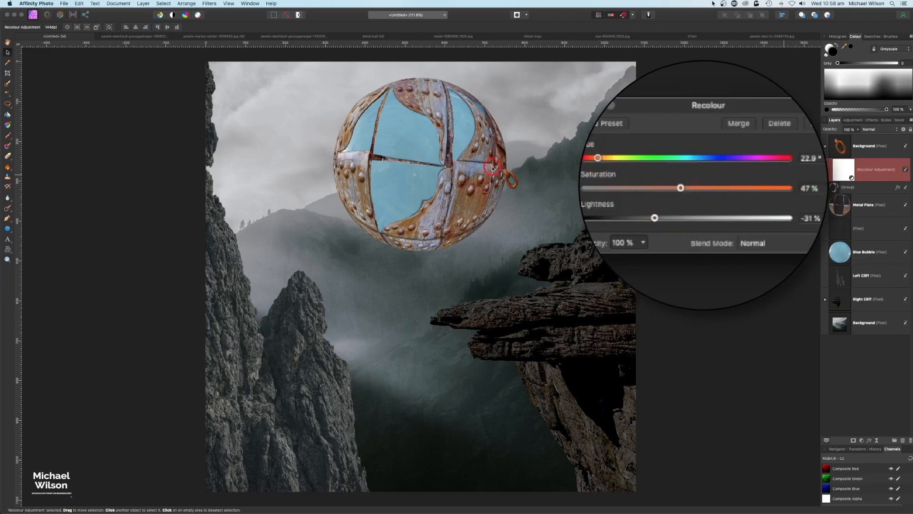
click(611, 105)
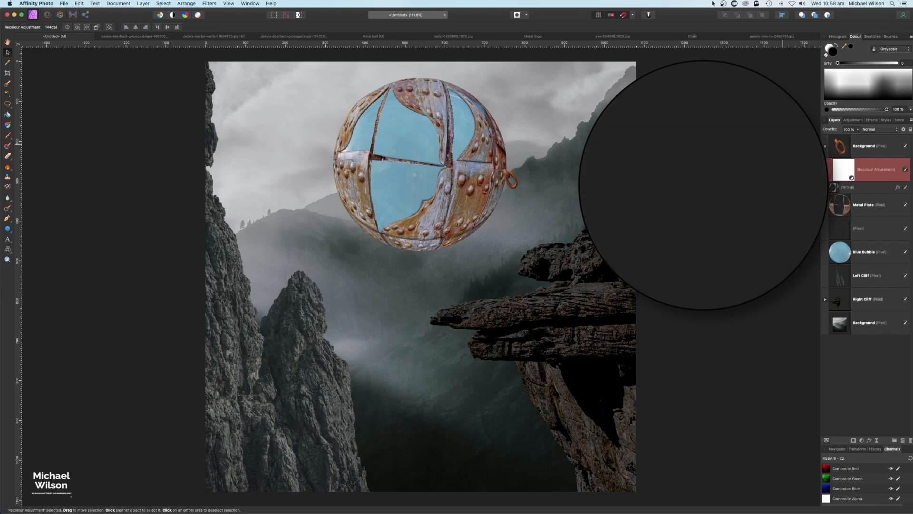
Duplicate the recoloured ring, flip the copy horizontally and place it on the ball's left edge, mirroring the first ring
click(825, 145)
key(super+j)
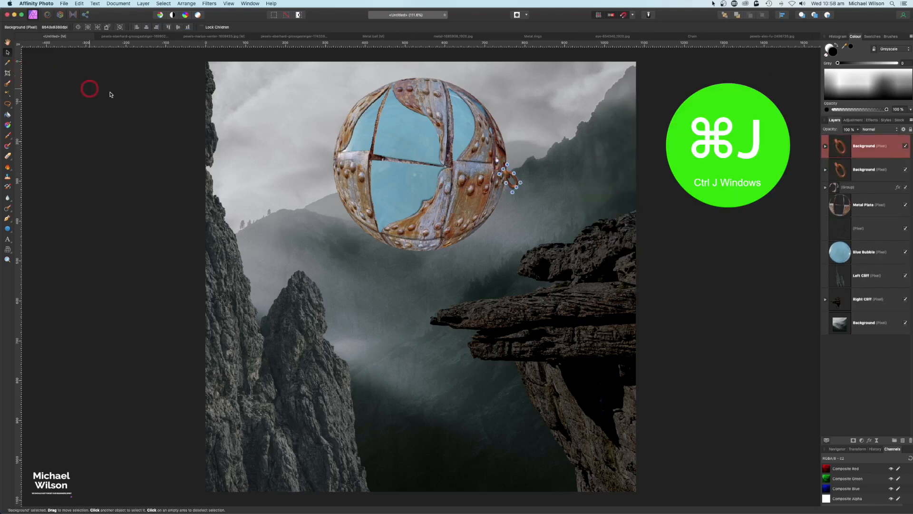
drag(507, 174, 341, 174)
click(187, 4)
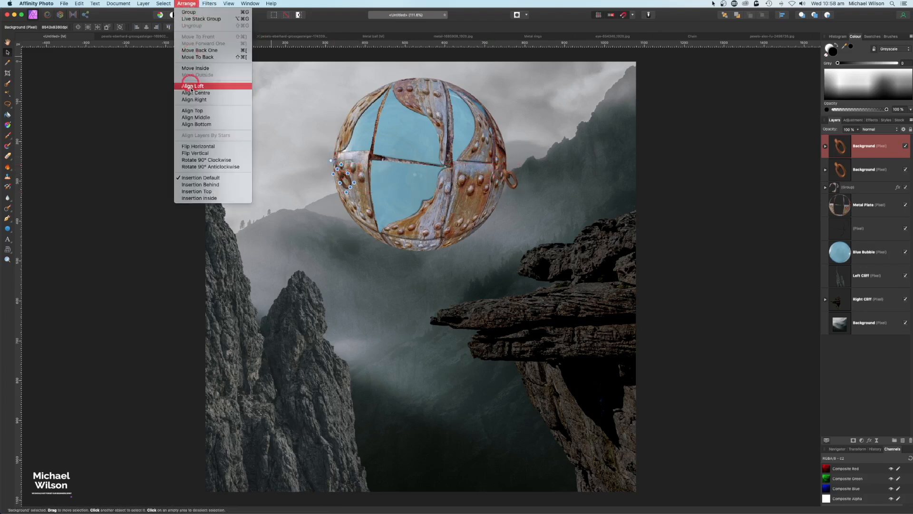
click(196, 147)
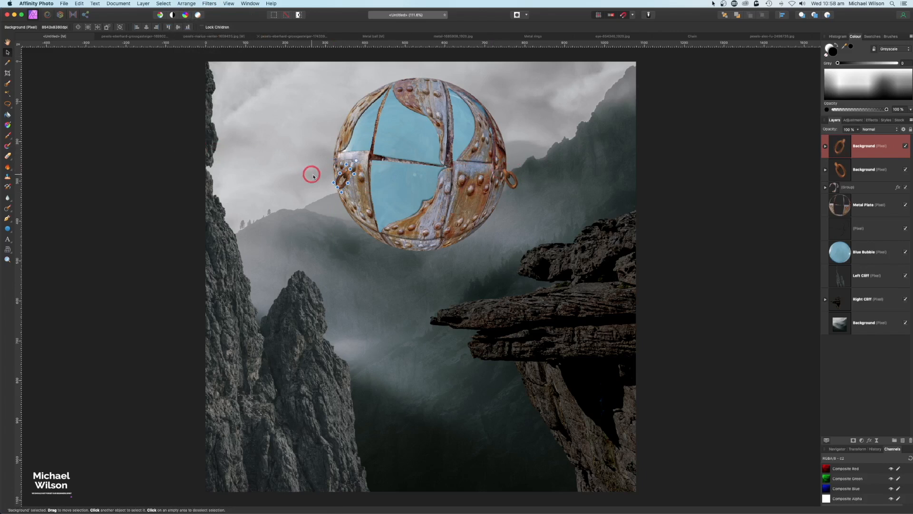
drag(349, 174, 337, 174)
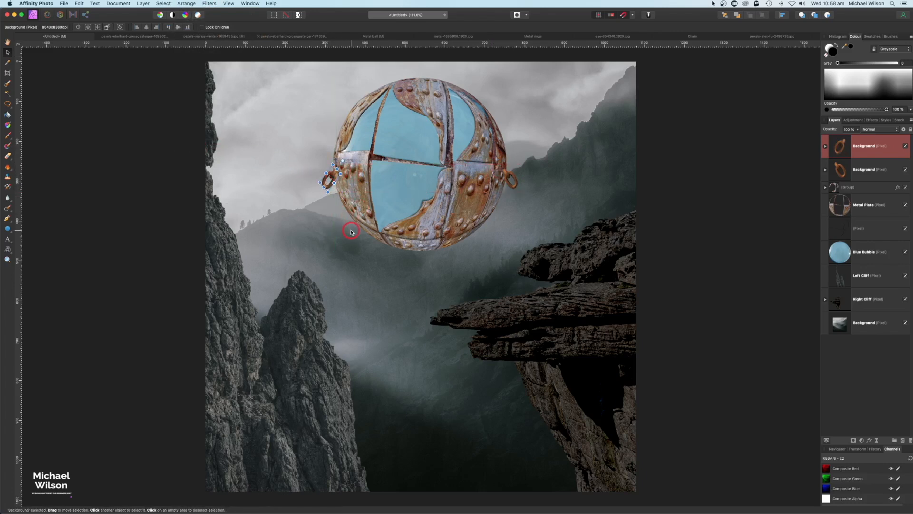
Add a new pixel layer on top and set up a soft 256 px paint brush in black with 3% flow
drag(884, 140, 888, 328)
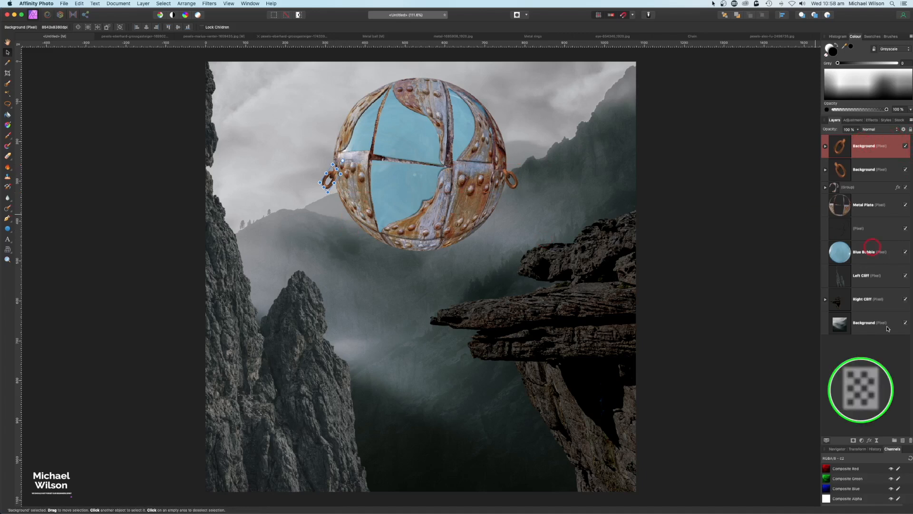
click(904, 441)
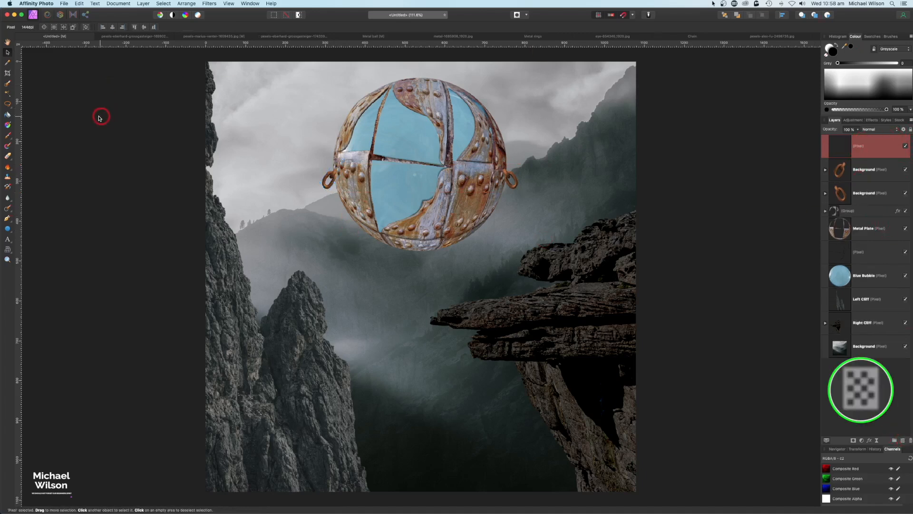
click(10, 143)
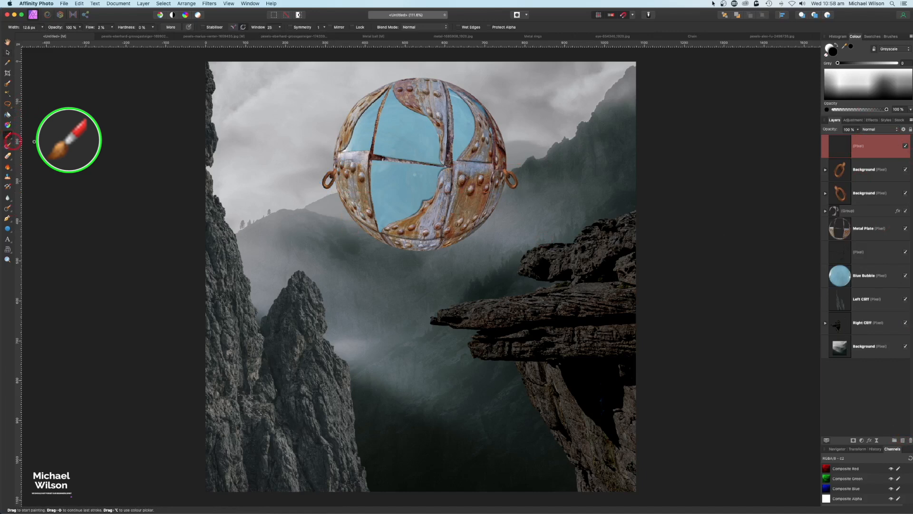
click(891, 37)
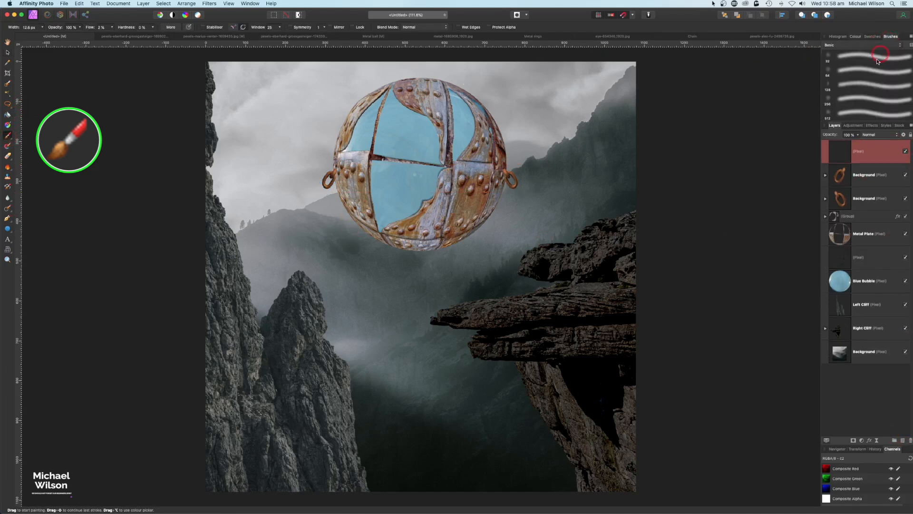
click(862, 98)
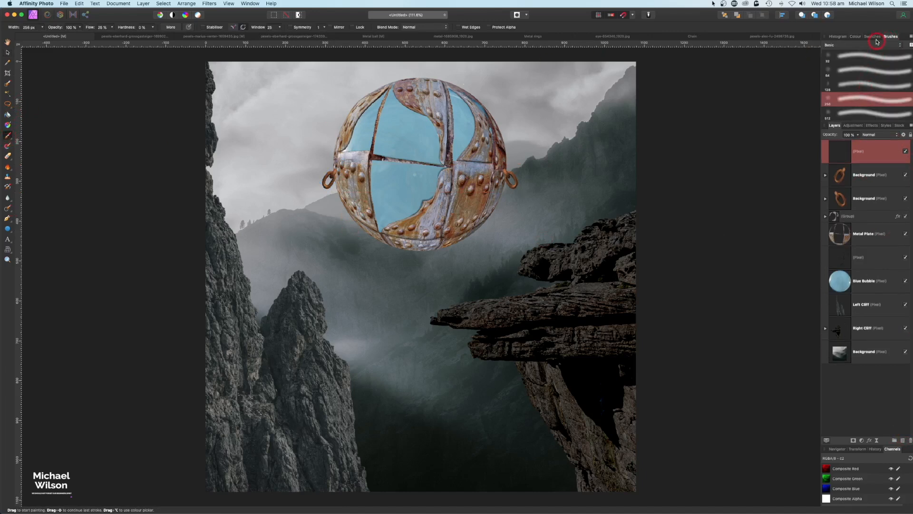
click(855, 37)
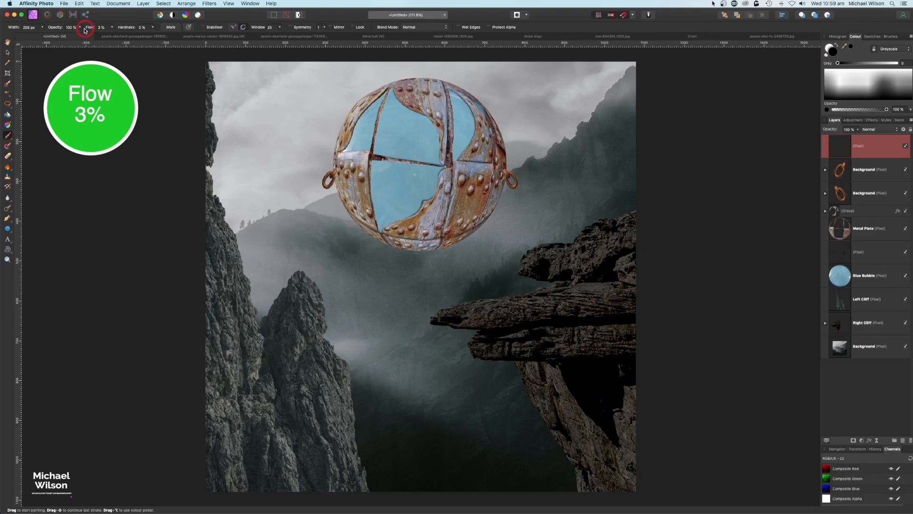
Shrink the brush to about 11.7 px for shading where the two rings meet the ball
key(super+plus)
key(super+plus)
key(space)
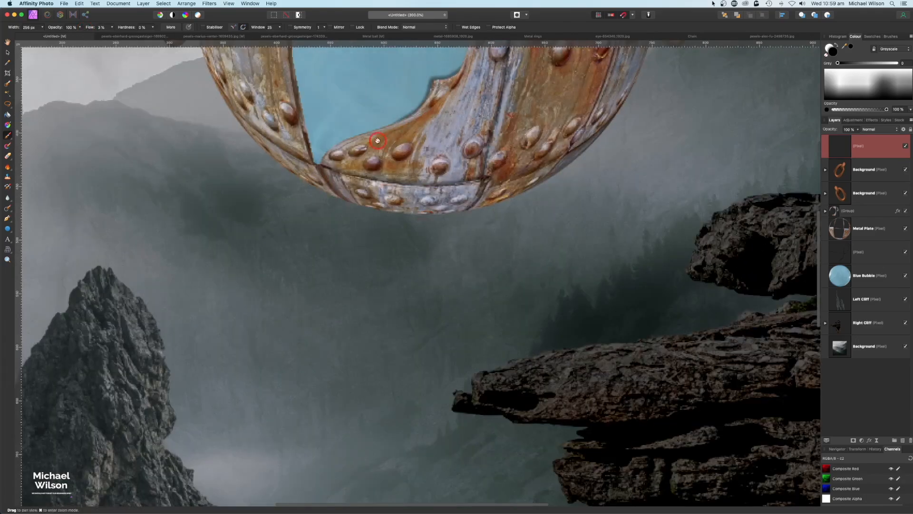
scroll(409, 180, up, 10)
key(bracketleft)
key(bracketleft)
key(bracketleft)
key(bracketleft)
key(bracketleft)
key(bracketleft)
key(bracketleft)
key(bracketleft)
key(bracketleft)
key(bracketleft)
key(bracketleft)
key(bracketleft)
key(bracketleft)
key(bracketleft)
key(bracketleft)
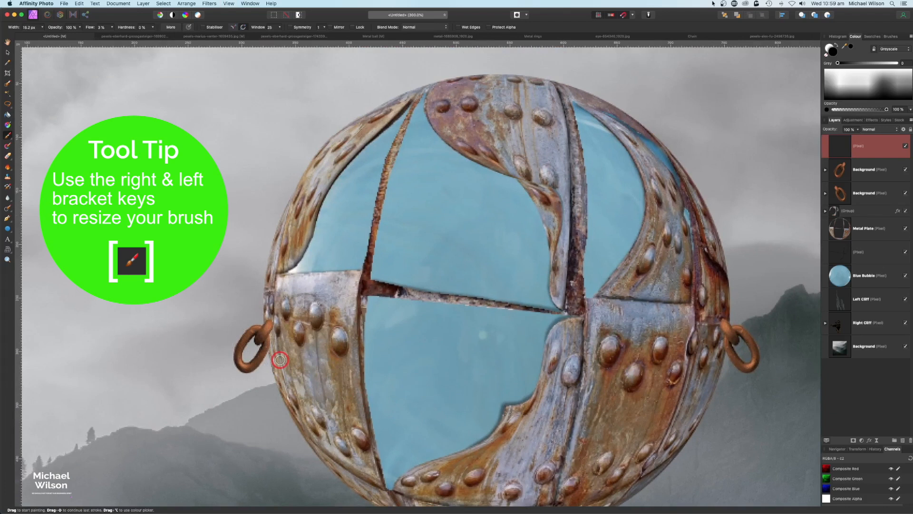
key(bracketleft)
key(bracketleft)
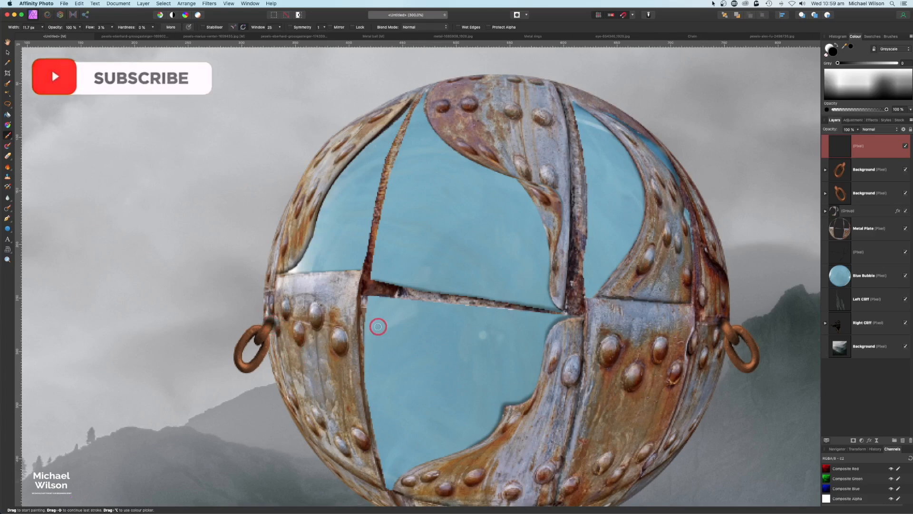
Lower the top pixel layer's opacity to 75%
key(super+0)
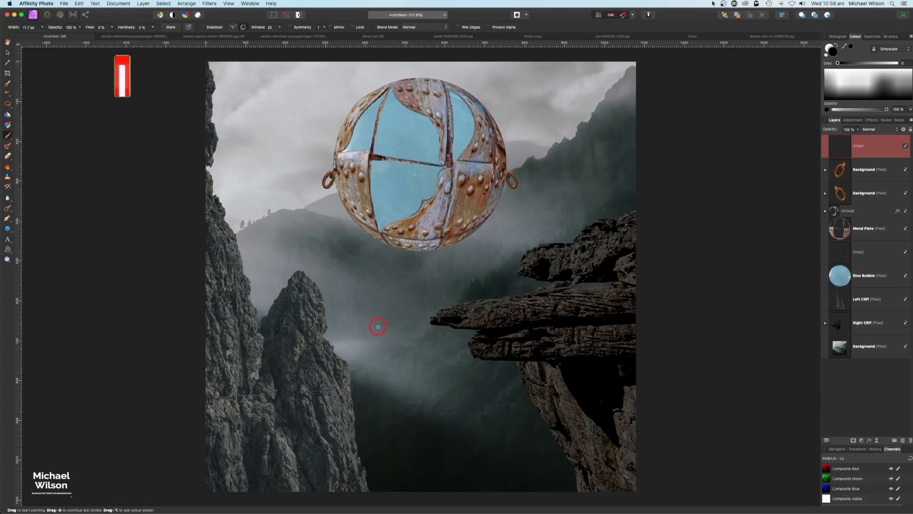
click(858, 129)
click(841, 150)
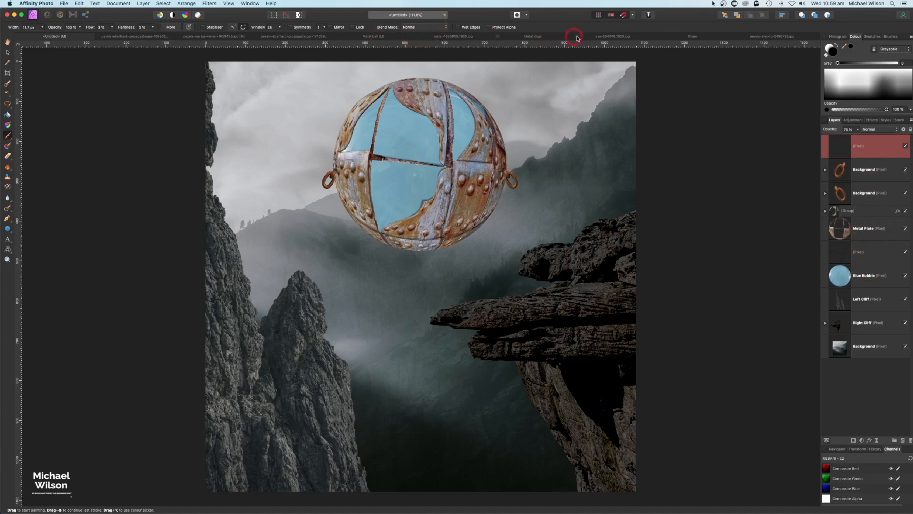
Copy the reptile eye image from its own document and paste it into the cliff composite as the top layer
click(599, 38)
click(816, 149)
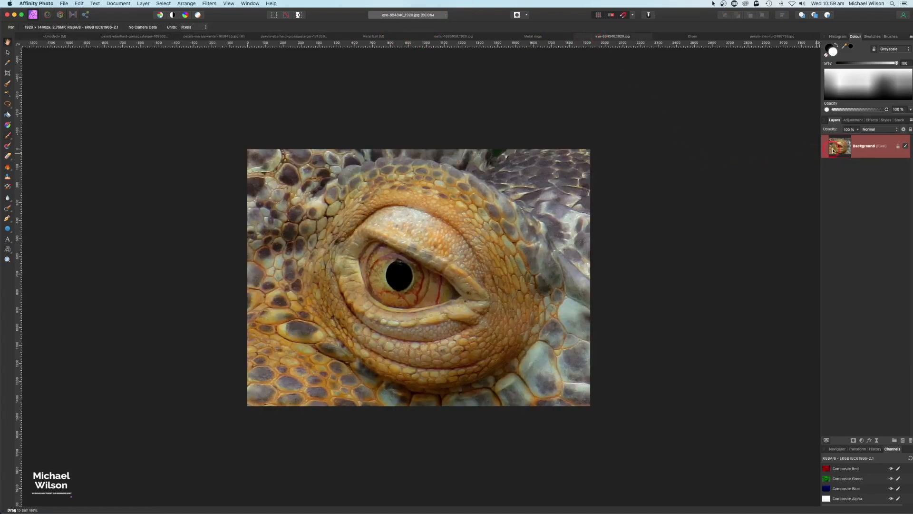
click(575, 198)
key(super+c)
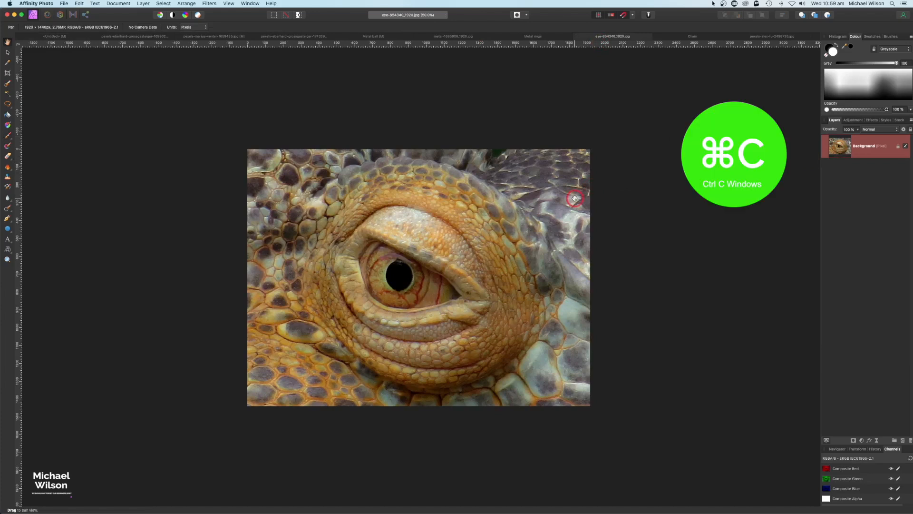
click(48, 37)
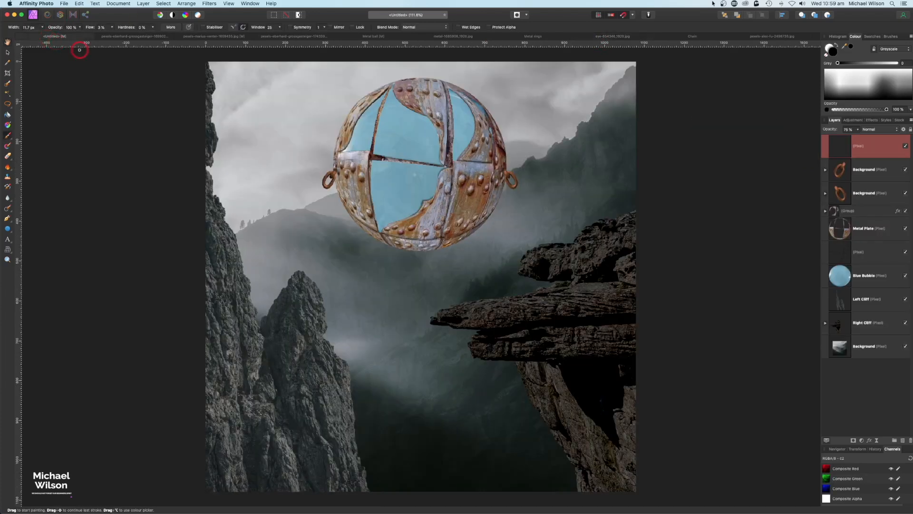
key(super+v)
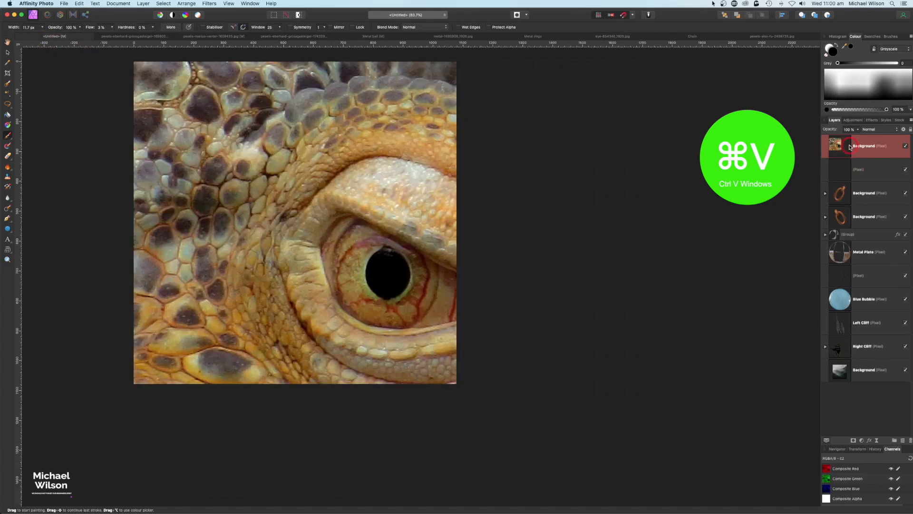
Scale the pasted eye image down and position it over the ball so that it covers the whole sphere
key(v)
drag(135, 57, 477, 338)
drag(595, 369, 286, 115)
key(super+plus)
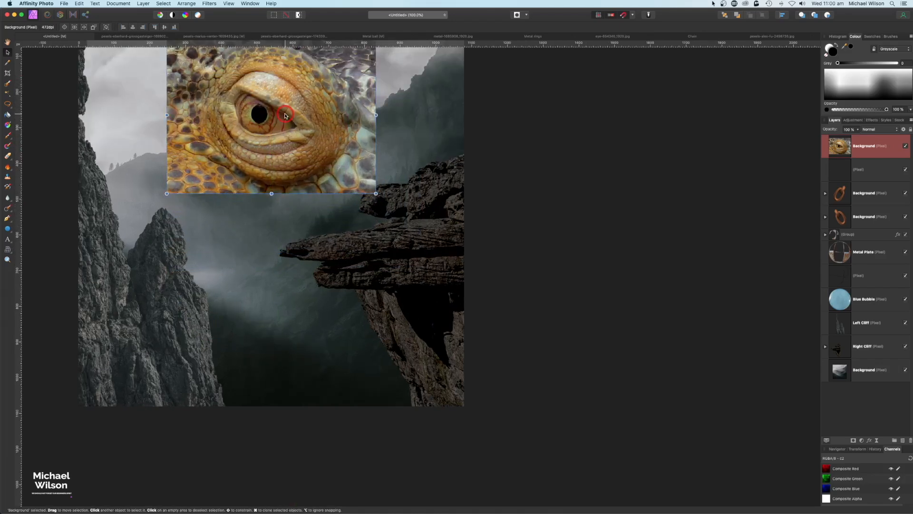
key(super+0)
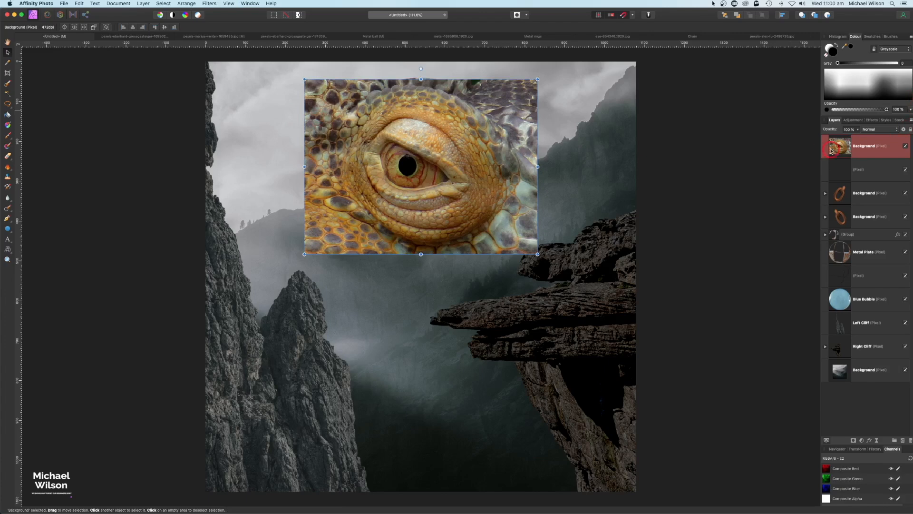
Turn the eye image bright green with a Recolour adjustment nested inside its layer, and name that layer Dragon
click(863, 442)
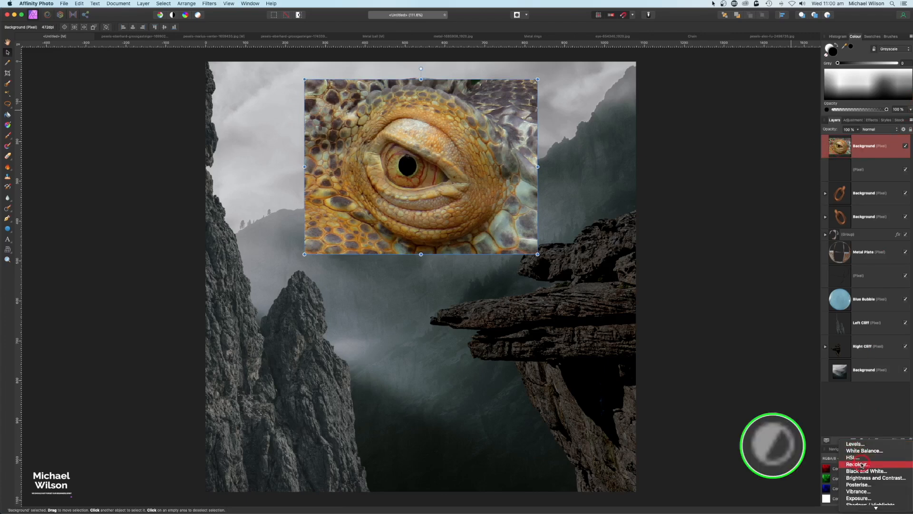
click(875, 244)
drag(861, 147, 866, 180)
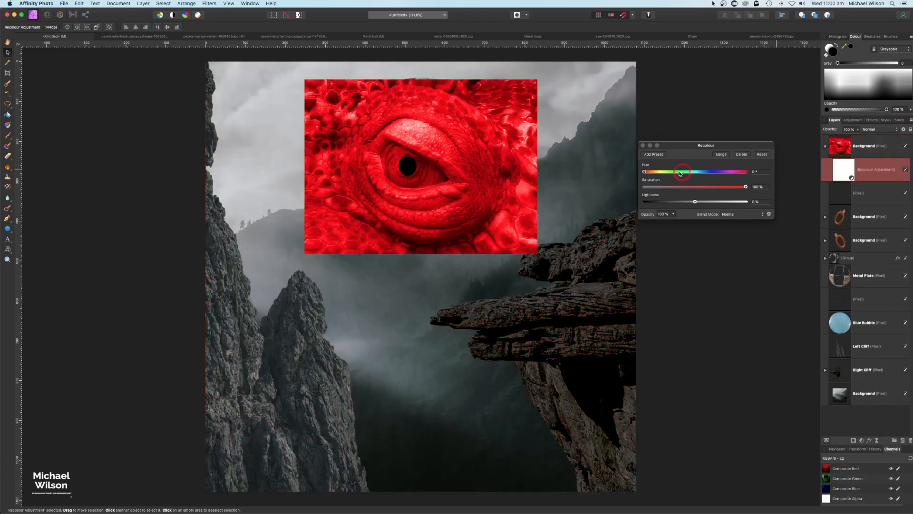
drag(647, 175, 677, 175)
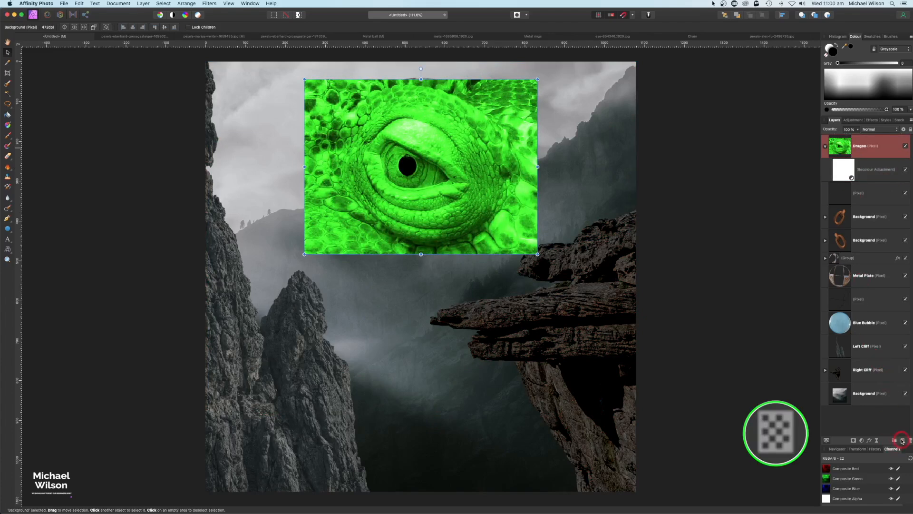
Add a pixel layer in Hue blend mode above the Dragon layer and set up a bright red paint brush with 15% flow
click(902, 441)
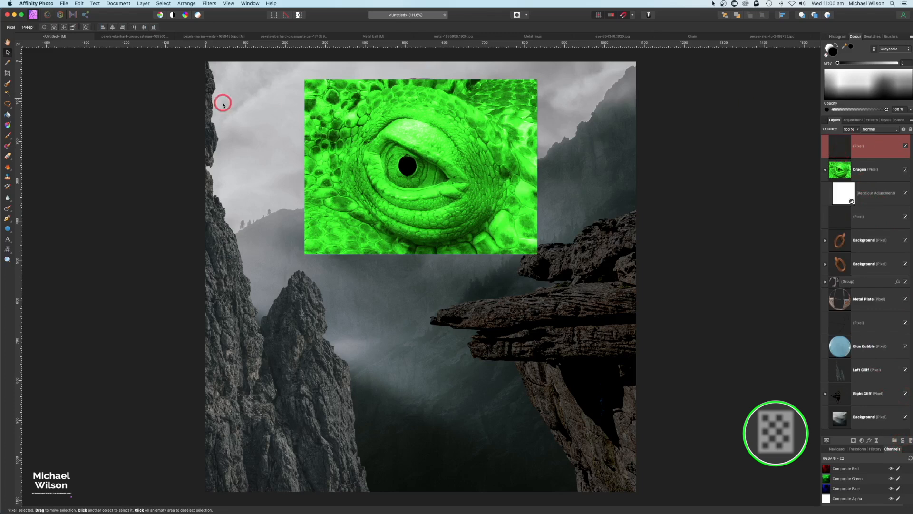
click(13, 138)
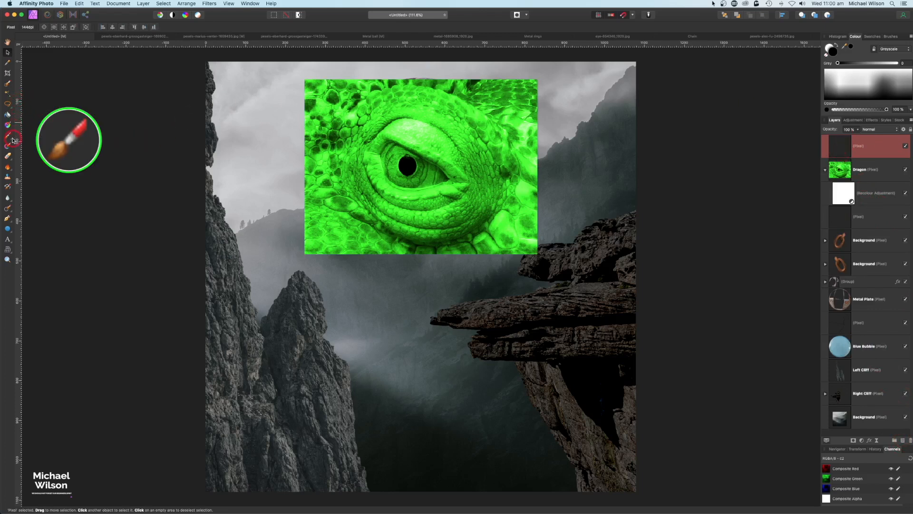
click(82, 31)
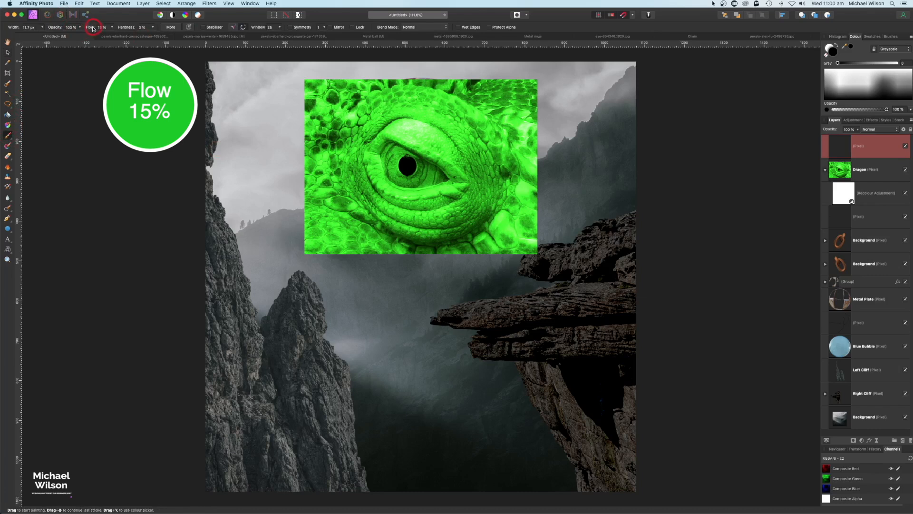
click(835, 52)
click(712, 174)
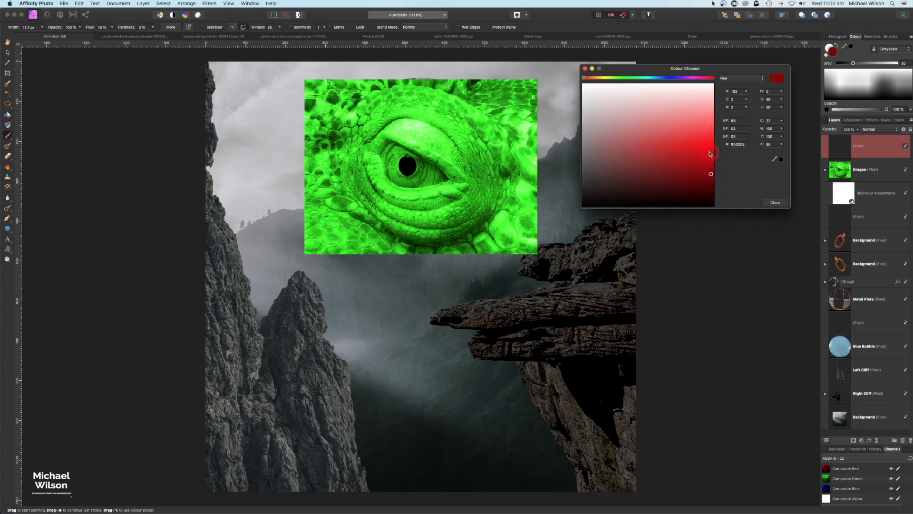
click(713, 162)
click(887, 153)
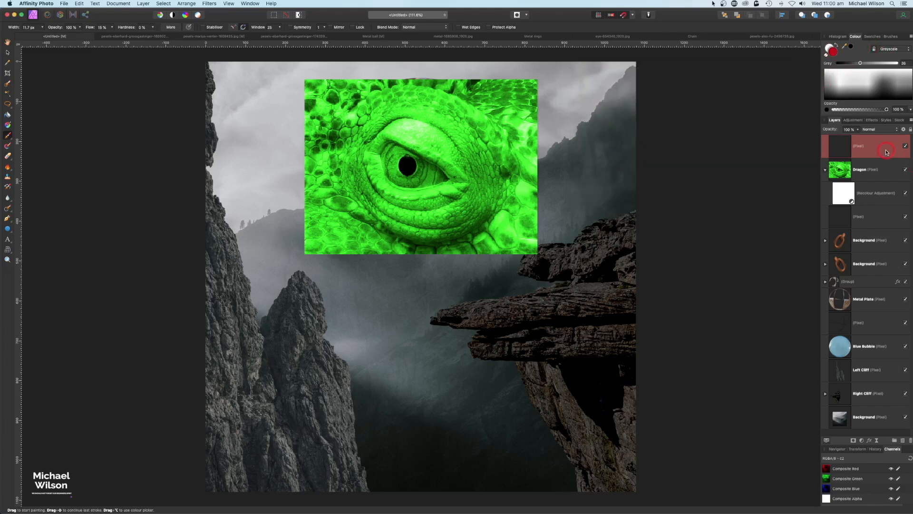
click(874, 129)
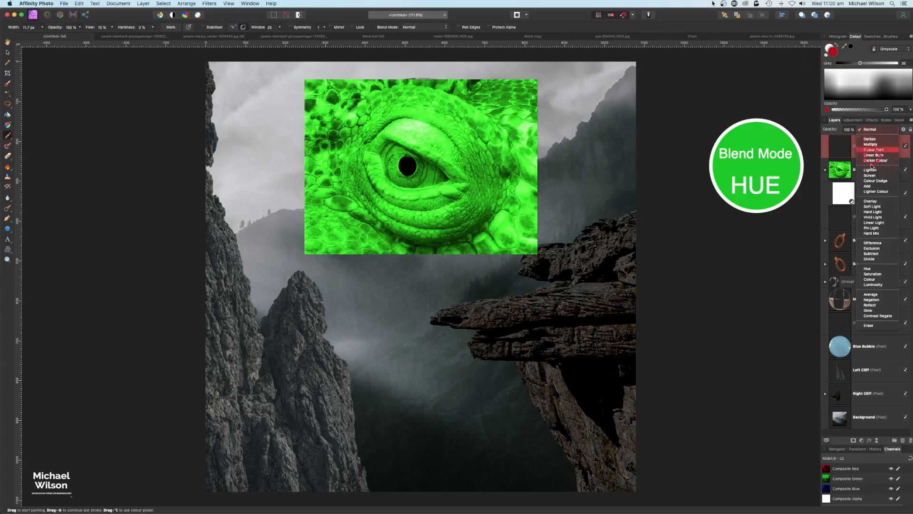
click(868, 269)
Paint the dragon's iris red around the black pupil, using a smaller brush near the corners of the eye
key(super+plus)
drag(430, 156, 409, 340)
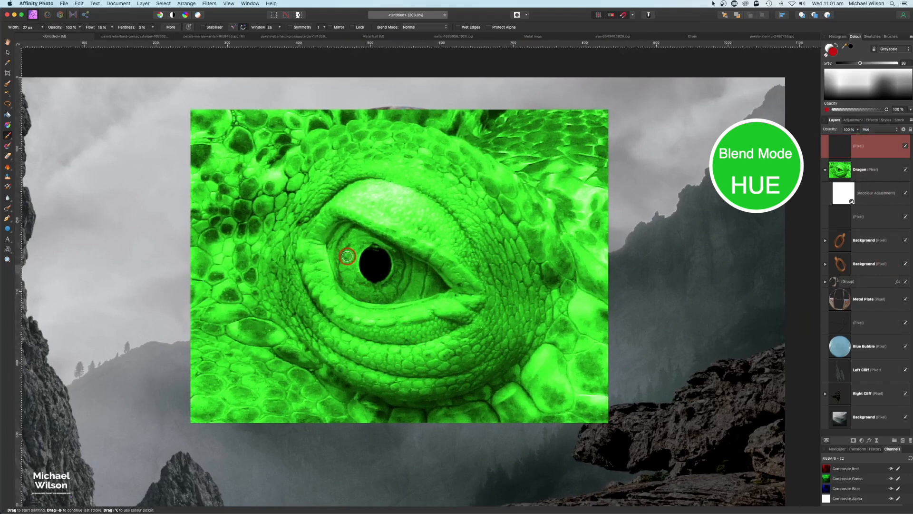
key(bracketright)
key(bracketright)
mouse_move(355, 250)
mouse_down()
mouse_move(352, 237)
mouse_move(359, 291)
mouse_up()
drag(403, 271, 380, 294)
key(bracketleft)
key(bracketleft)
key(bracketleft)
mouse_move(339, 241)
mouse_down()
mouse_move(358, 233)
mouse_move(334, 250)
mouse_up()
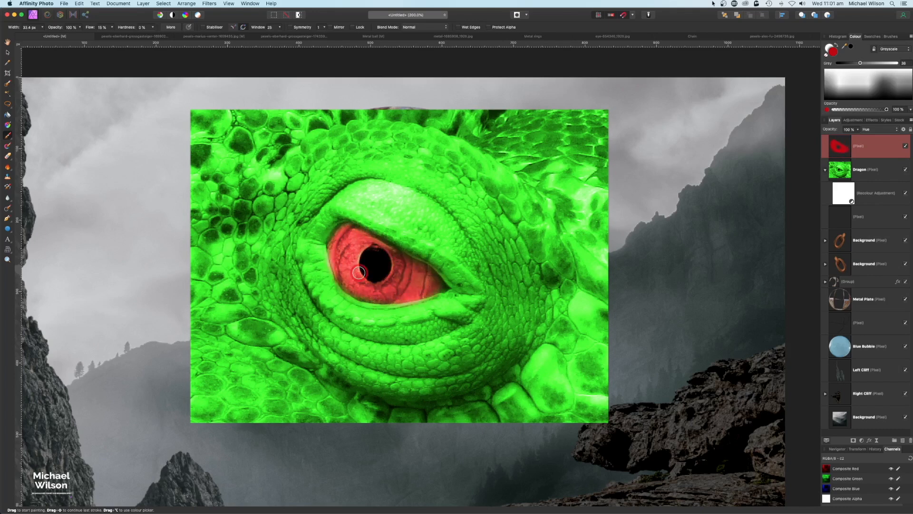
key(super+0)
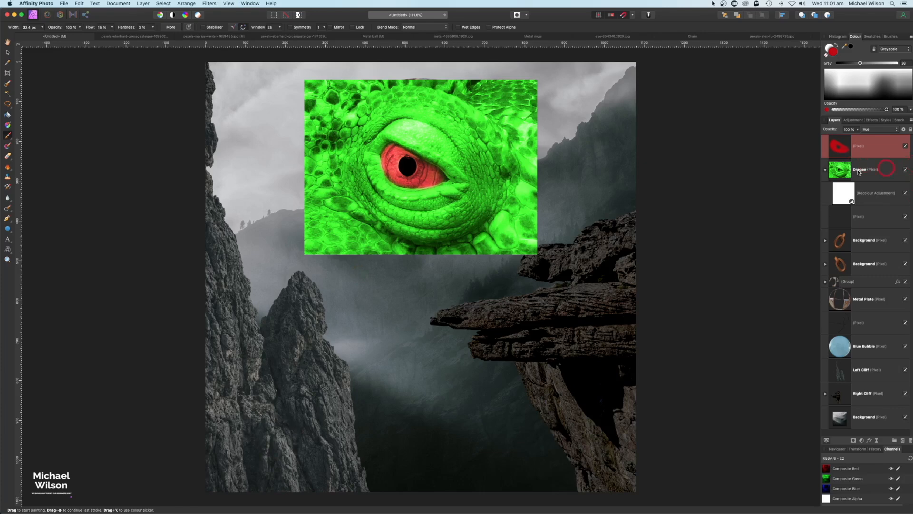
Lower the Dragon layer's opacity to 25% to see the metal ball underneath
click(839, 169)
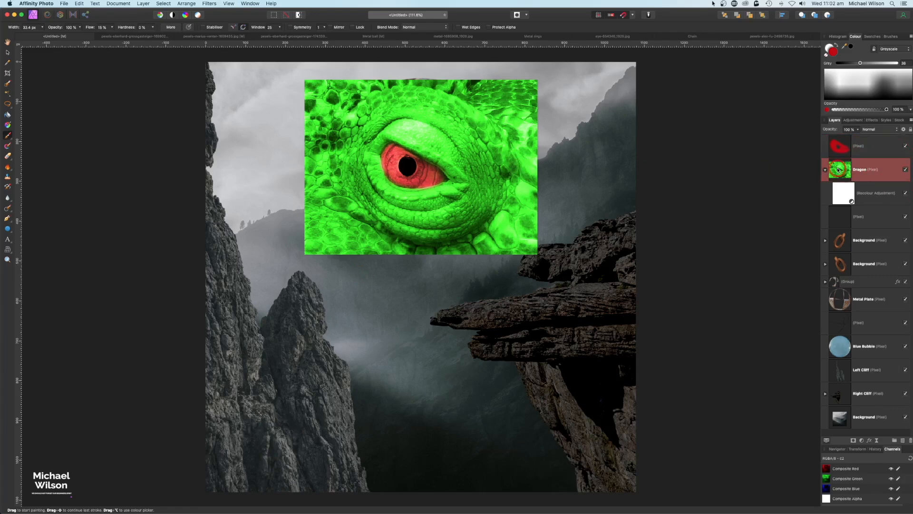
click(858, 132)
drag(858, 138, 813, 138)
Move the Dragon and red iris layers up together, enlarge them slightly over the ball, and restore the opacity to 100%
click(9, 53)
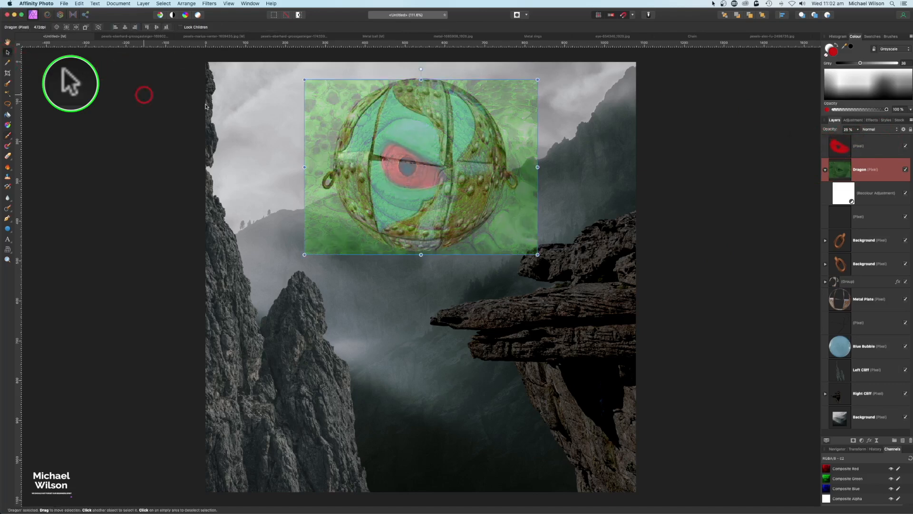
shift+click(866, 151)
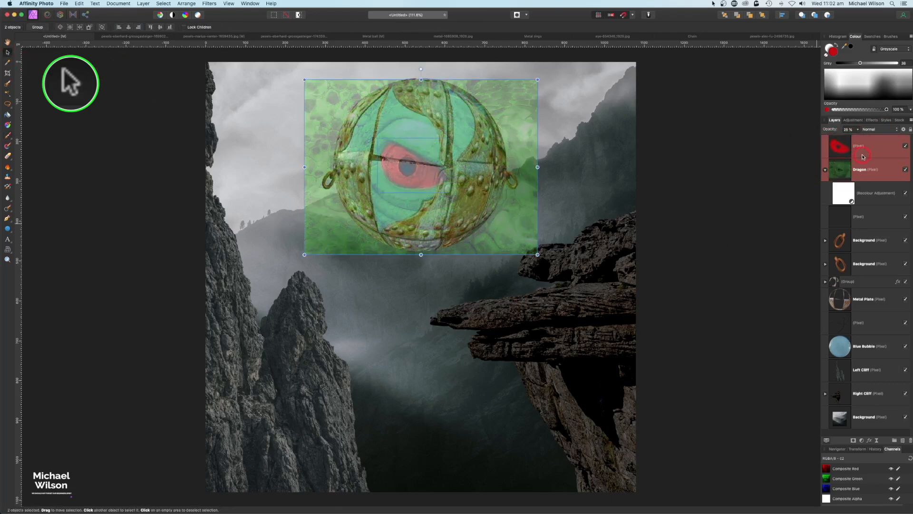
drag(528, 173, 528, 148)
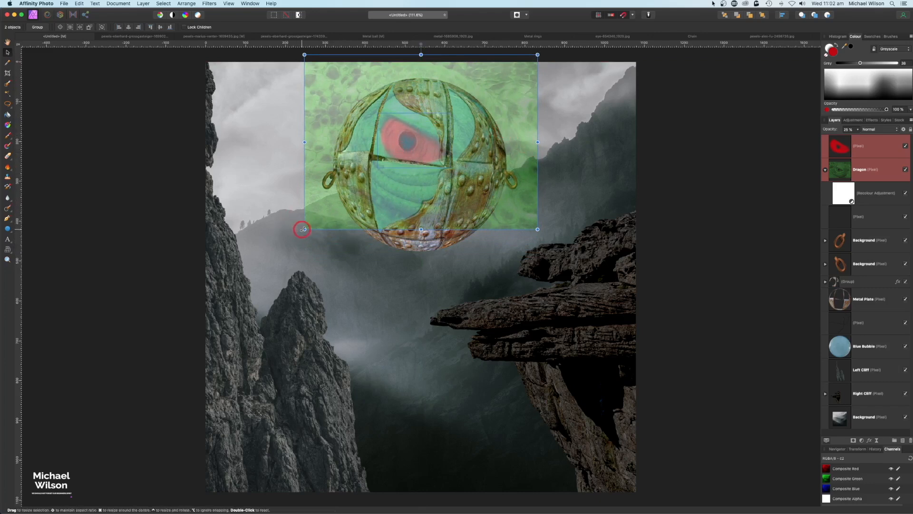
drag(302, 229, 301, 235)
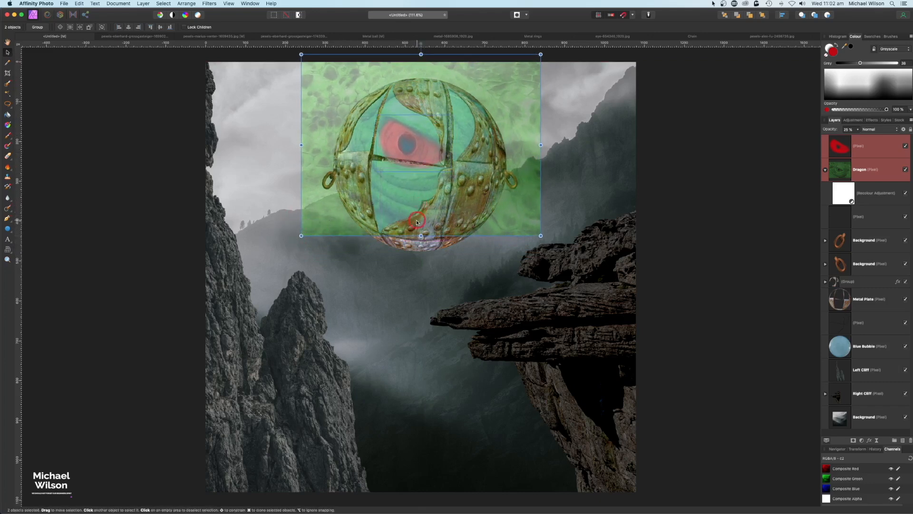
click(859, 130)
drag(859, 140, 912, 139)
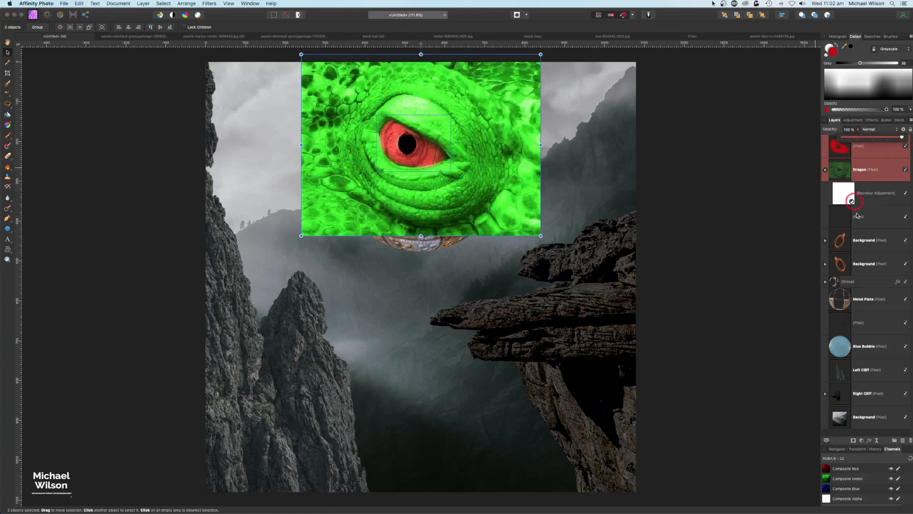
Make a selection from the Blue Bubble layer and use it to mask the Dragon layer to the ball's circle
click(866, 348)
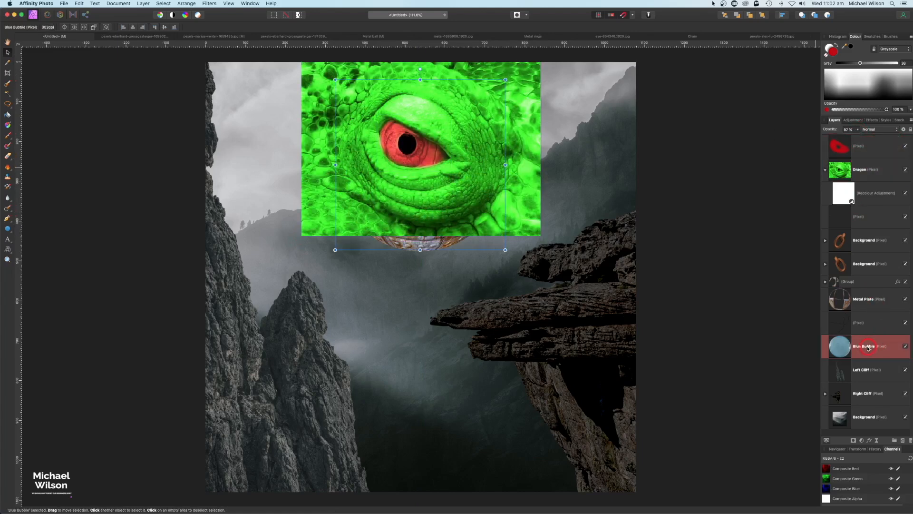
click(164, 3)
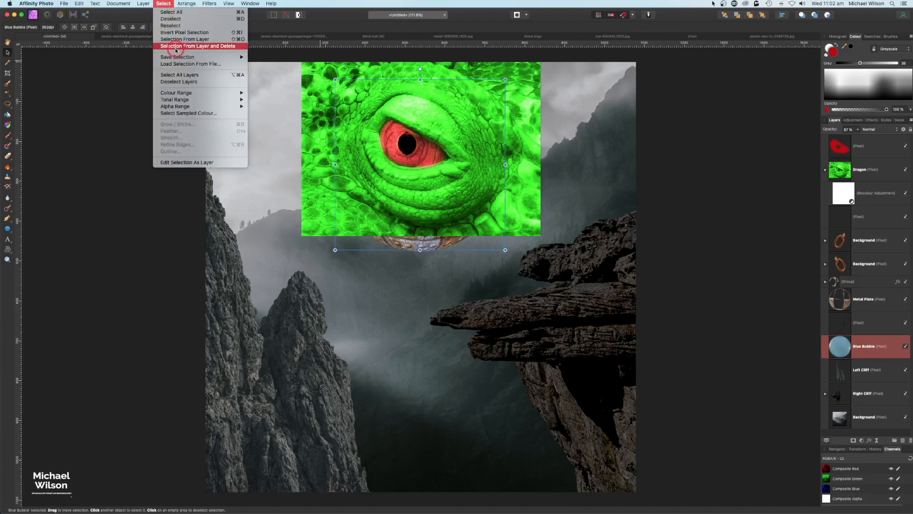
click(178, 40)
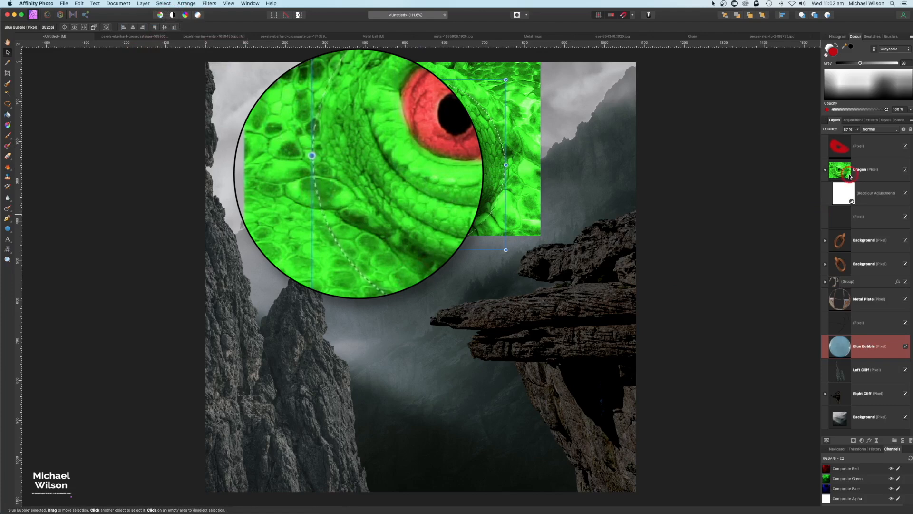
click(826, 169)
click(845, 172)
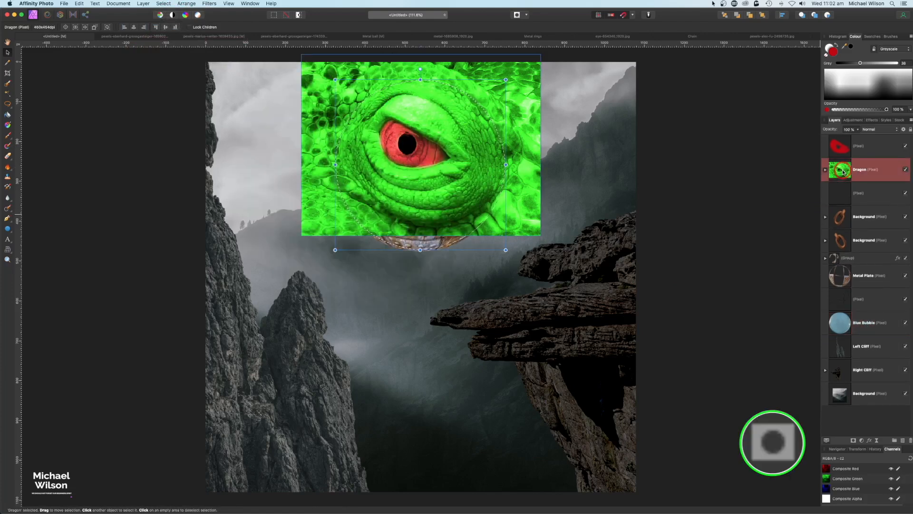
click(855, 441)
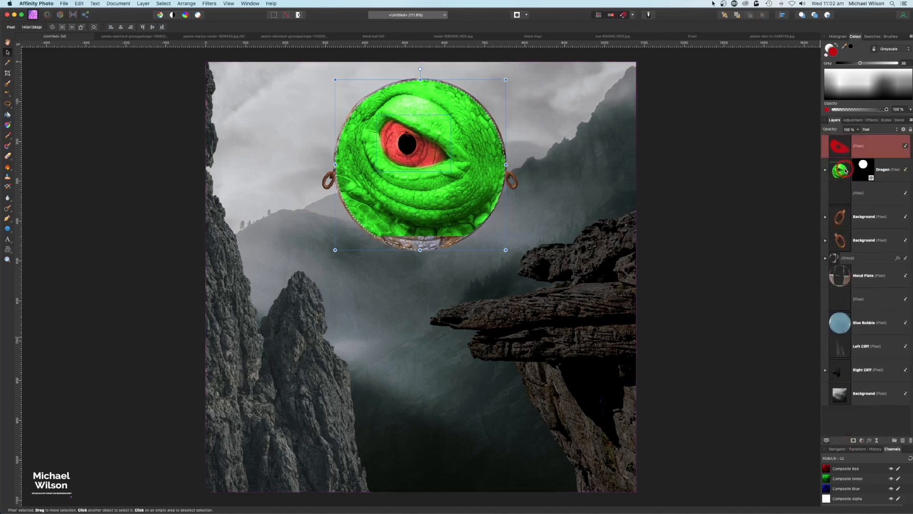
Group the red iris layer with the masked Dragon layer and name the group Dragon
shift+click(841, 170)
key(super+g)
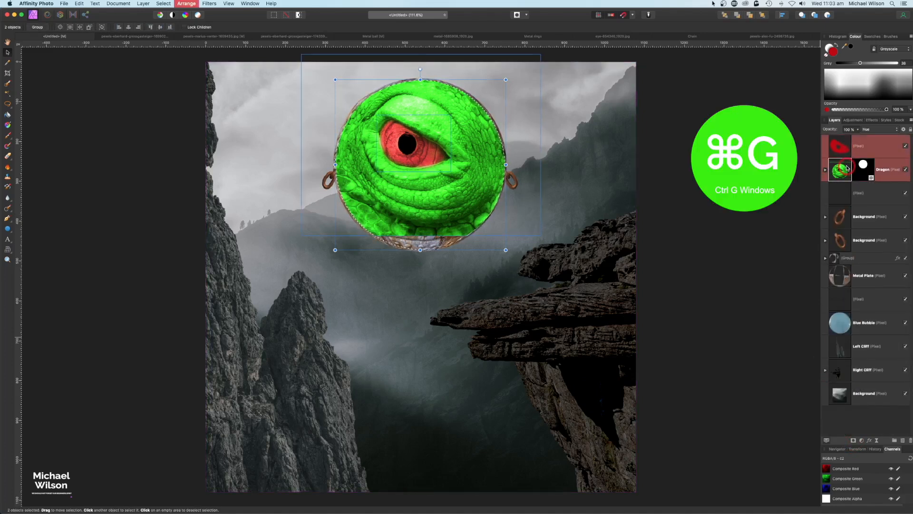
double_click(848, 141)
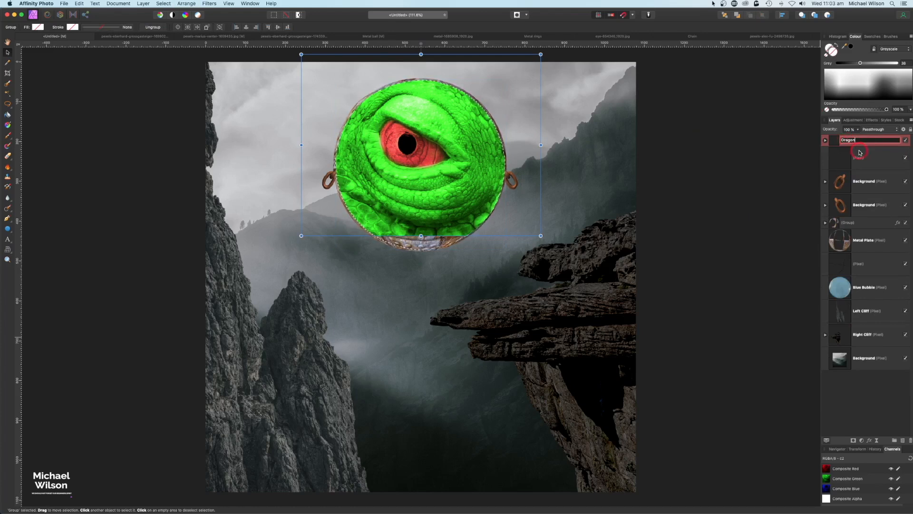
click(860, 152)
Move the Dragon group directly below the Blue Bubble layer
click(851, 141)
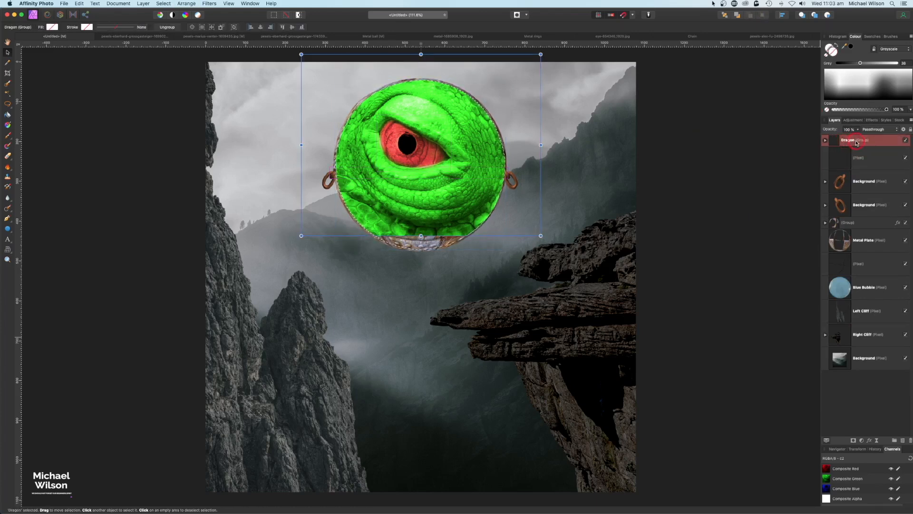
drag(867, 142, 862, 292)
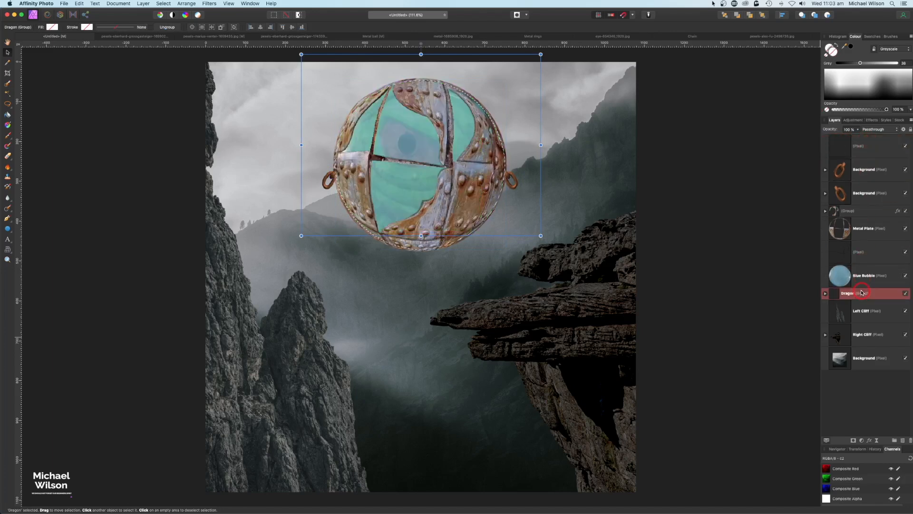
click(447, 118)
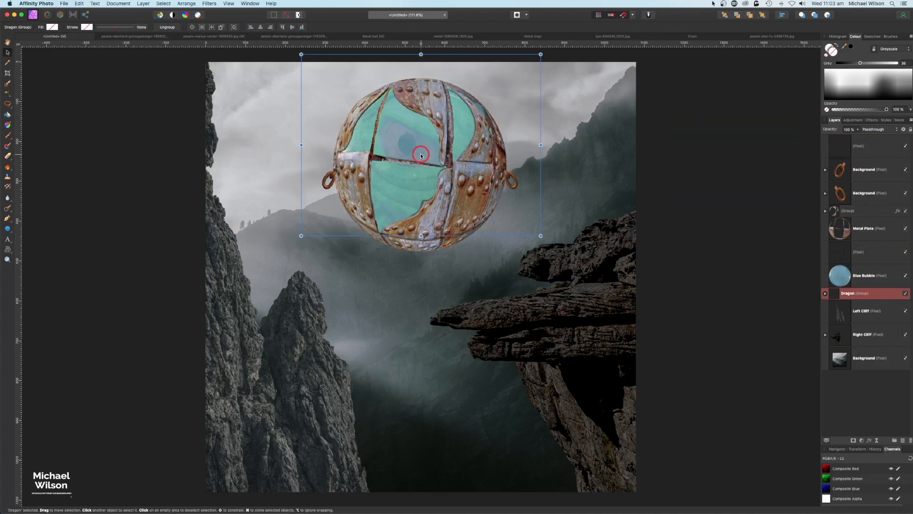
Raise the Blue Bubble layer's opacity to 100% and add a mask to it
click(835, 266)
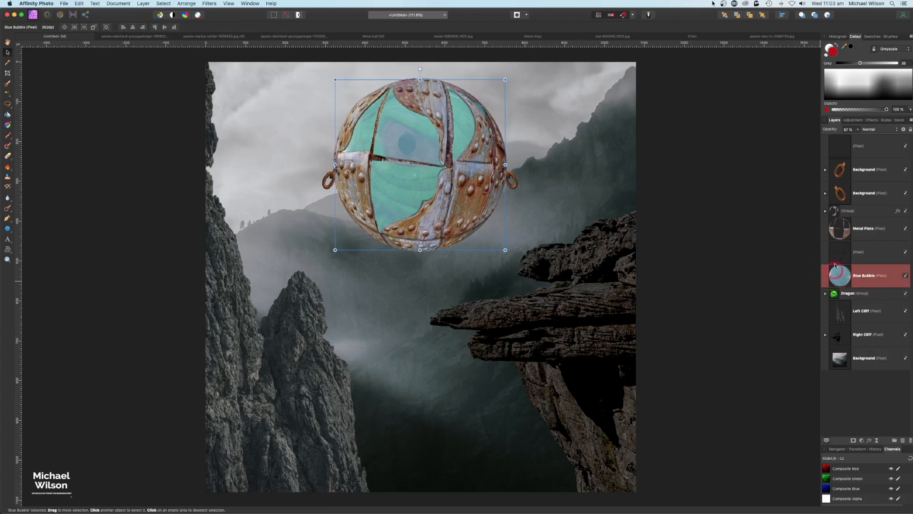
click(859, 130)
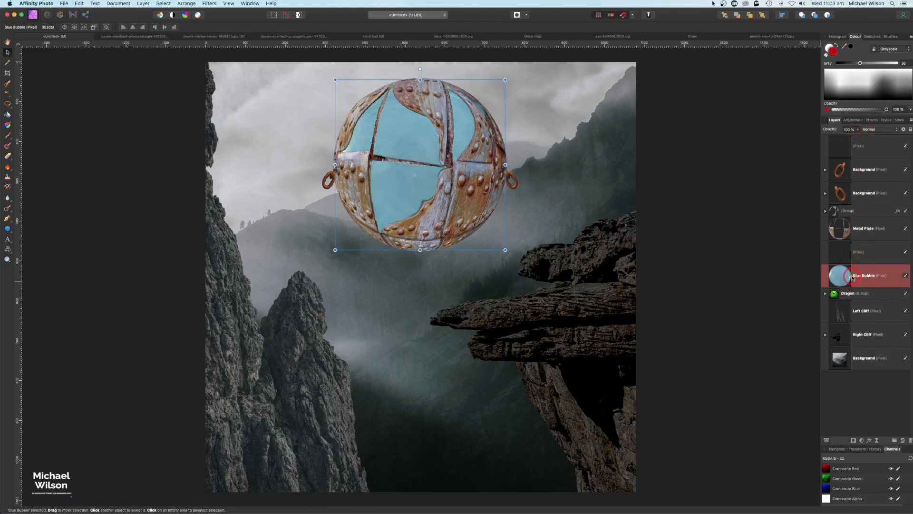
double_click(873, 275)
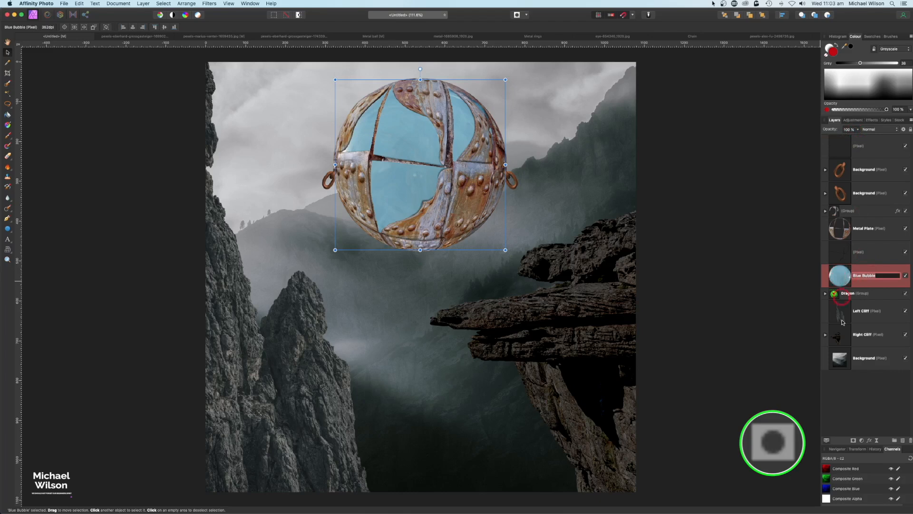
click(853, 441)
Paint black on the Blue Bubble mask with a large soft low-flow brush to reveal the dragon eye through the ball's openings
click(833, 49)
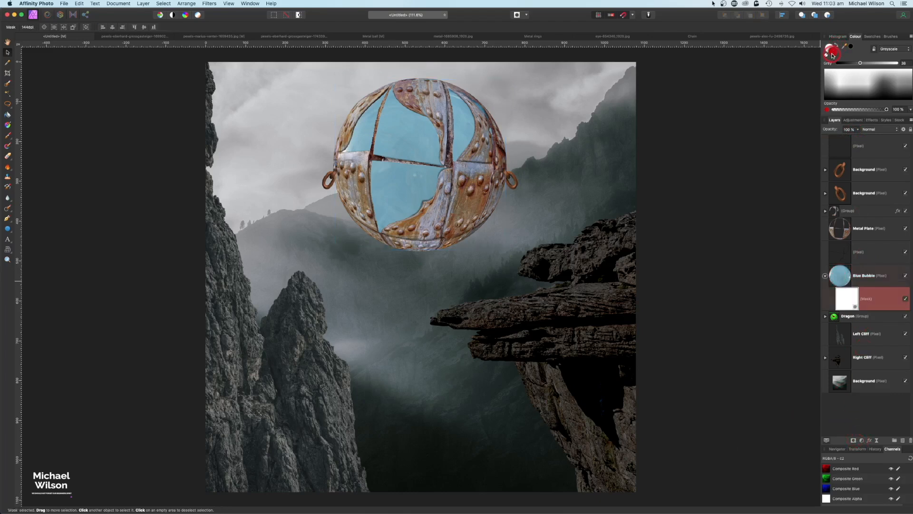
click(8, 145)
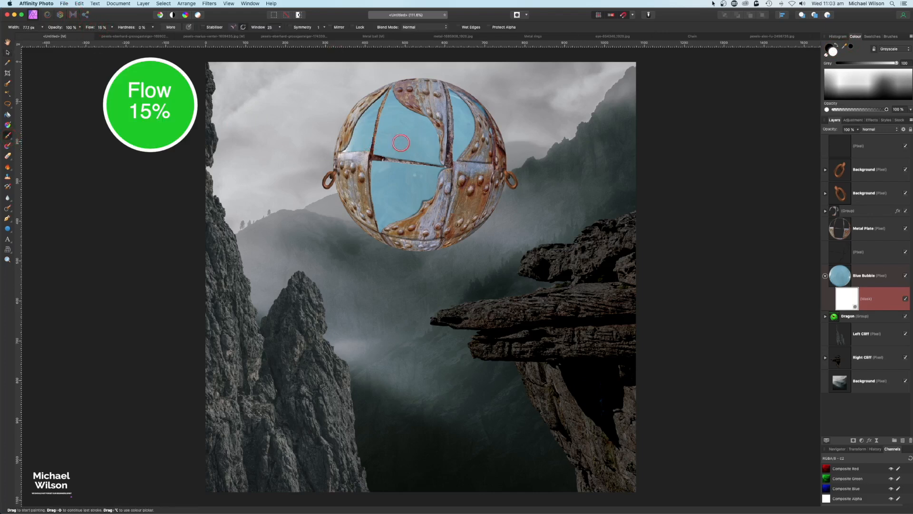
key(bracketright)
key(bracketright)
key(bracketright)
key(bracketright)
key(bracketright)
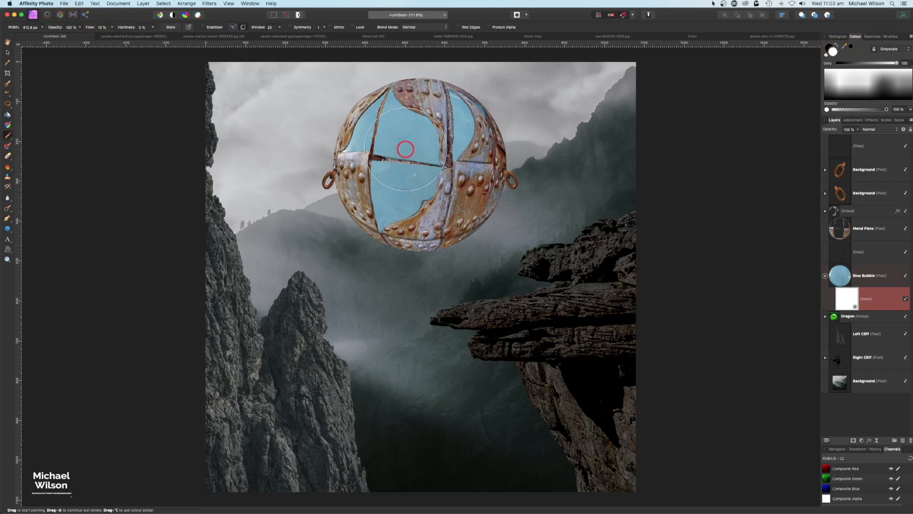
mouse_move(408, 162)
mouse_down()
mouse_move(415, 143)
mouse_move(397, 142)
mouse_move(387, 178)
mouse_move(405, 187)
mouse_move(414, 160)
mouse_move(404, 159)
mouse_move(424, 160)
mouse_move(418, 146)
mouse_move(405, 152)
mouse_move(382, 142)
mouse_move(383, 174)
mouse_move(399, 196)
mouse_move(423, 193)
mouse_move(461, 149)
mouse_move(461, 120)
mouse_move(476, 123)
mouse_move(478, 107)
mouse_move(487, 138)
mouse_move(372, 126)
mouse_move(348, 145)
mouse_move(368, 209)
mouse_move(394, 224)
mouse_move(384, 226)
mouse_move(392, 244)
mouse_move(322, 179)
mouse_move(319, 149)
mouse_move(388, 124)
mouse_move(423, 174)
mouse_move(432, 138)
mouse_move(446, 198)
mouse_move(445, 108)
mouse_move(409, 152)
mouse_move(496, 182)
mouse_move(528, 217)
mouse_move(587, 238)
mouse_move(394, 222)
mouse_move(429, 229)
mouse_up()
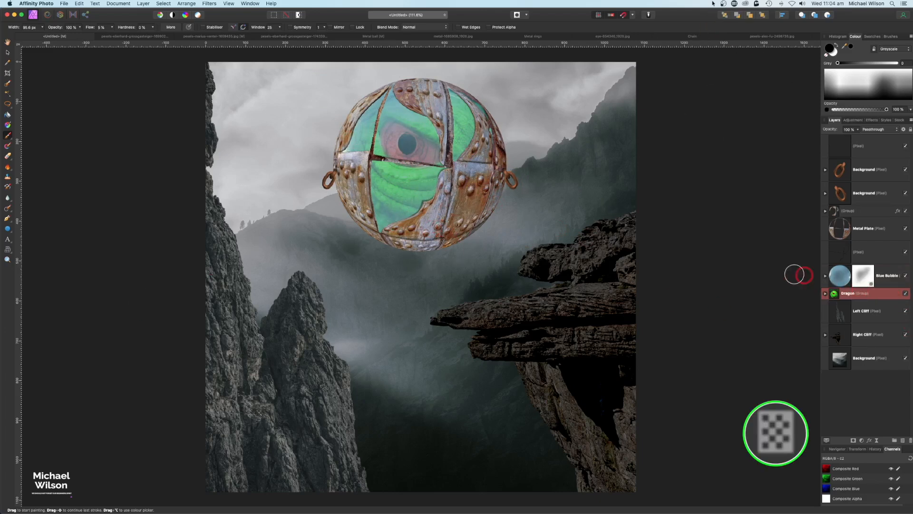
Add a pixel layer directly above the Blue Bubble layer and name it Shadow
click(840, 282)
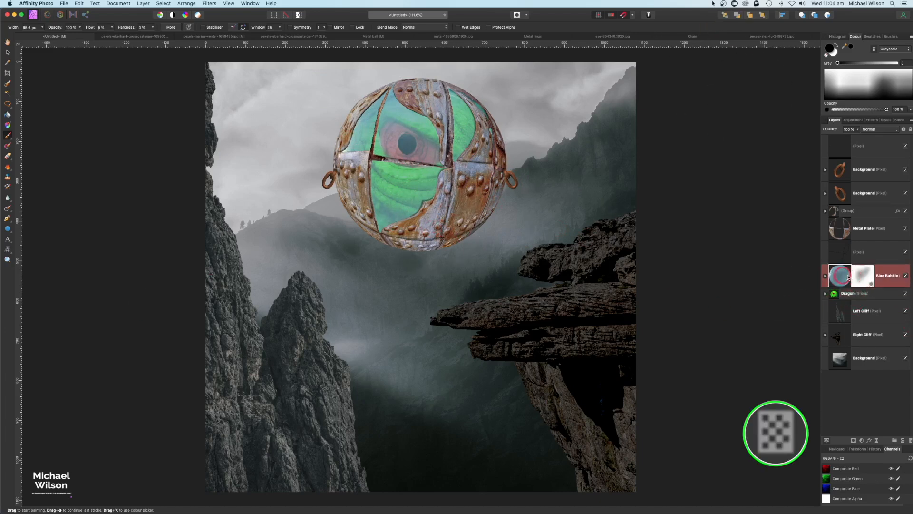
click(902, 441)
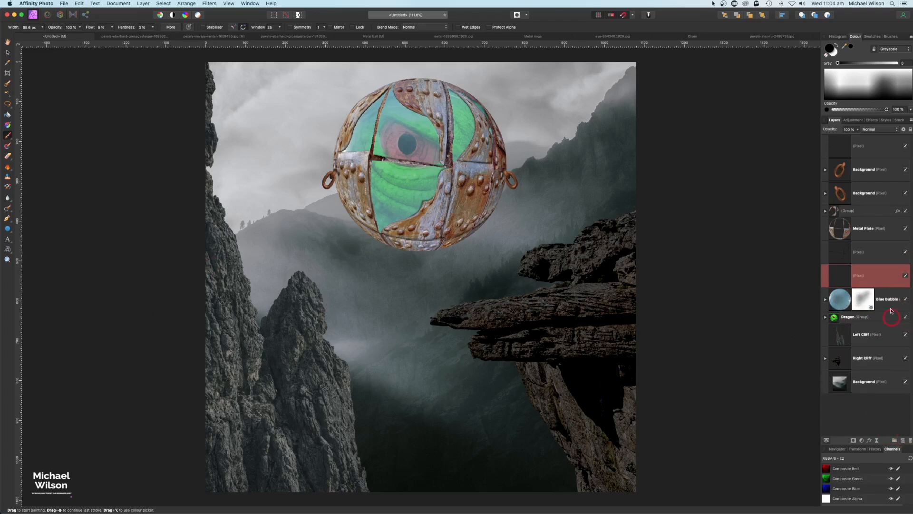
double_click(861, 277)
text(Shadow)
Set up the basic 256 px soft brush with black colour and 4% flow for painting on the Shadow layer
click(833, 50)
click(892, 37)
click(867, 99)
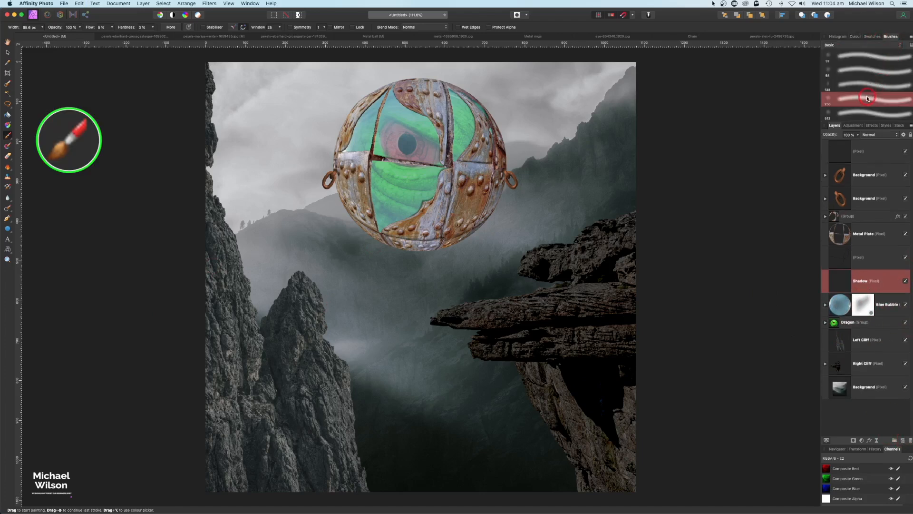
click(855, 37)
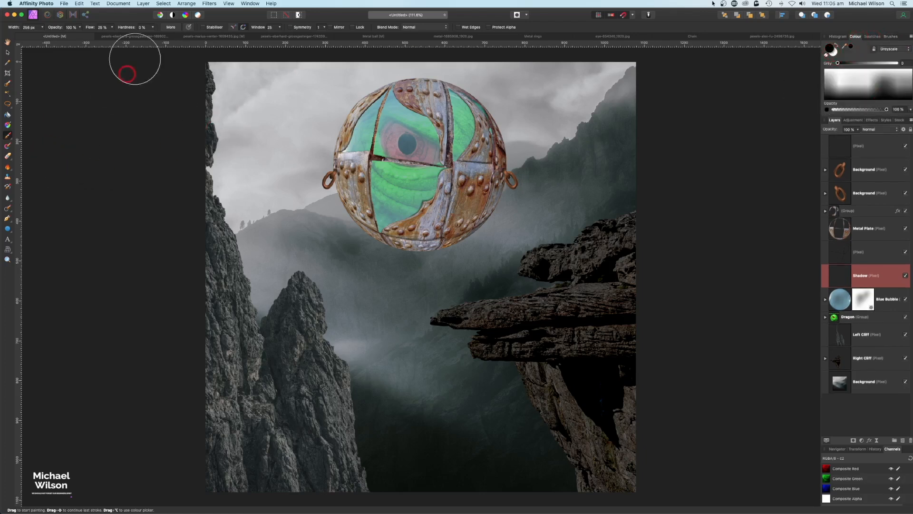
drag(94, 28, 89, 28)
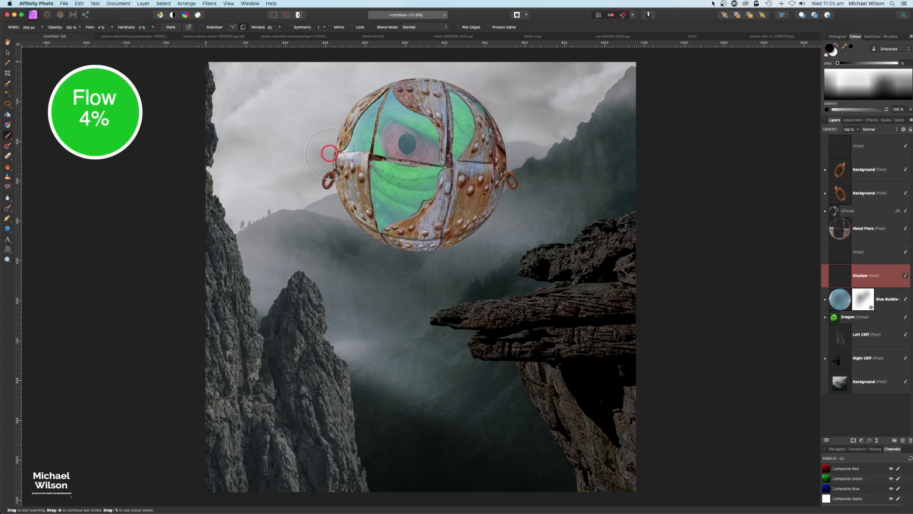
Paint soft black shading on the Shadow layer along the edges of the ball's openings with a brush about 82 px wide
key(bracketleft)
key(bracketleft)
key(bracketleft)
key(bracketleft)
key(bracketleft)
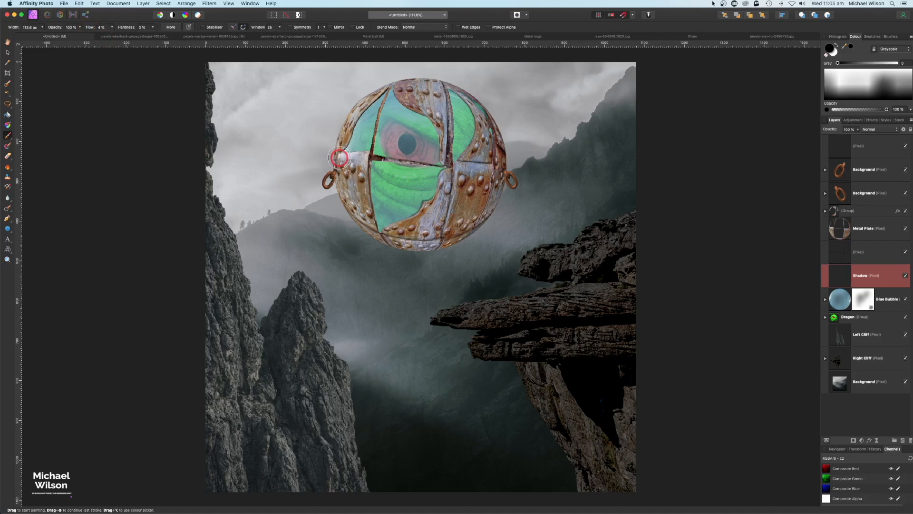
key(space)
drag(466, 133, 462, 181)
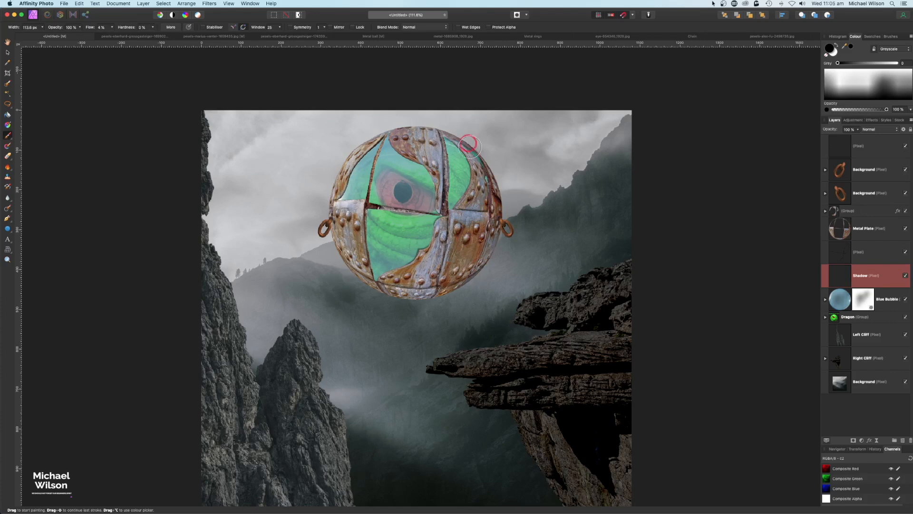
key(bracketleft)
key(bracketleft)
mouse_move(350, 180)
mouse_down()
mouse_move(376, 145)
mouse_move(347, 190)
mouse_move(360, 199)
mouse_move(386, 143)
mouse_move(428, 172)
mouse_move(438, 193)
mouse_move(469, 151)
mouse_move(457, 144)
mouse_move(470, 191)
mouse_move(458, 205)
mouse_move(464, 151)
mouse_move(408, 263)
mouse_move(362, 238)
mouse_move(426, 246)
mouse_move(425, 255)
mouse_move(427, 236)
mouse_up()
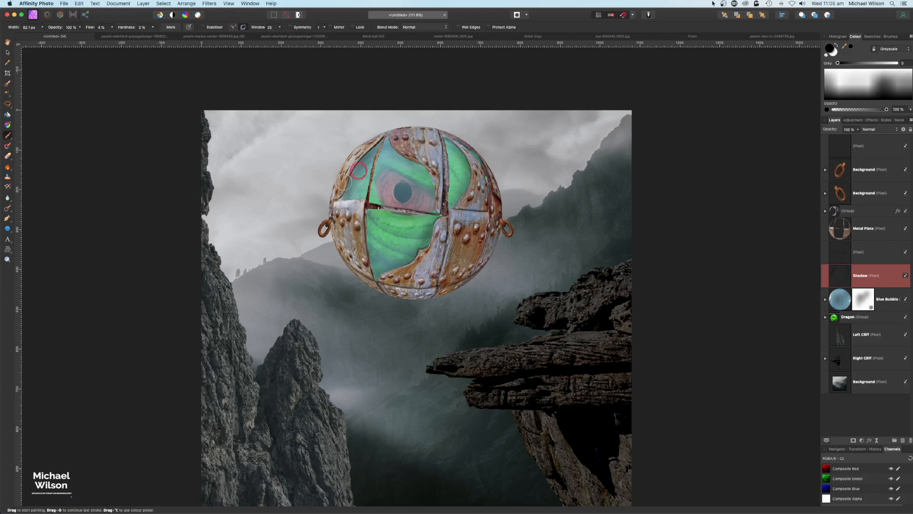
mouse_move(426, 138)
mouse_down()
mouse_move(394, 138)
mouse_move(418, 162)
mouse_move(465, 160)
mouse_move(470, 216)
mouse_move(373, 279)
mouse_move(370, 215)
mouse_move(429, 240)
mouse_up()
drag(367, 155, 337, 204)
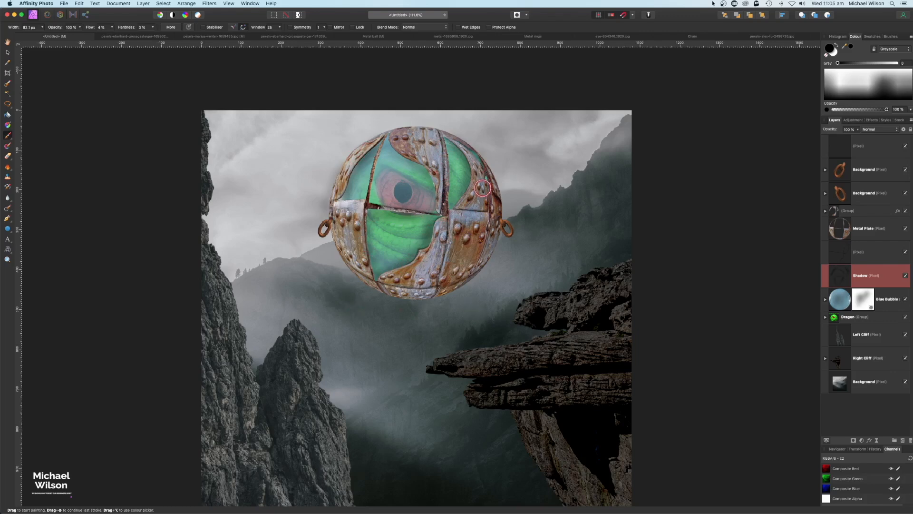
key(super+0)
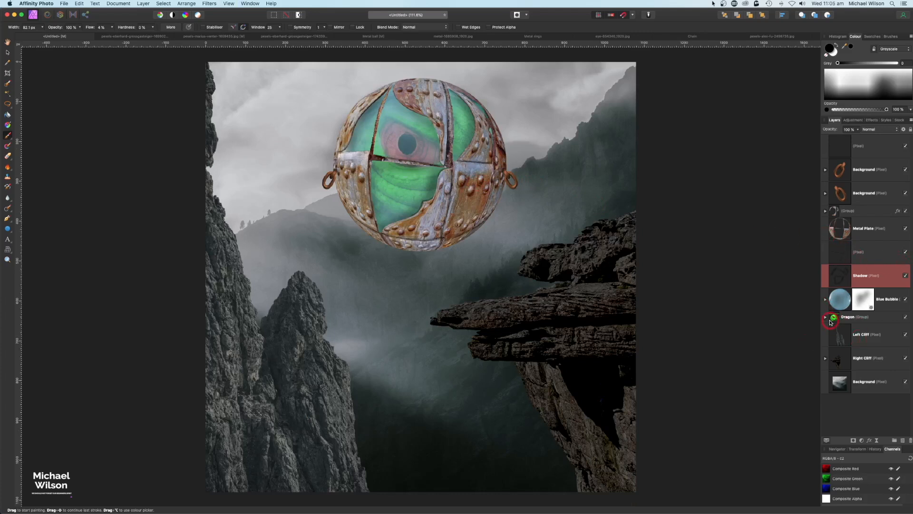
Copy the chain from the Chain document and paste it above all other layers in the cliff composite
key(alt+shift+])
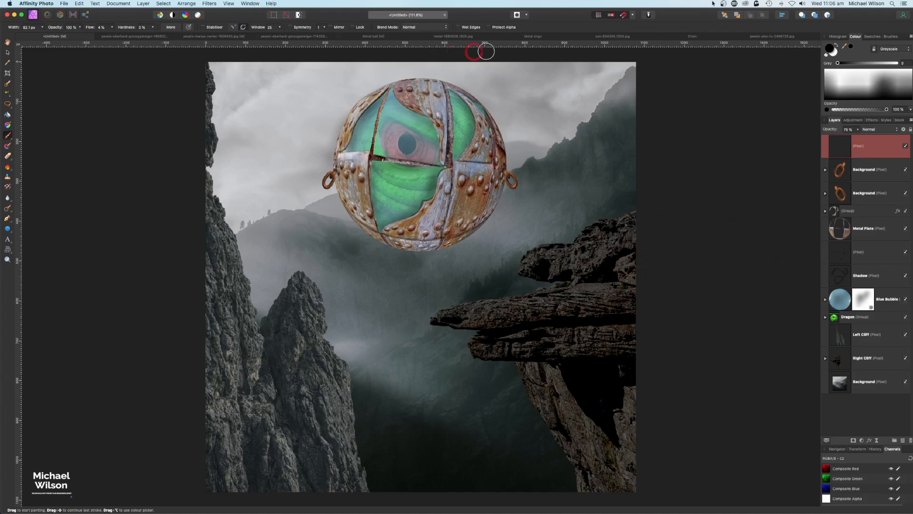
click(666, 38)
key(space)
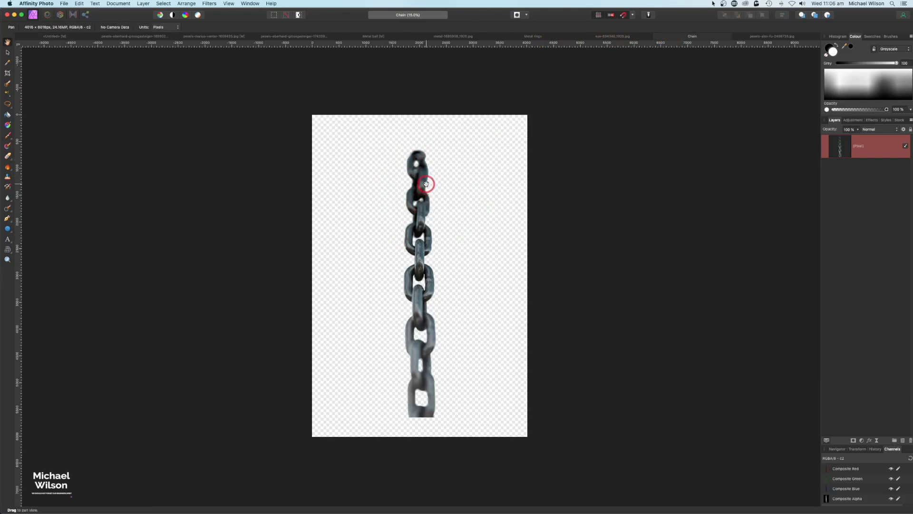
key(super+c)
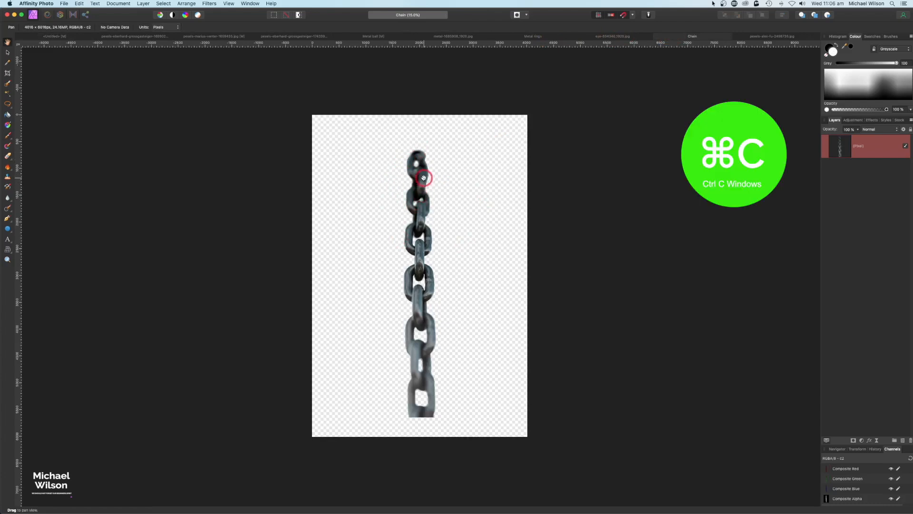
click(55, 36)
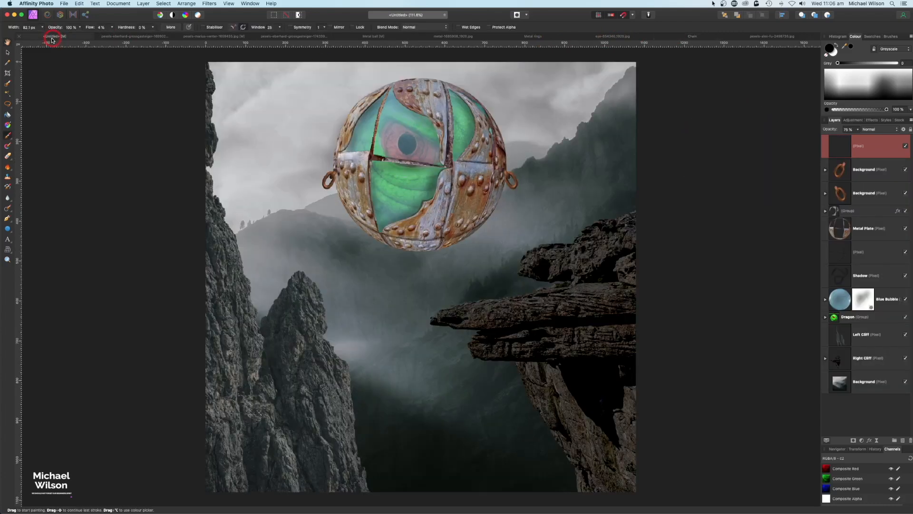
key(super+v)
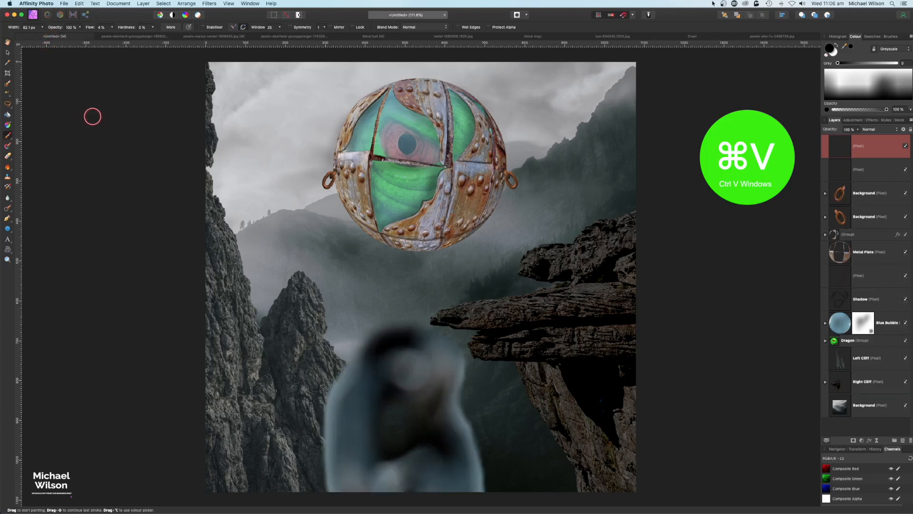
click(860, 145)
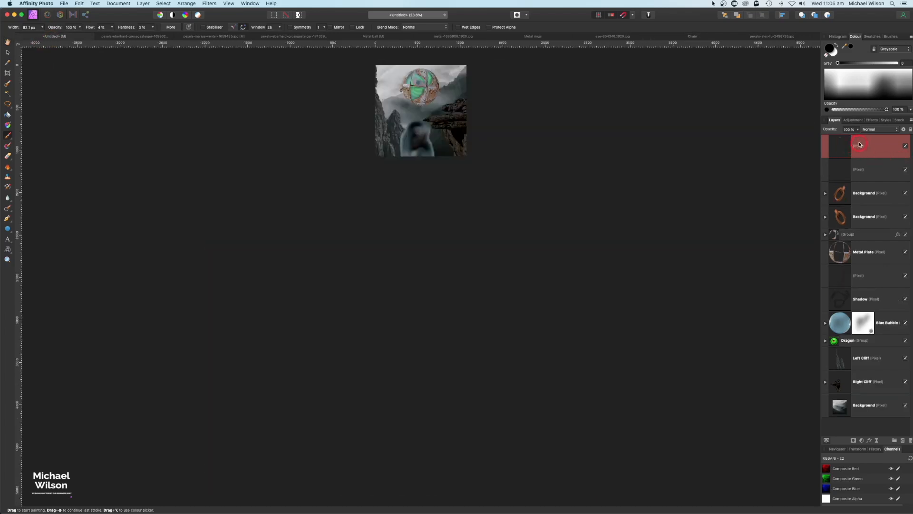
Scale the pasted chain down and position it hanging from the ring on the ball's left side
key(v)
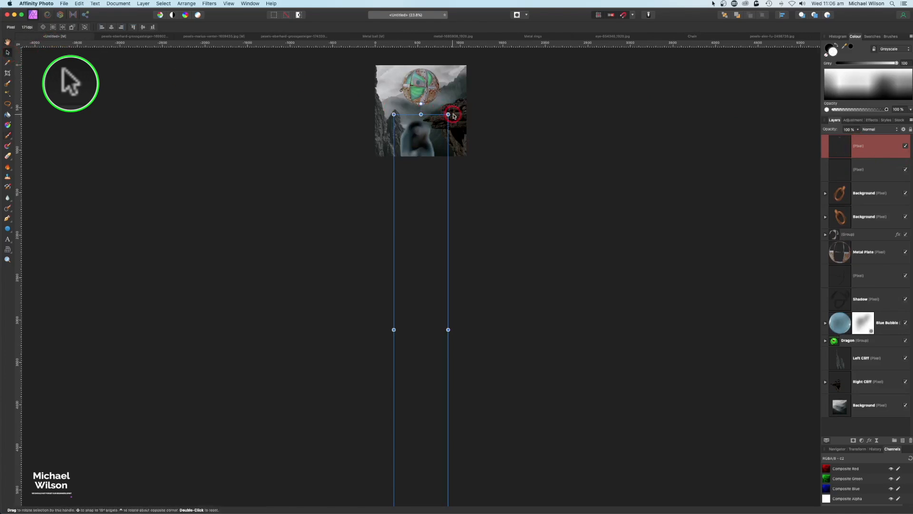
drag(449, 114, 403, 101)
key(super+0)
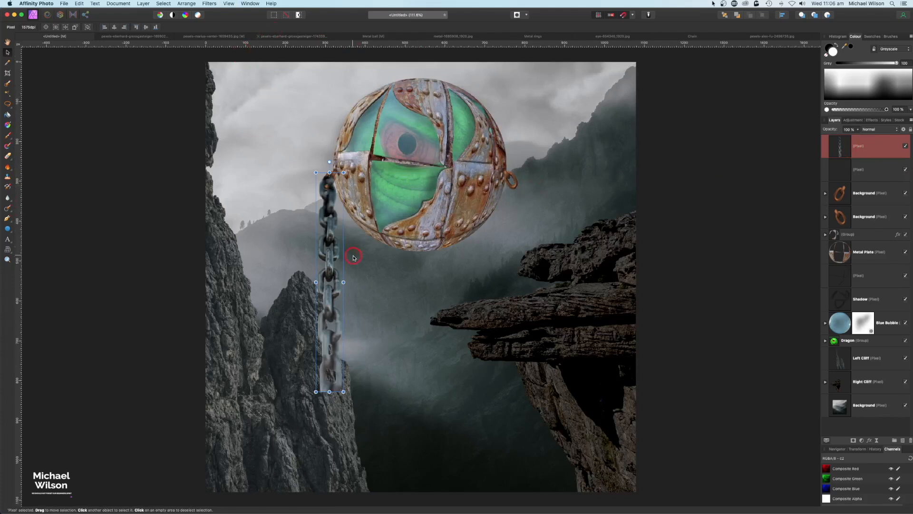
Duplicate the ring's Recolour adjustment and nest the copy inside the chain layer to give it the same rusty colour
click(826, 193)
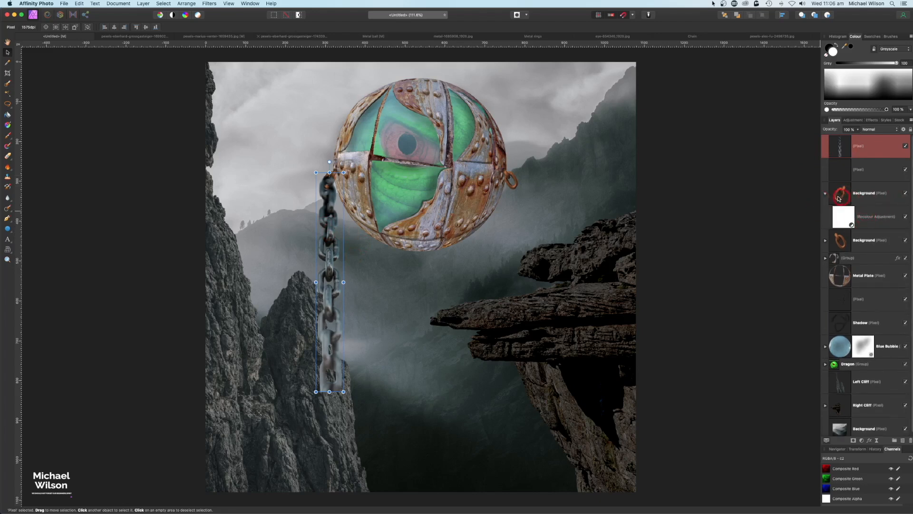
click(843, 224)
key(super+j)
drag(843, 224, 878, 157)
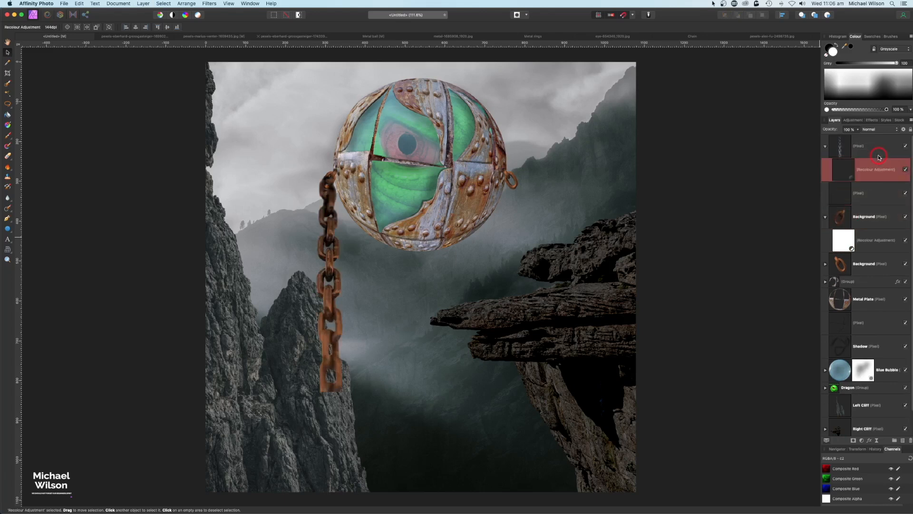
click(825, 146)
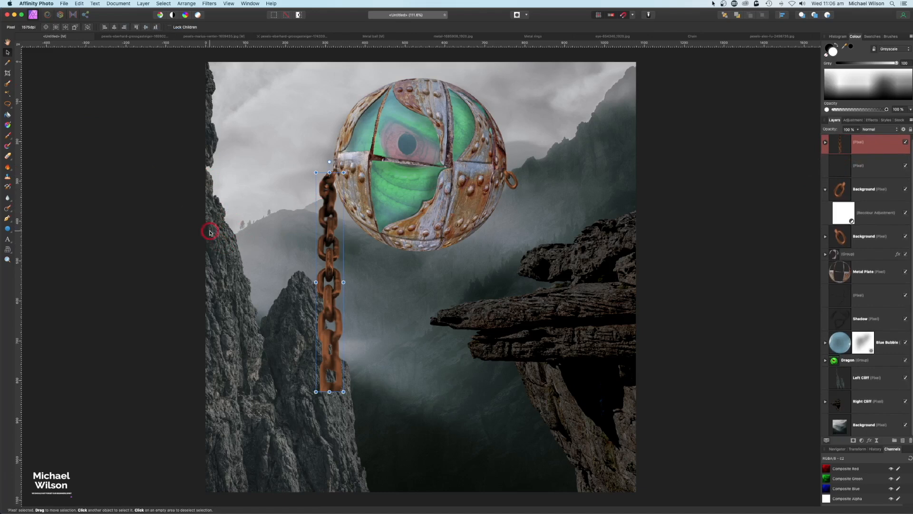
Rename the chain layer Left Chain and move it directly below the Left Cliff layer
double_click(860, 143)
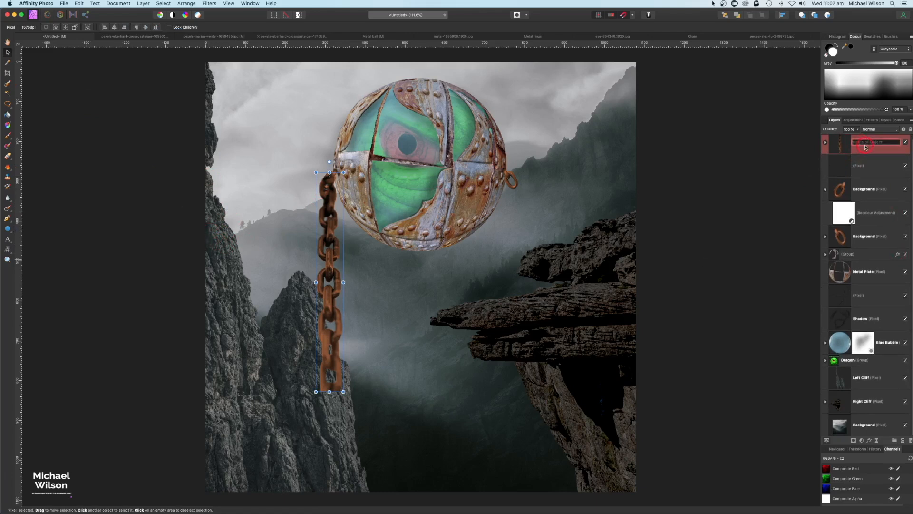
text(Left Chain)
click(815, 154)
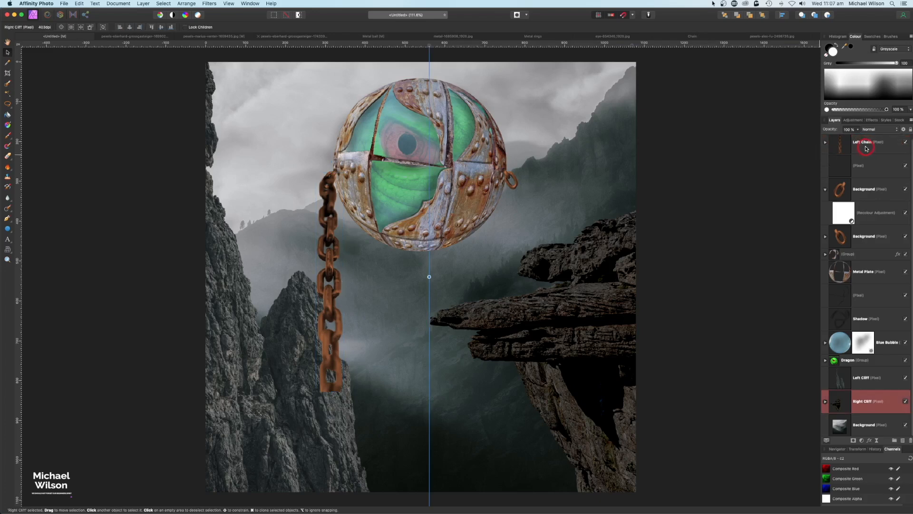
drag(866, 148, 862, 379)
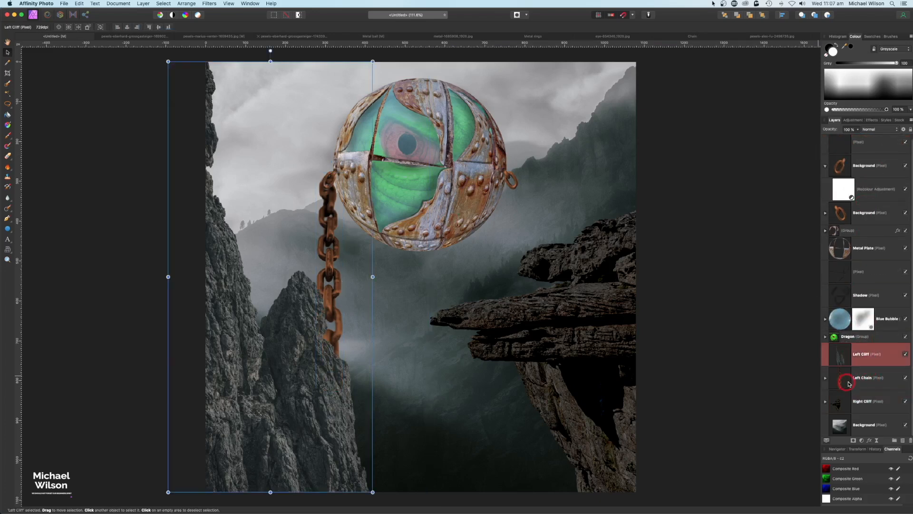
Move and rotate the left chain so it runs diagonally from the ball's left ring to behind the left cliff
click(849, 383)
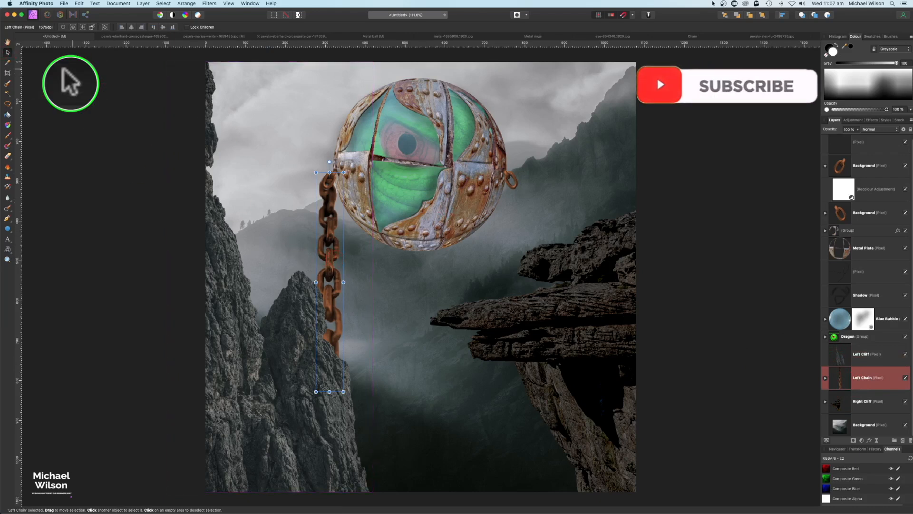
drag(329, 214, 257, 172)
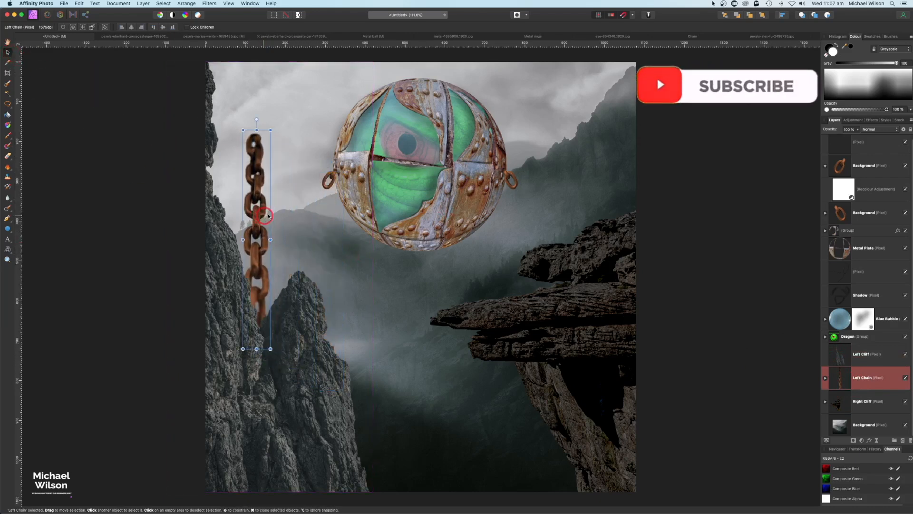
drag(256, 119, 334, 179)
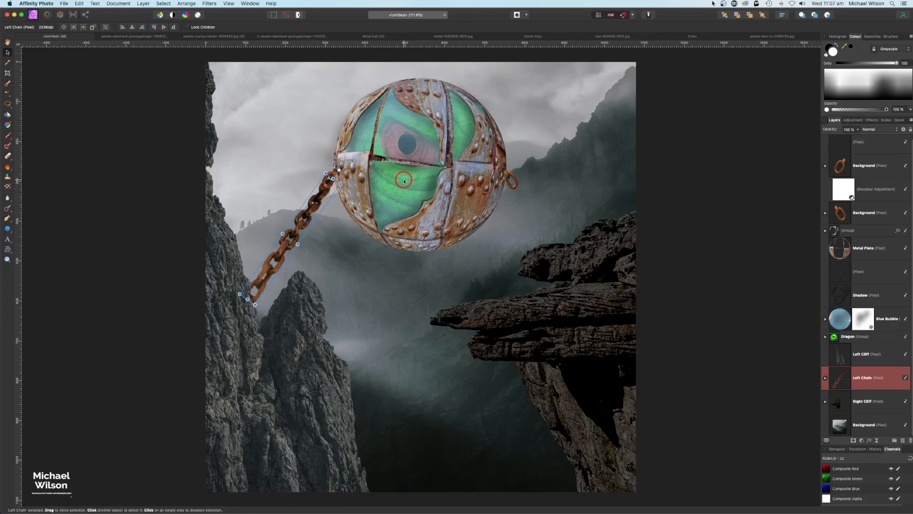
Add a mask to the left ring's layer and set the paint brush's flow to 100%
scroll(403, 180, up, 5)
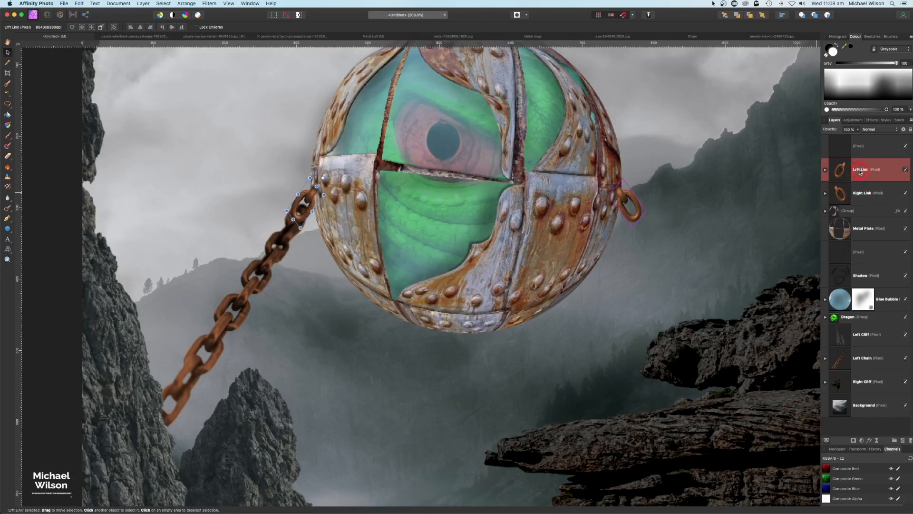
click(854, 440)
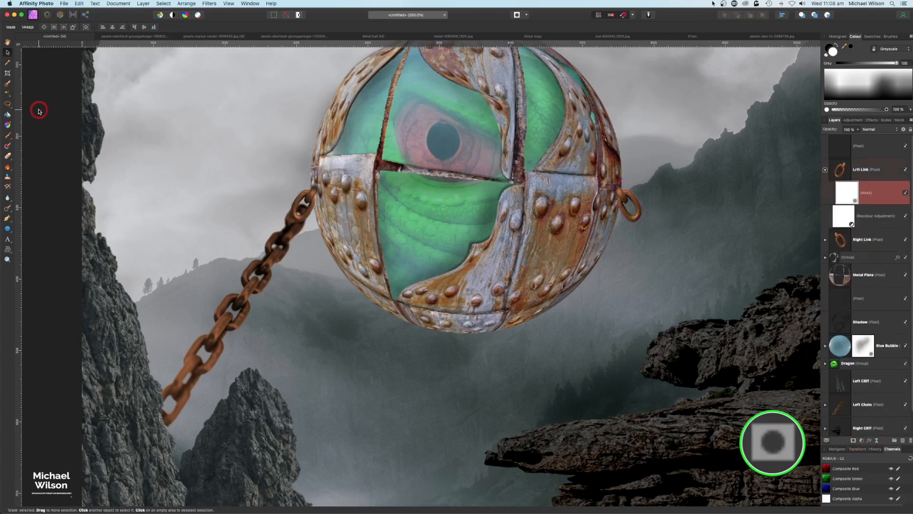
click(7, 135)
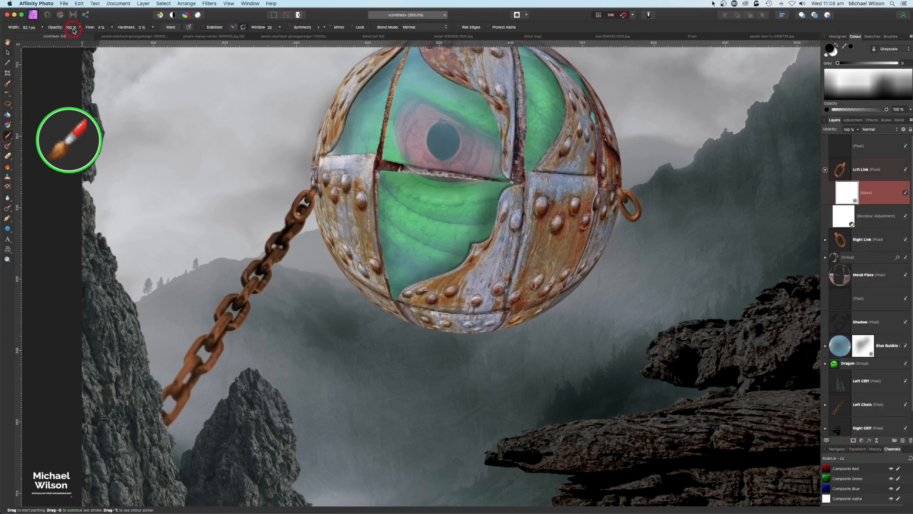
drag(120, 31, 124, 30)
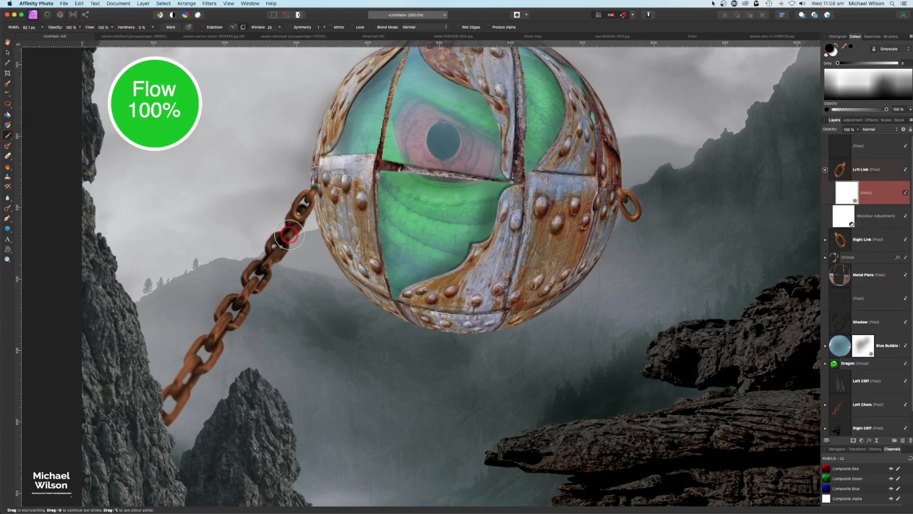
Paint on the left ring's mask with a brush about 7.7 px wide, using black and white to interlock the ring with the chain
key(super+plus)
key(super+plus)
drag(289, 232, 374, 315)
key([)
key([)
key([)
key([)
key([)
key([)
key([)
key([)
key([)
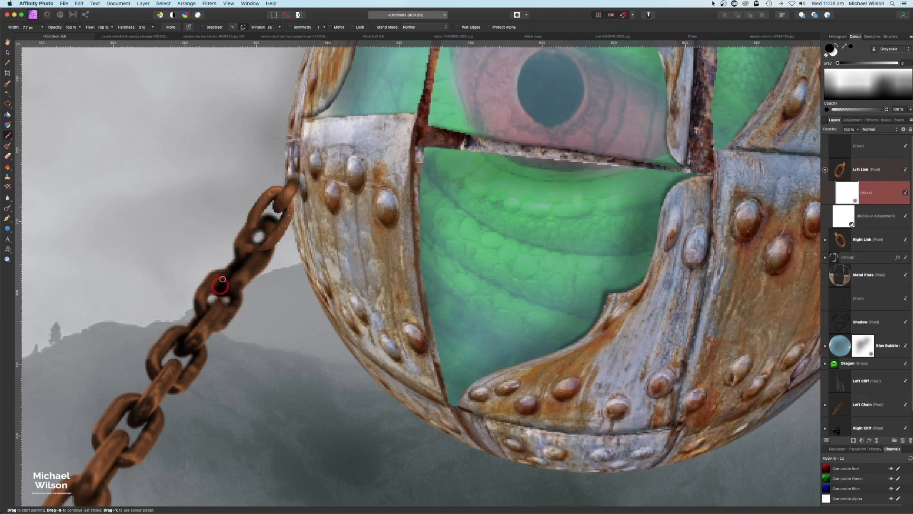
key(x)
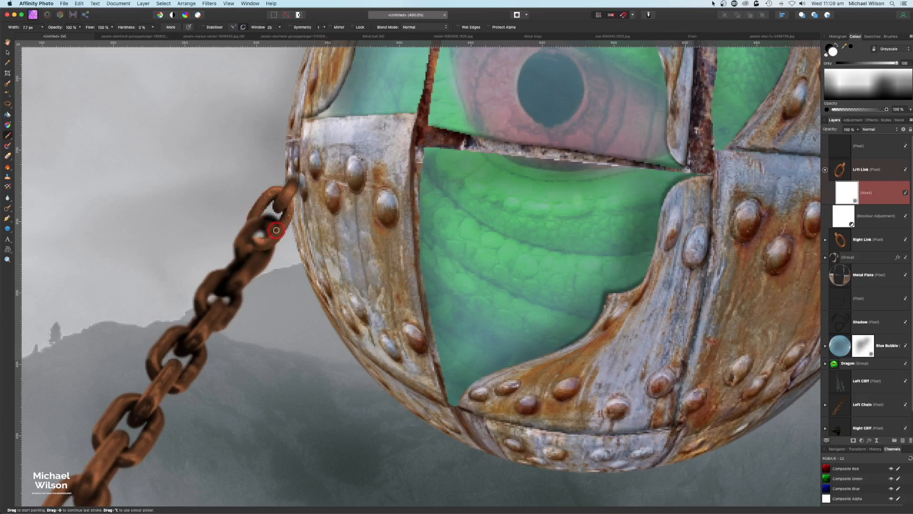
key(super+0)
click(825, 169)
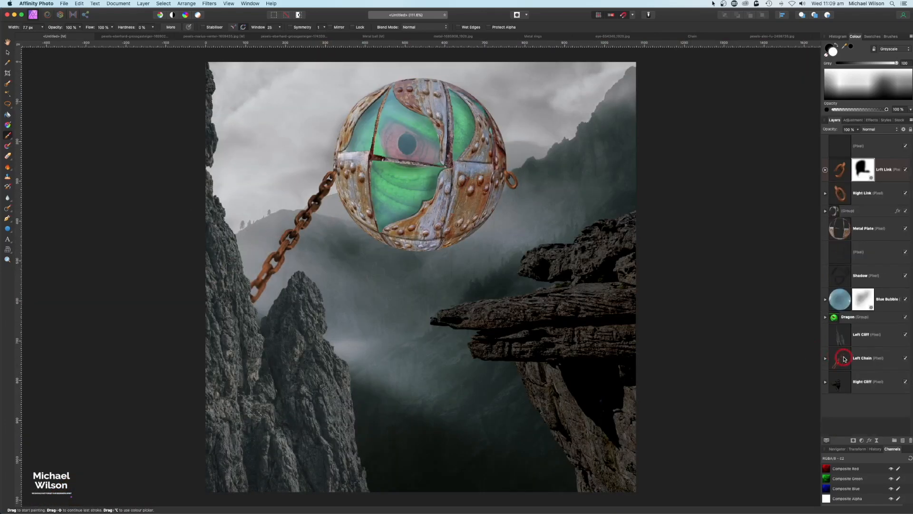
Duplicate the Left Chain layer and move the copy directly below the Right Cliff layer, ready for repositioning
click(844, 358)
key(super+j)
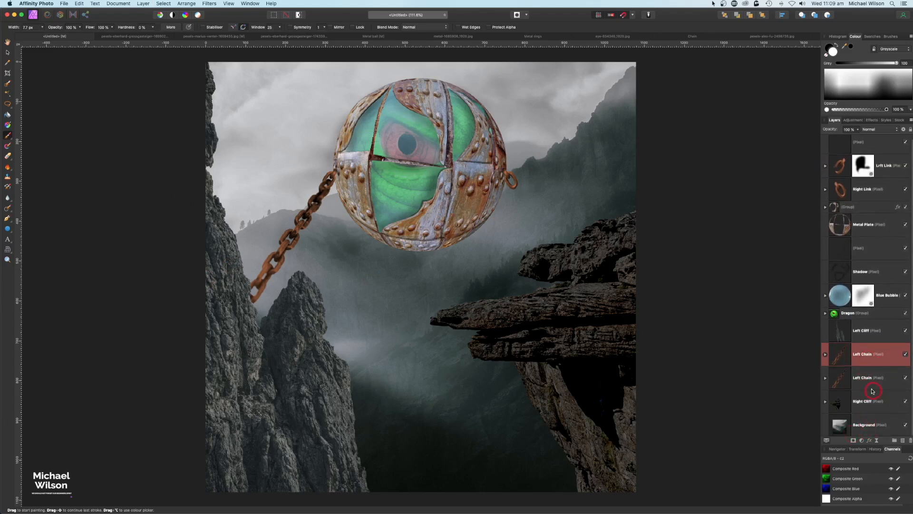
drag(867, 361, 867, 413)
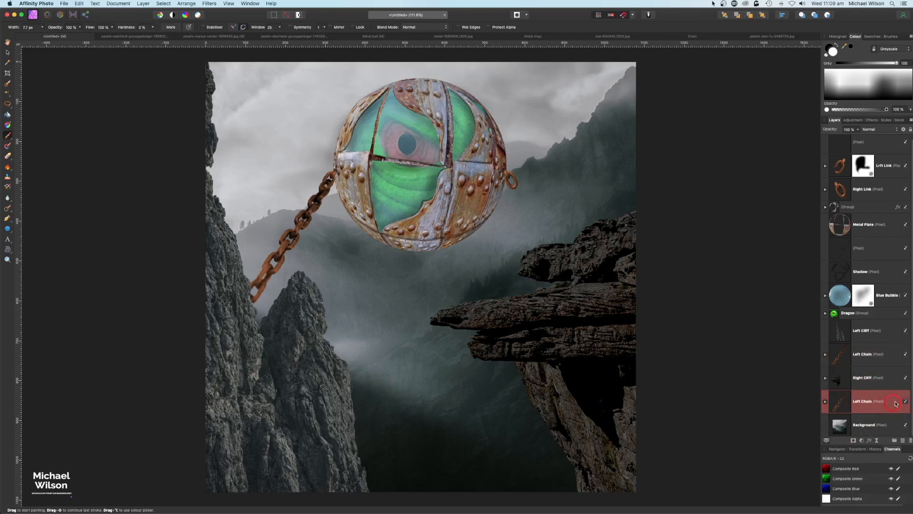
click(9, 53)
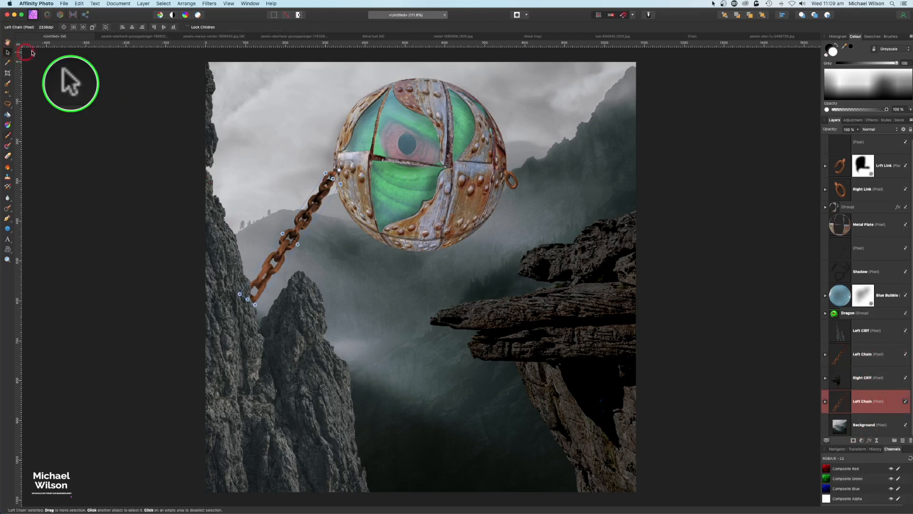
Flip the duplicated chain horizontally and move it so it runs from the ball's right ring down behind the right cliff
click(181, 4)
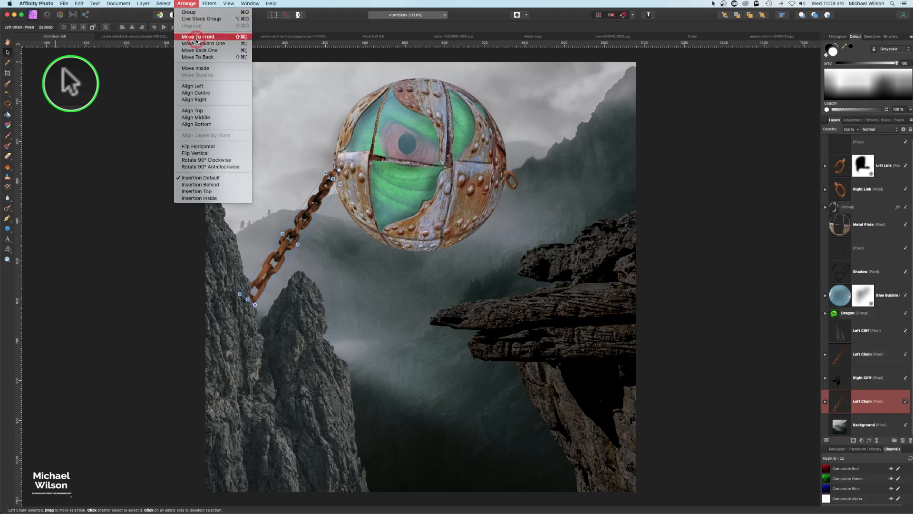
click(196, 147)
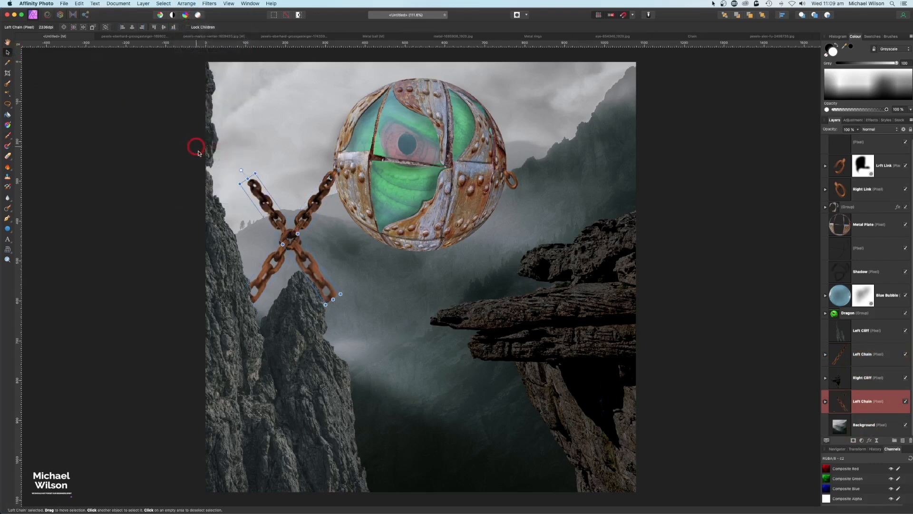
drag(268, 212, 530, 212)
Add a mask to the Right Link layer and select that mask for painting
key(super+plus)
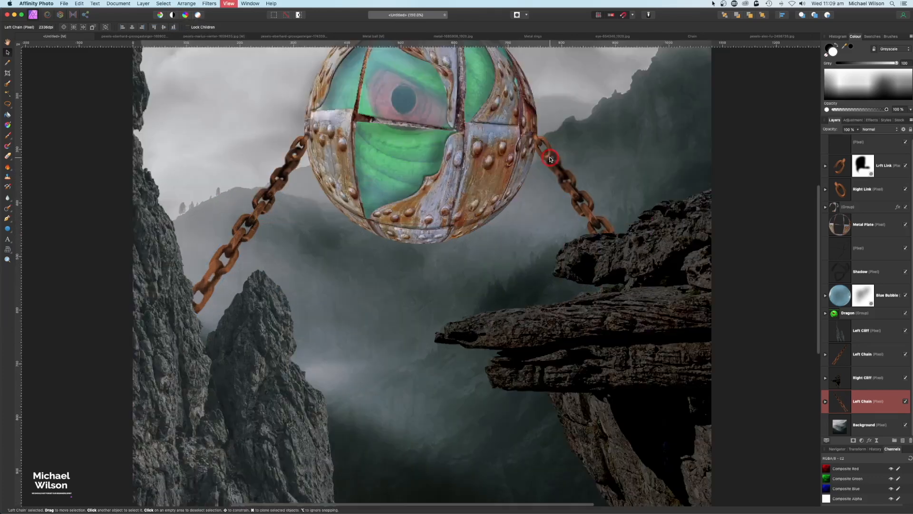
key(super+plus)
scroll(547, 157, up, 4)
scroll(547, 157, right, 3)
click(877, 152)
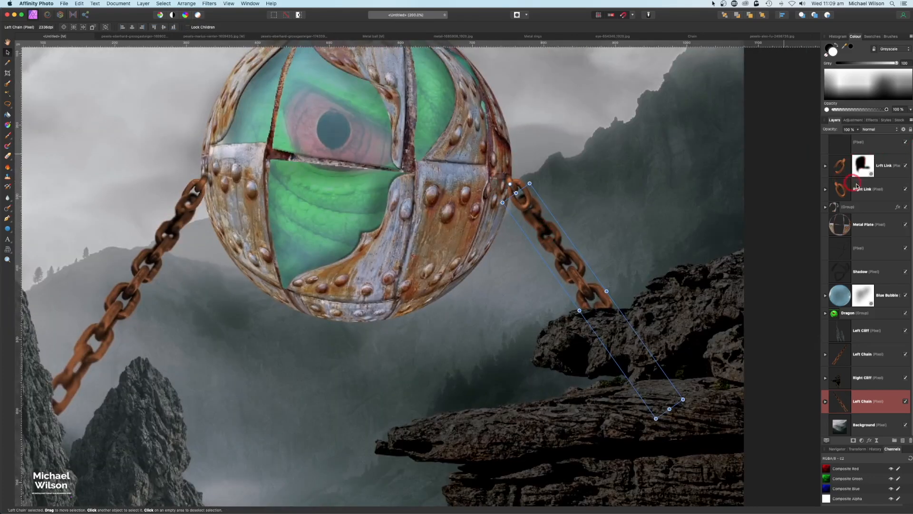
click(841, 190)
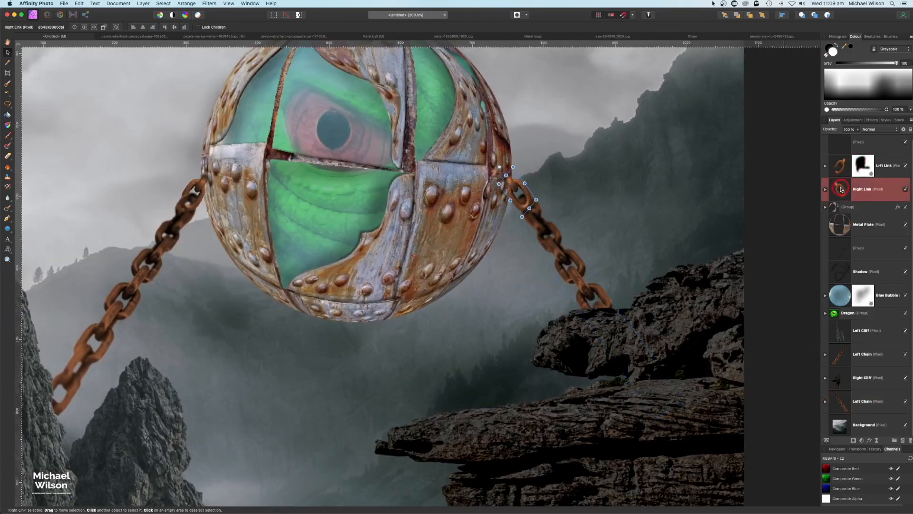
click(854, 441)
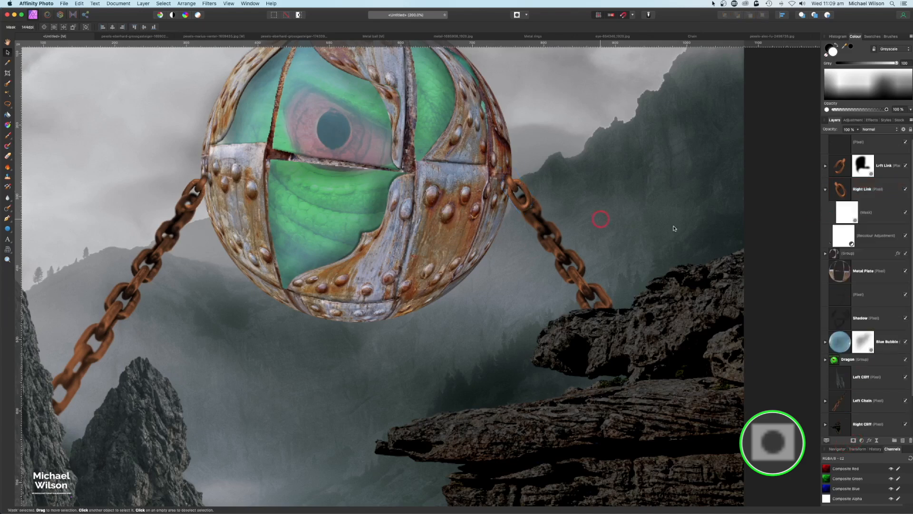
click(849, 212)
Paint on the Right Link mask with a 7.7 px brush at 100% flow, using black and white to interlock the ring with the chain
click(6, 139)
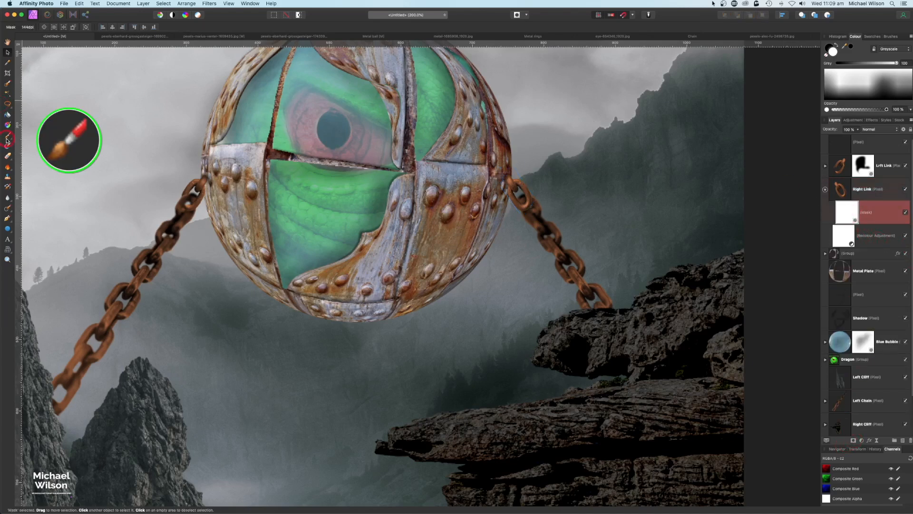
click(8, 137)
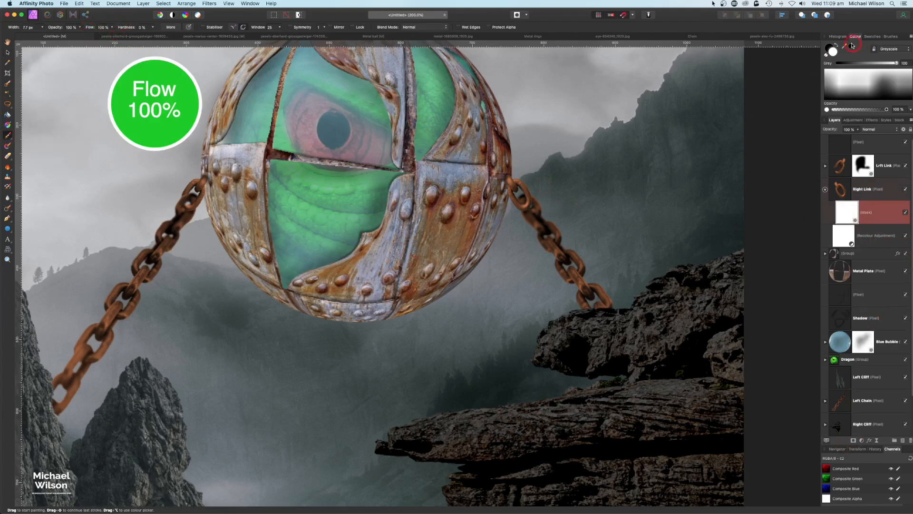
click(835, 46)
click(836, 46)
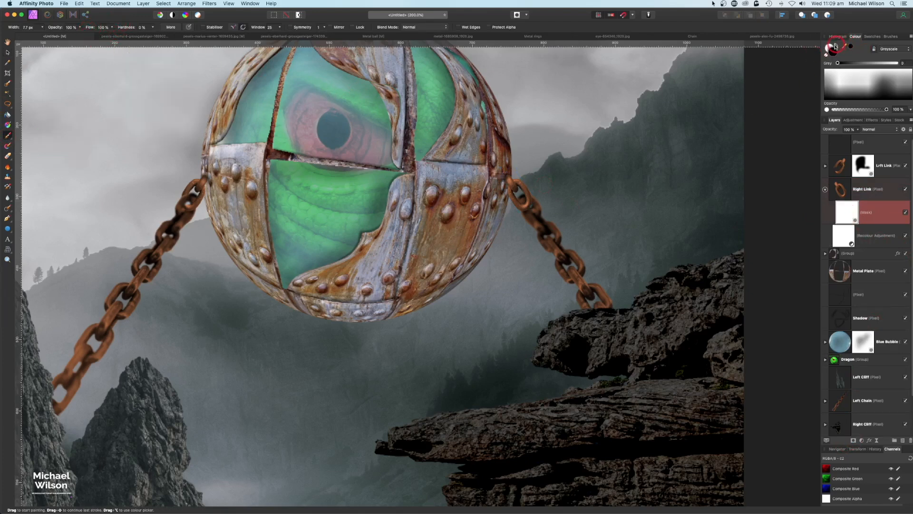
scroll(449, 226, up, 3)
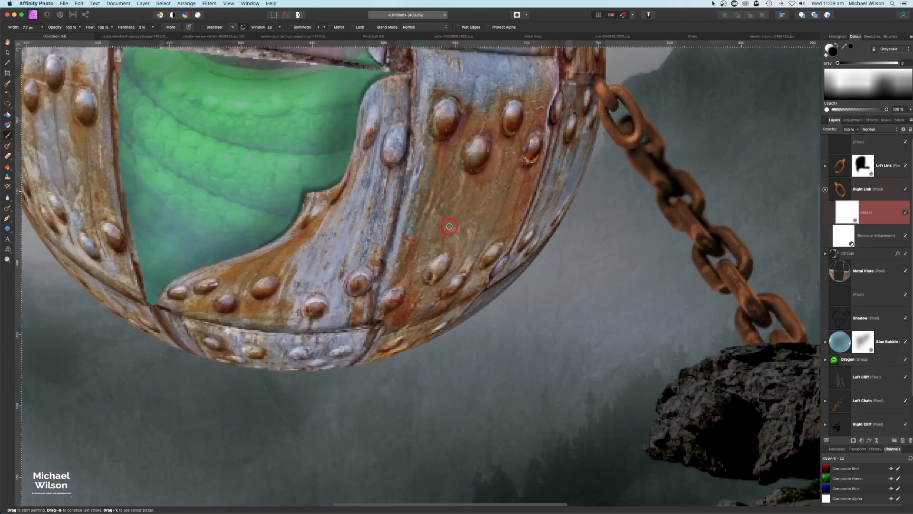
scroll(568, 176, up, 3)
mouse_move(545, 199)
mouse_down()
mouse_move(551, 183)
mouse_move(537, 188)
mouse_move(556, 193)
mouse_up()
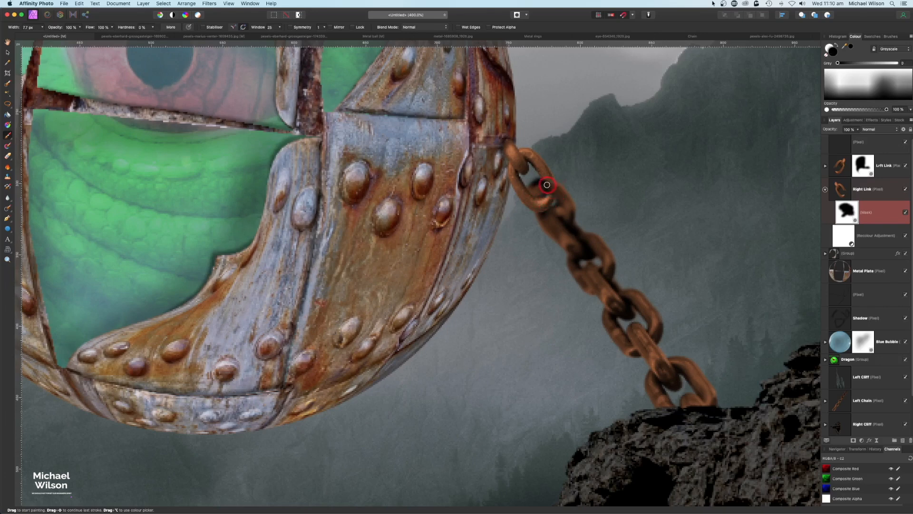
drag(545, 180, 564, 196)
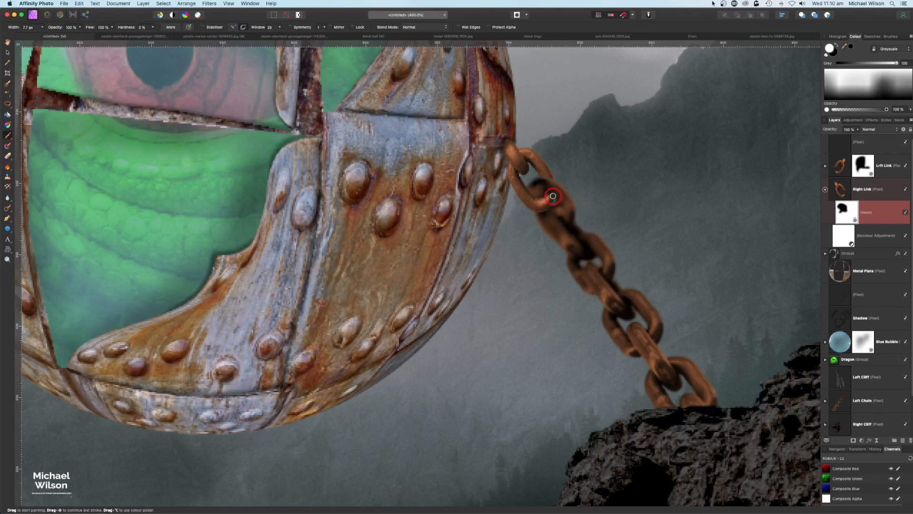
drag(549, 195, 565, 219)
drag(581, 259, 578, 258)
Create a new pixel layer directly above the ring-shaped group below Right Link and name it "Metal ball Shadow"
key(super+0)
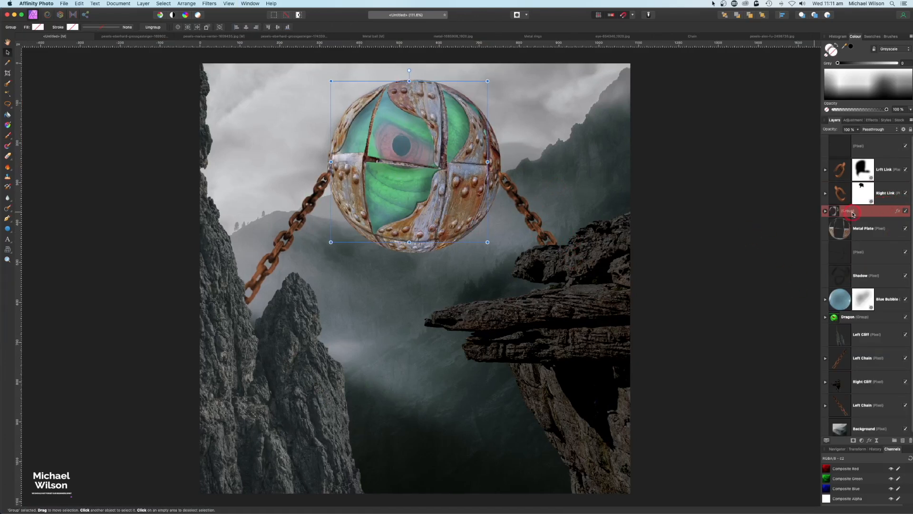
click(903, 439)
click(844, 224)
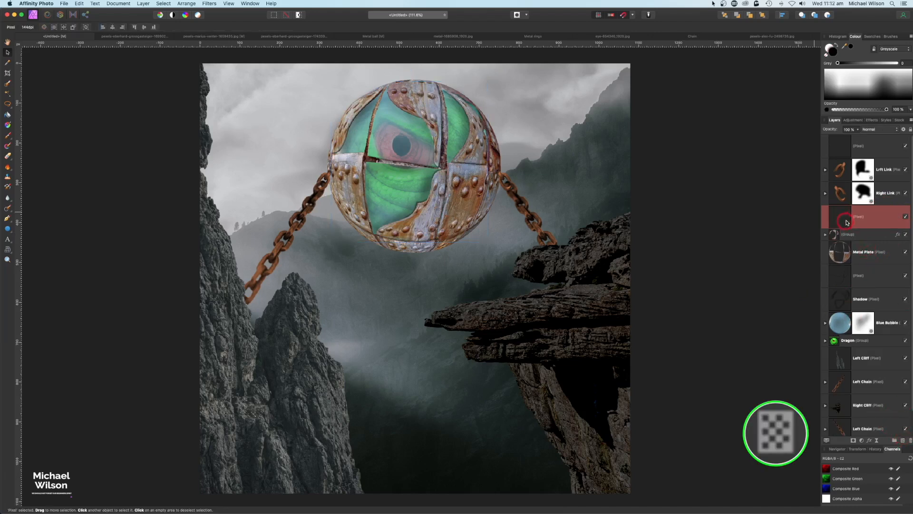
double_click(860, 218)
text(Metal ball S)
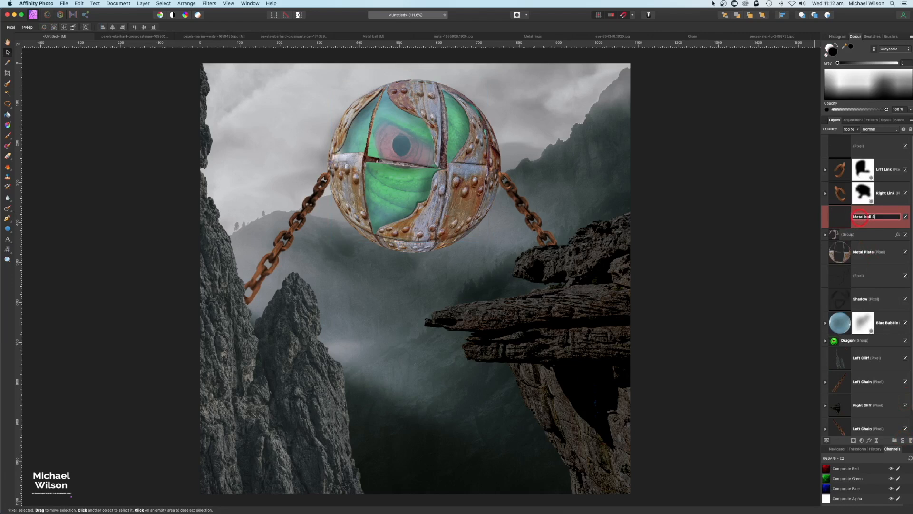
text(hadow)
key(Return)
Shade the lower right side of the metal ball with a large, soft black brush at 5% flow
click(9, 137)
drag(94, 30, 82, 29)
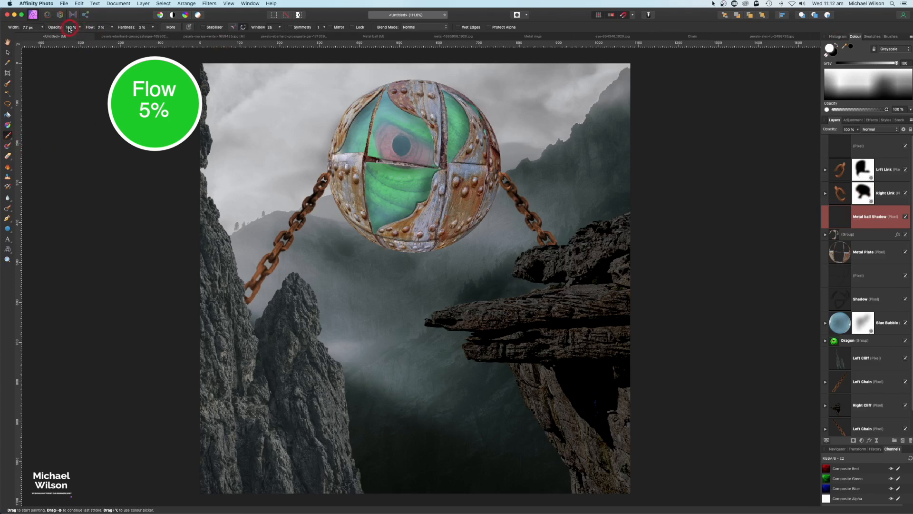
click(836, 45)
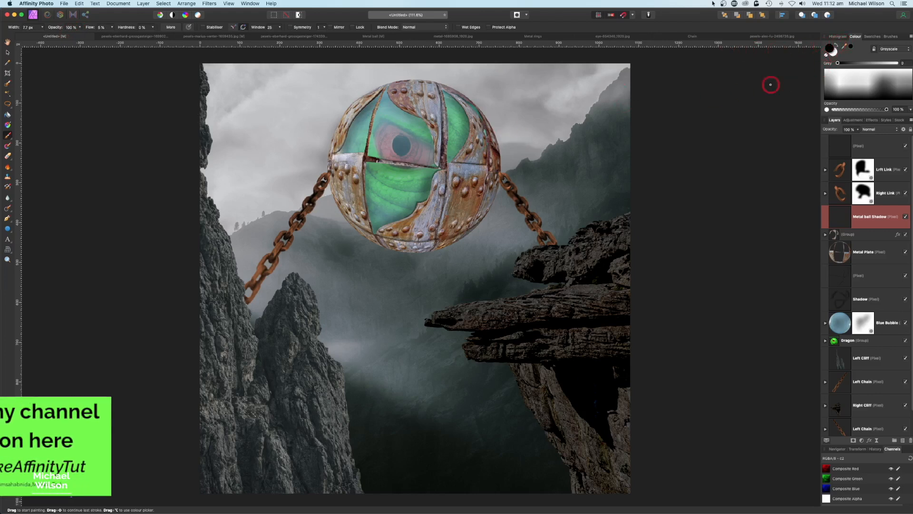
key(bracketright)
key(bracketright)
key(bracketright)
key(bracketright)
key(bracketright)
key(bracketright)
key(bracketright)
key(bracketright)
key(bracketright)
key(bracketright)
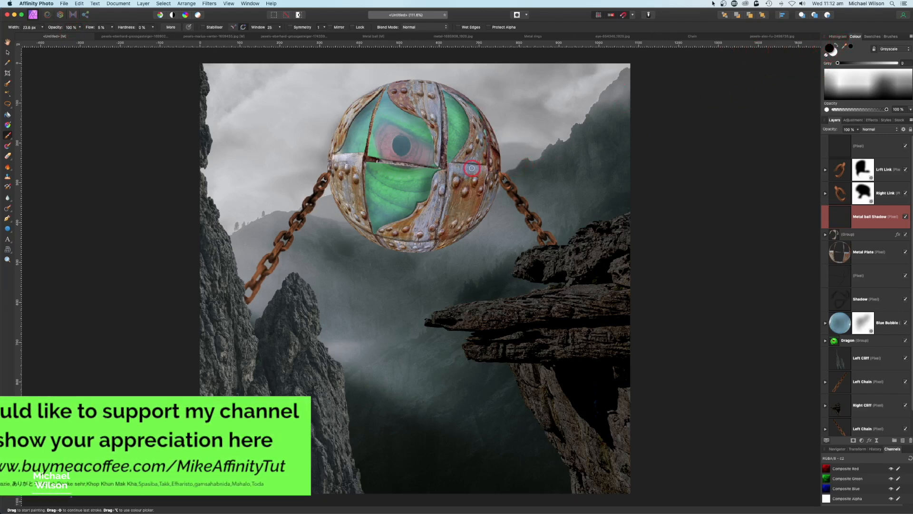
key(bracketright)
key(bracketright)
key(bracketright)
key(bracketright)
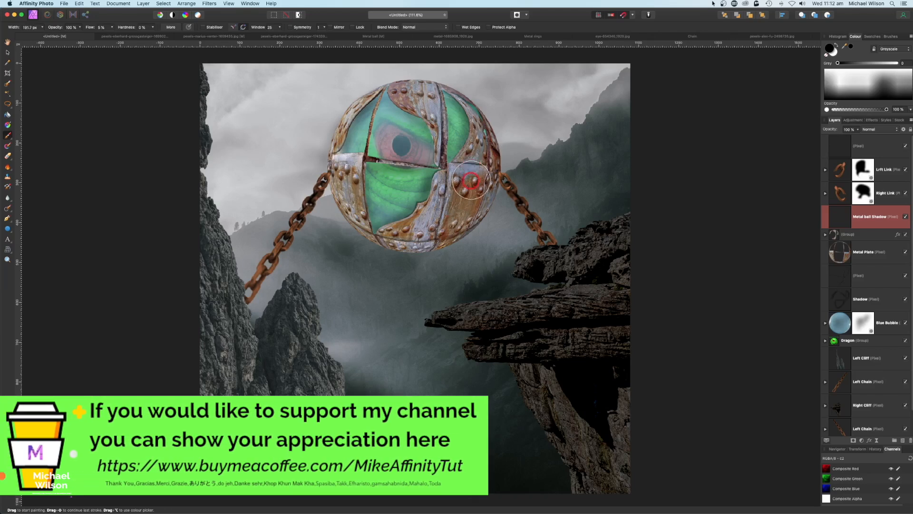
mouse_move(453, 219)
mouse_down()
mouse_move(481, 166)
mouse_move(489, 189)
mouse_move(456, 224)
mouse_move(429, 238)
mouse_move(440, 200)
mouse_move(418, 231)
mouse_move(399, 237)
mouse_move(432, 226)
mouse_move(482, 160)
mouse_up()
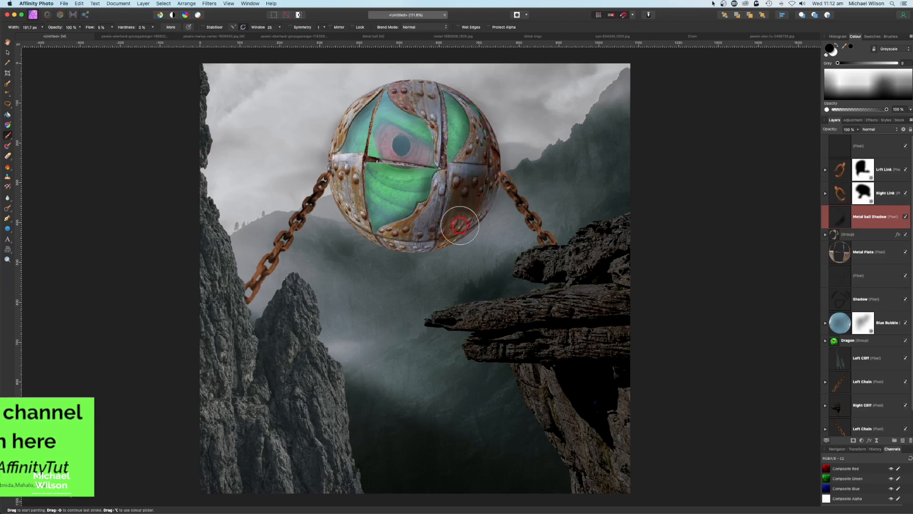
Reduce the brush to about 85 px and deepen the black shading along the ball's right edge
key(bracketleft)
key(bracketleft)
key(bracketleft)
key(bracketleft)
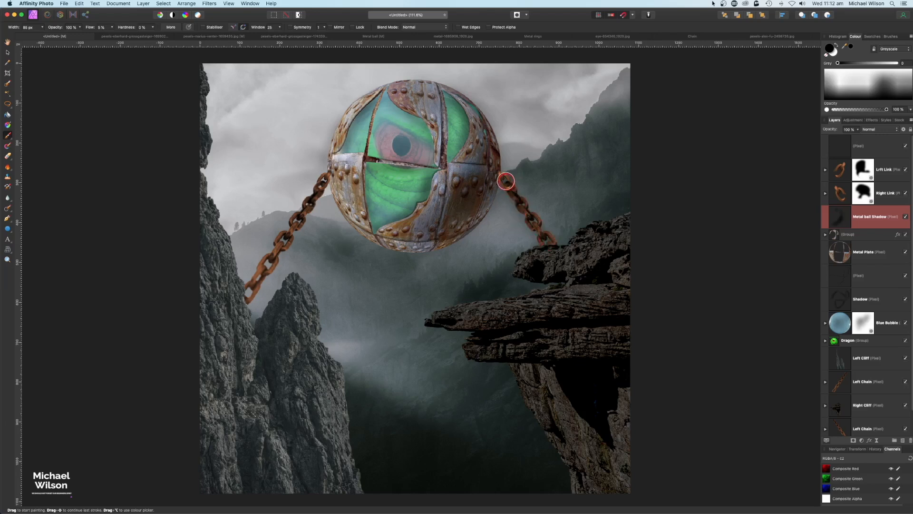
mouse_move(490, 182)
mouse_down()
mouse_move(474, 212)
mouse_move(445, 233)
mouse_move(450, 173)
mouse_move(430, 224)
mouse_move(432, 215)
mouse_move(418, 232)
mouse_move(381, 236)
mouse_move(419, 233)
mouse_move(474, 166)
mouse_move(478, 136)
mouse_move(467, 109)
mouse_move(433, 86)
mouse_move(427, 121)
mouse_move(432, 100)
mouse_move(442, 209)
mouse_move(494, 148)
mouse_up()
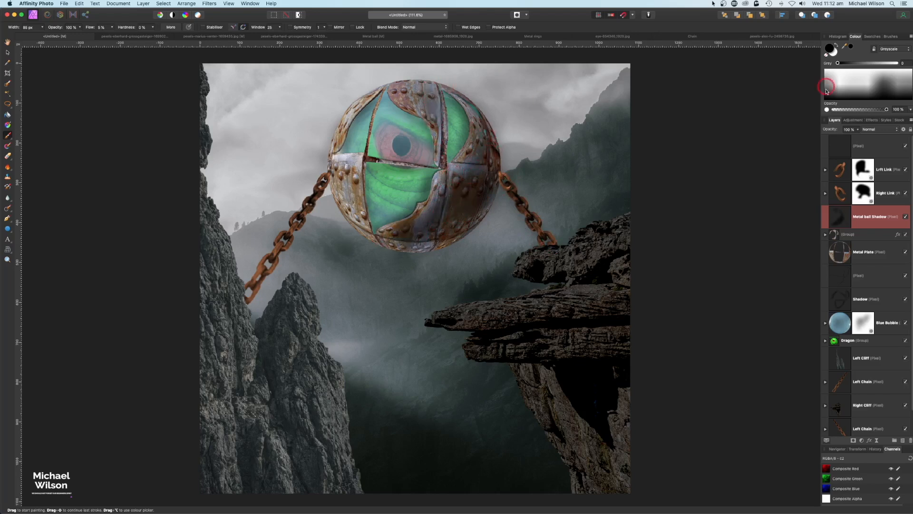
Switch to white and brush soft highlights over the ball's left side and along the left chain
click(835, 48)
click(834, 50)
mouse_move(368, 181)
mouse_down()
mouse_move(354, 166)
mouse_move(337, 170)
mouse_move(343, 212)
mouse_move(339, 132)
mouse_move(376, 93)
mouse_move(365, 219)
mouse_up()
drag(320, 187, 251, 298)
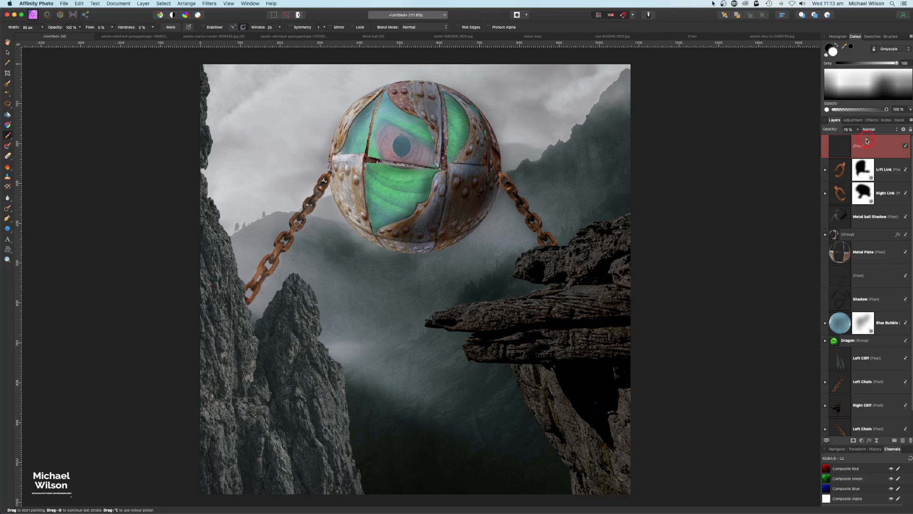
Add an orange Lens Filter adjustment above the topmost pixel layer with its optical density at 65%
click(863, 441)
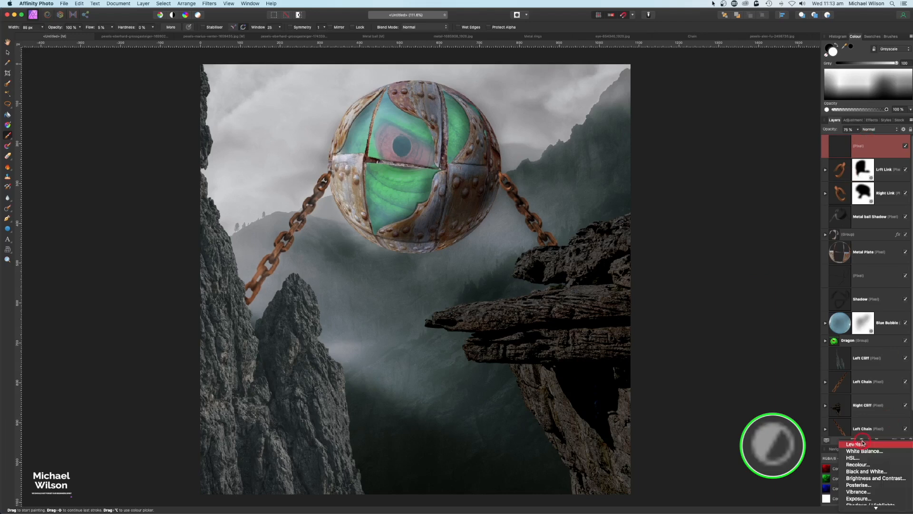
mouse_move(876, 508)
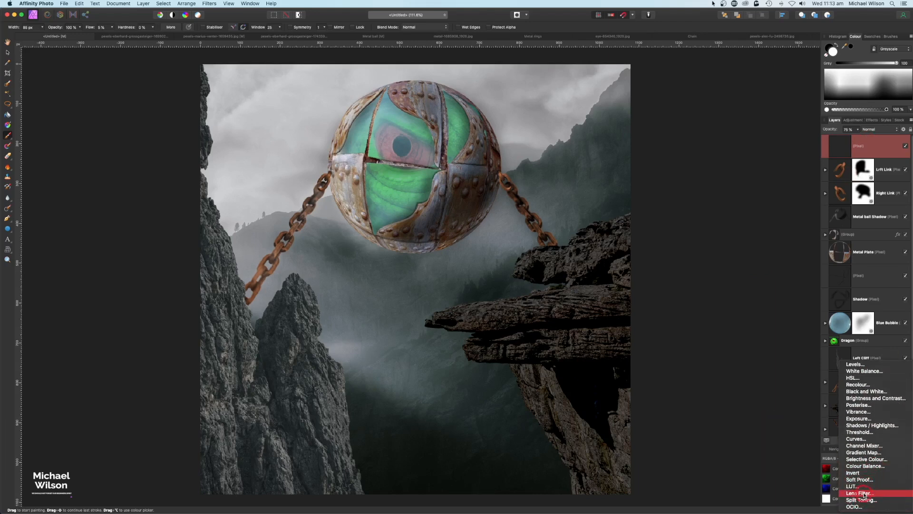
click(865, 494)
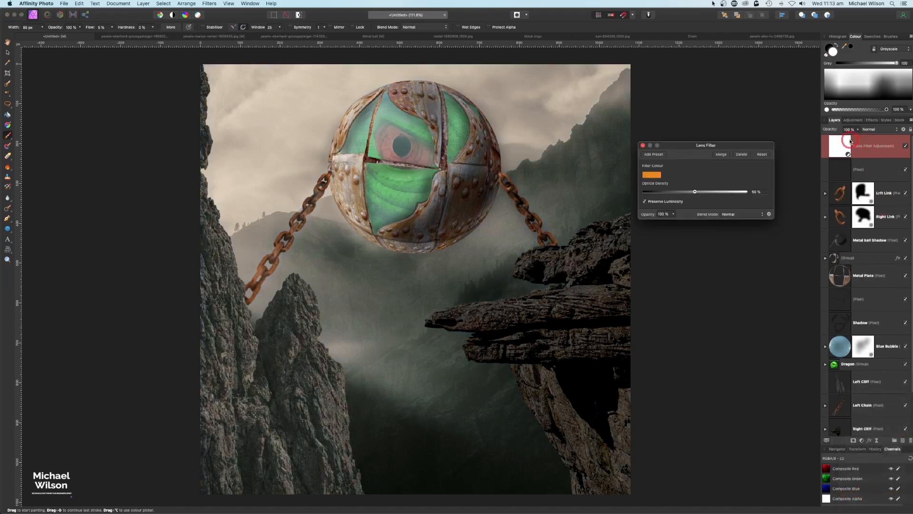
drag(726, 145, 734, 120)
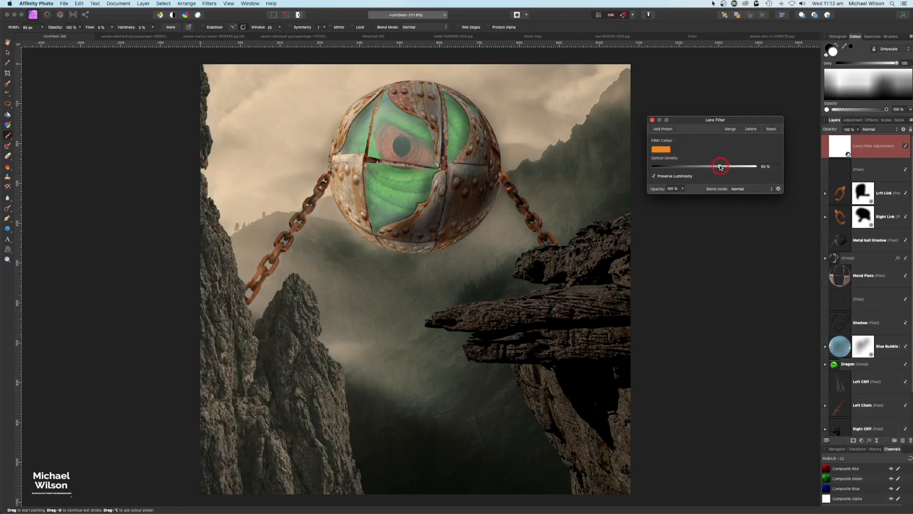
key(Return)
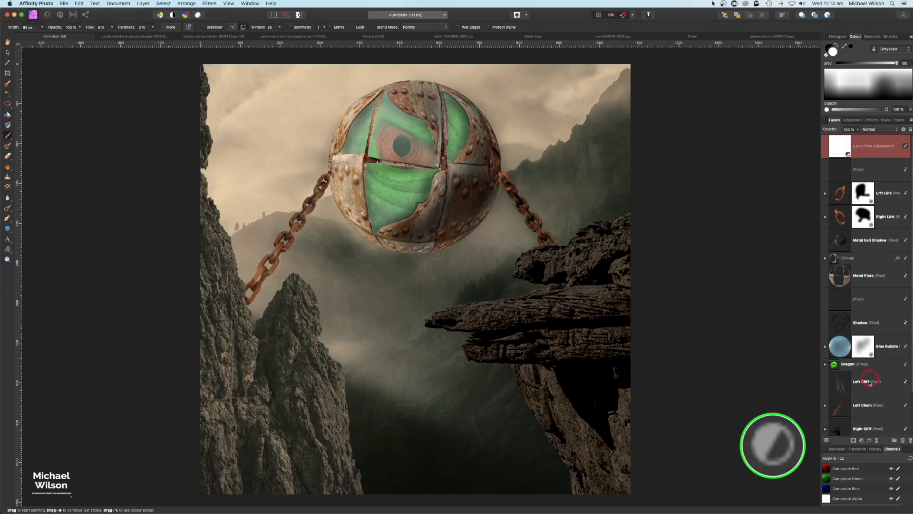
Add a Split Toning adjustment with blue shadows at a hue of about 239° and 40% saturation, plus warm highlights
click(862, 443)
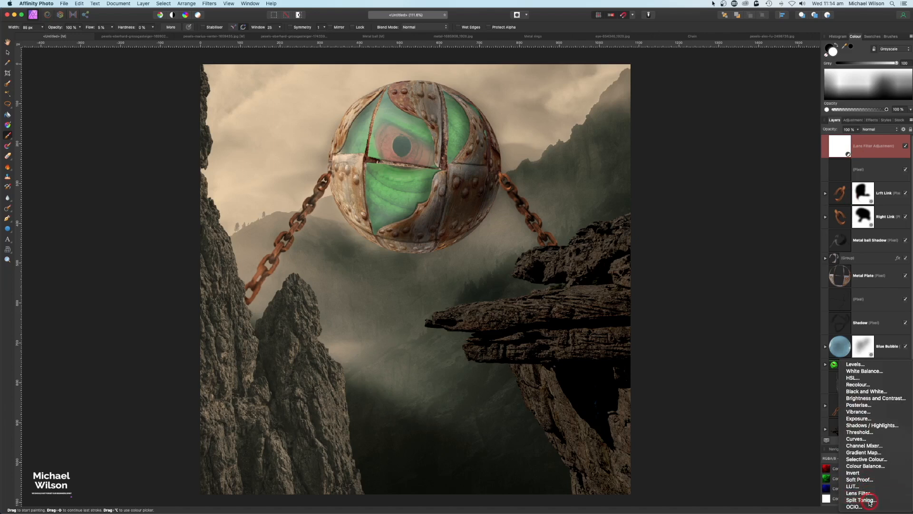
click(861, 500)
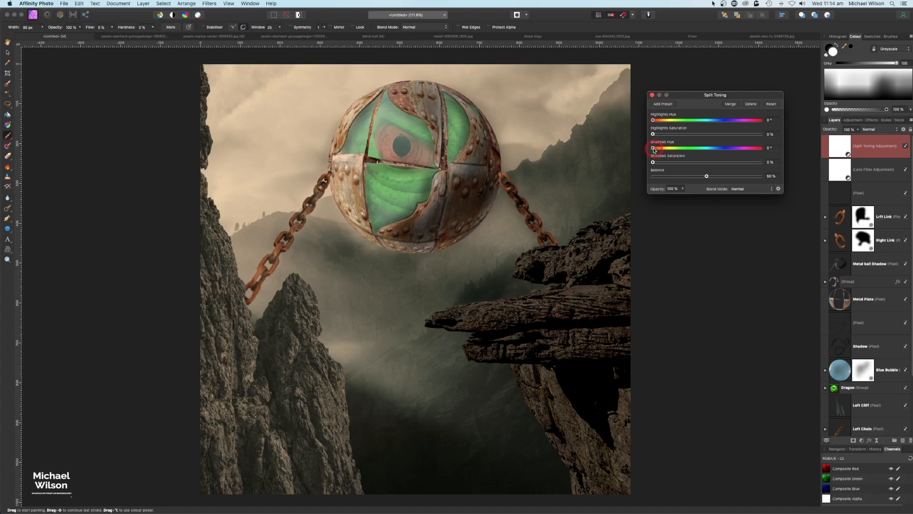
drag(654, 151, 725, 154)
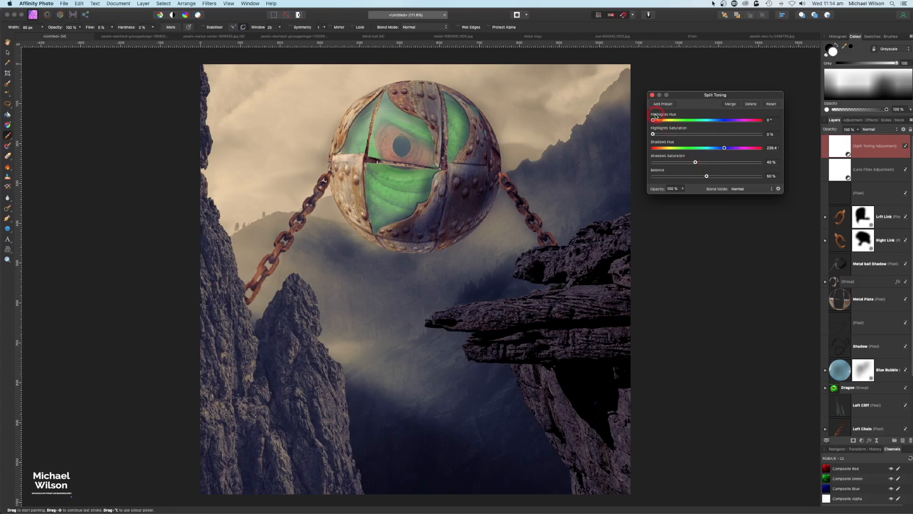
drag(653, 122, 660, 122)
click(652, 95)
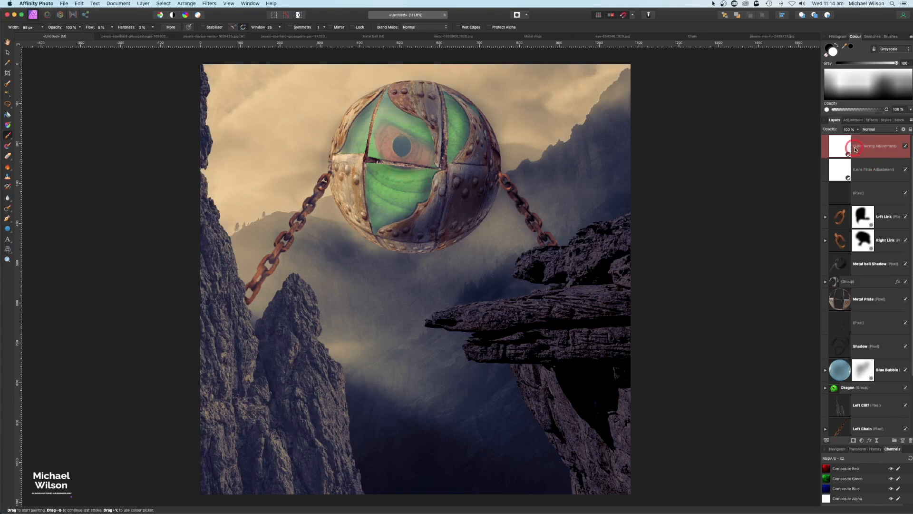
Add a live Clarity filter, move it to the top of the layer stack and set its strength to 100%
click(878, 441)
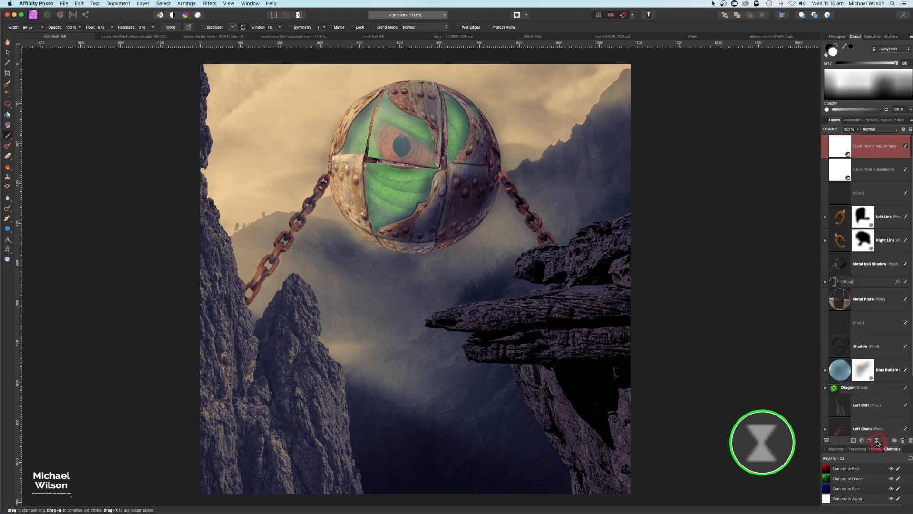
mouse_move(878, 507)
click(875, 485)
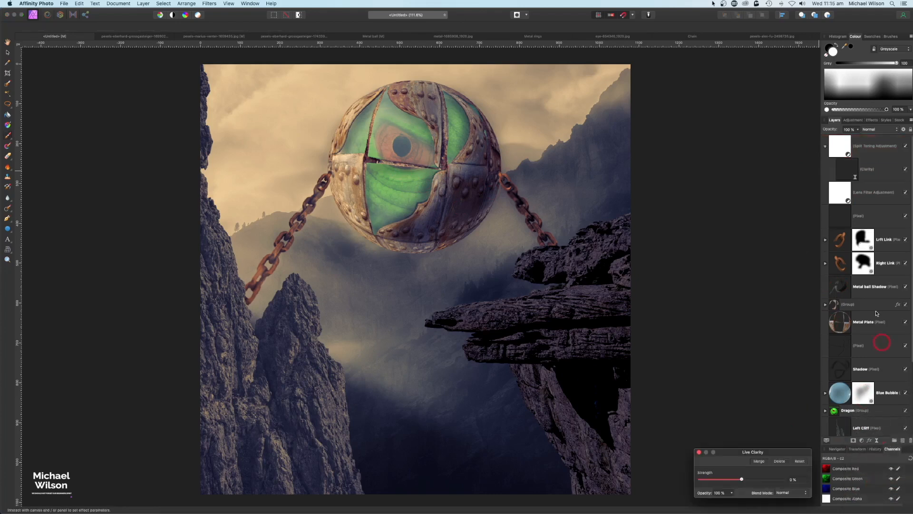
click(850, 171)
drag(850, 171, 819, 136)
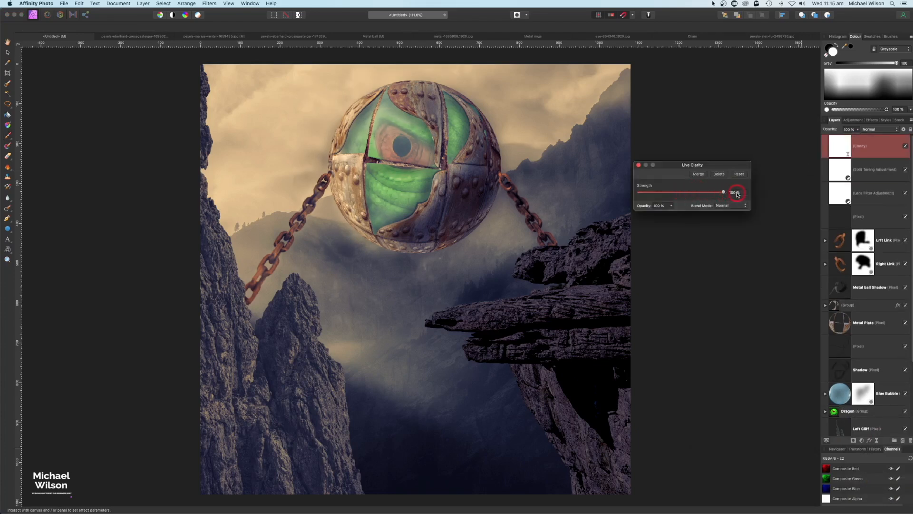
Invert the Clarity filter's mask to black and paint the clarity back over the metal ball with a large white brush
click(845, 150)
key(super+i)
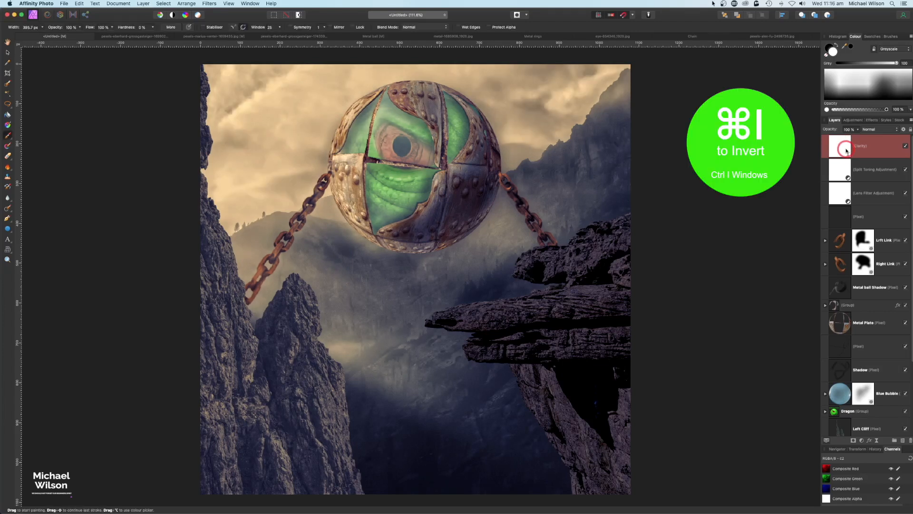
key(super+i)
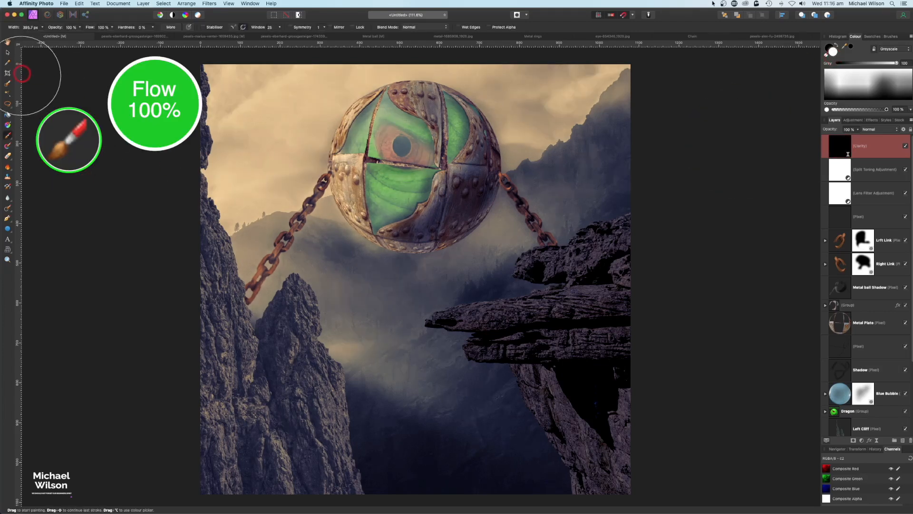
key(bracketright)
mouse_move(398, 168)
mouse_down()
mouse_move(429, 150)
mouse_move(385, 158)
mouse_move(437, 127)
mouse_move(379, 149)
mouse_move(393, 192)
mouse_move(425, 200)
mouse_move(457, 179)
mouse_move(458, 187)
mouse_move(397, 201)
mouse_move(373, 182)
mouse_move(440, 191)
mouse_move(461, 172)
mouse_move(433, 131)
mouse_move(368, 150)
mouse_move(388, 185)
mouse_move(446, 164)
mouse_move(454, 150)
mouse_move(469, 171)
mouse_move(421, 202)
mouse_move(410, 150)
mouse_move(374, 169)
mouse_move(401, 147)
mouse_move(392, 185)
mouse_move(433, 154)
mouse_up()
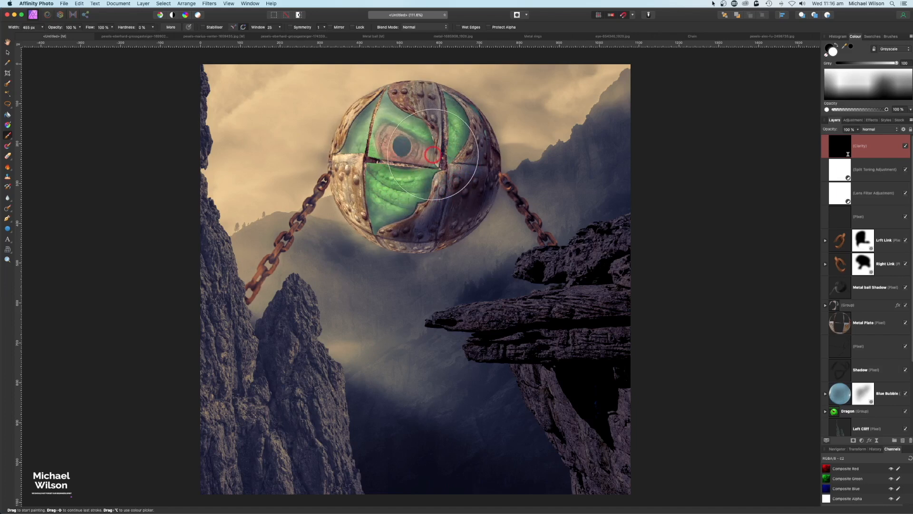
Reduce the brush size and paint the clarity back along both chains and down the ball's right side
key(bracketleft)
key(bracketleft)
key(bracketleft)
key(bracketleft)
key(bracketleft)
mouse_move(497, 175)
mouse_down()
mouse_move(549, 244)
mouse_move(515, 193)
mouse_move(527, 238)
mouse_up()
mouse_move(328, 191)
mouse_down()
mouse_move(262, 277)
mouse_move(333, 170)
mouse_move(251, 291)
mouse_up()
mouse_move(488, 133)
mouse_down()
mouse_move(426, 160)
mouse_move(485, 229)
mouse_up()
Add a Curves adjustment above the Clarity filter and pull the midtones slightly down to darken the image
click(862, 442)
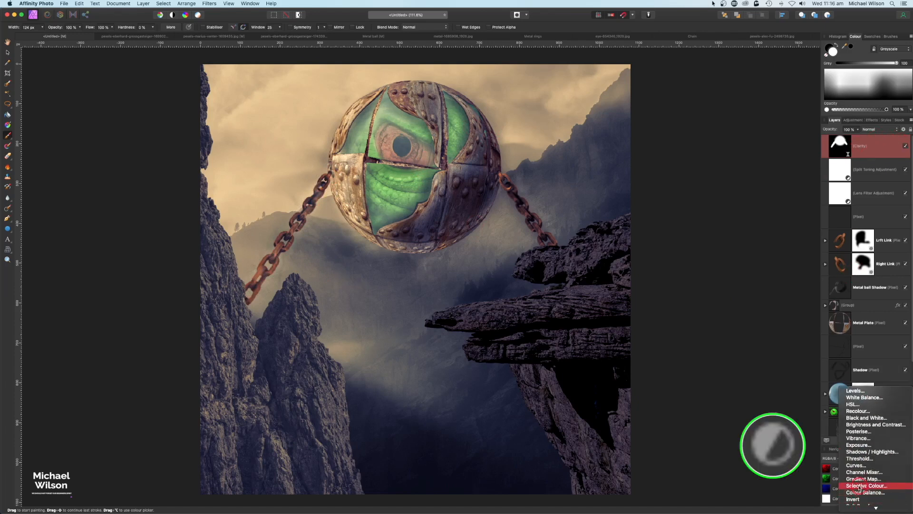
click(858, 466)
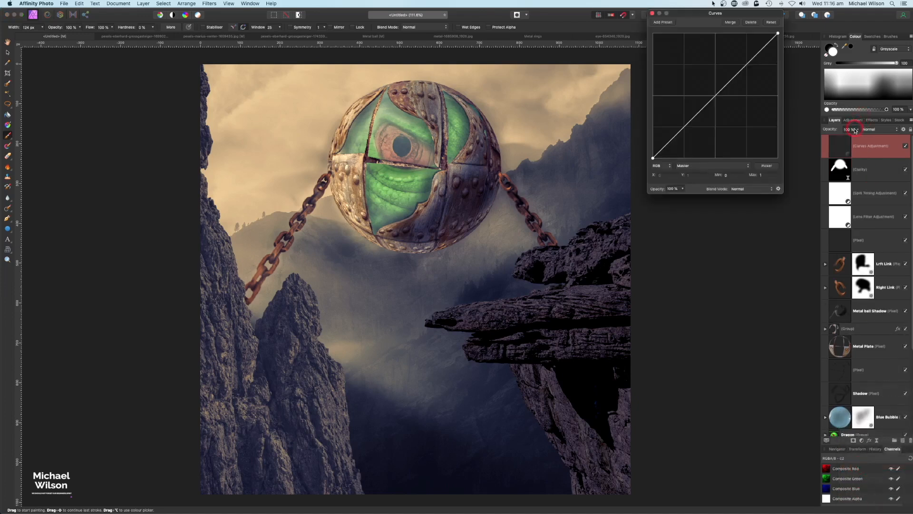
drag(718, 97, 722, 100)
click(652, 14)
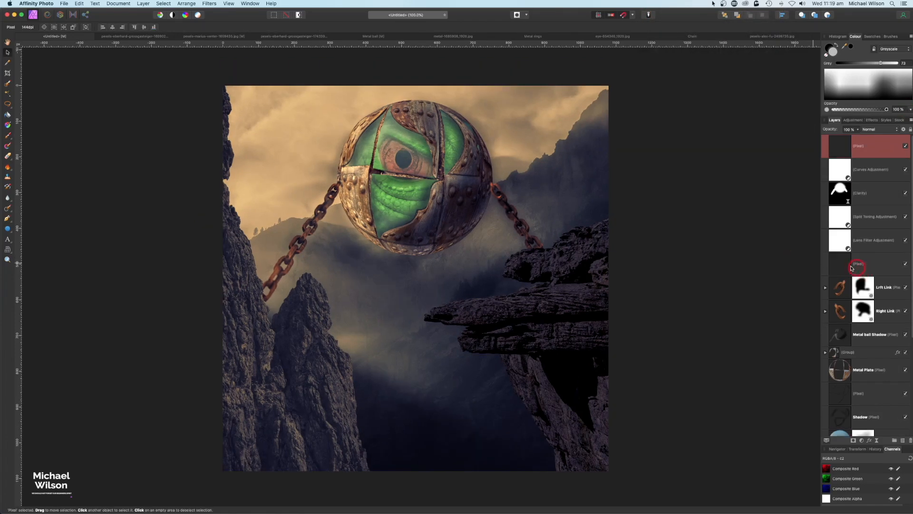
Copy the flock-of-birds photo and paste it into the composite directly below the Lens Filter adjustment
click(601, 204)
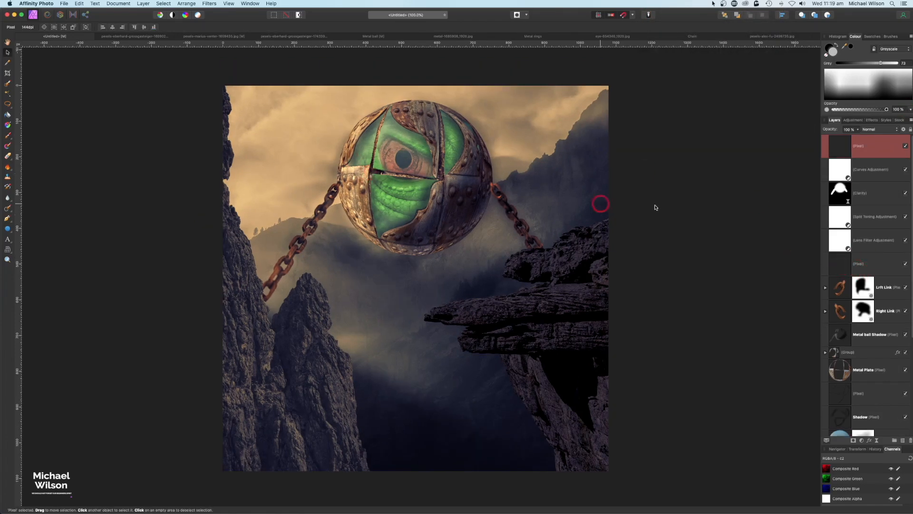
click(846, 264)
click(835, 244)
click(681, 24)
click(745, 37)
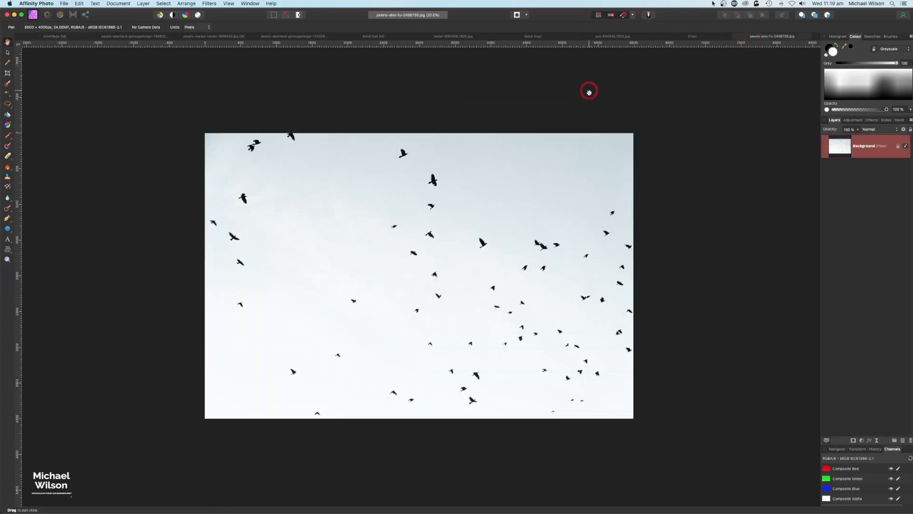
key(super+c)
click(116, 20)
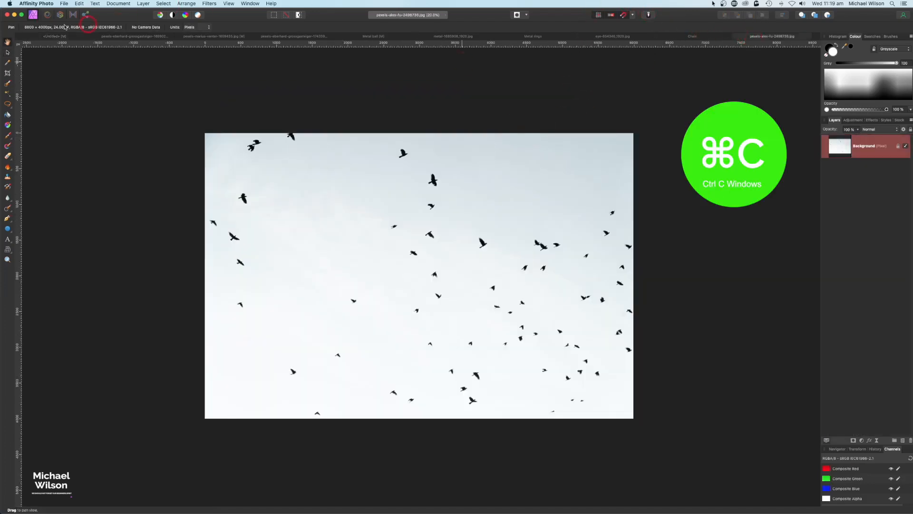
click(35, 37)
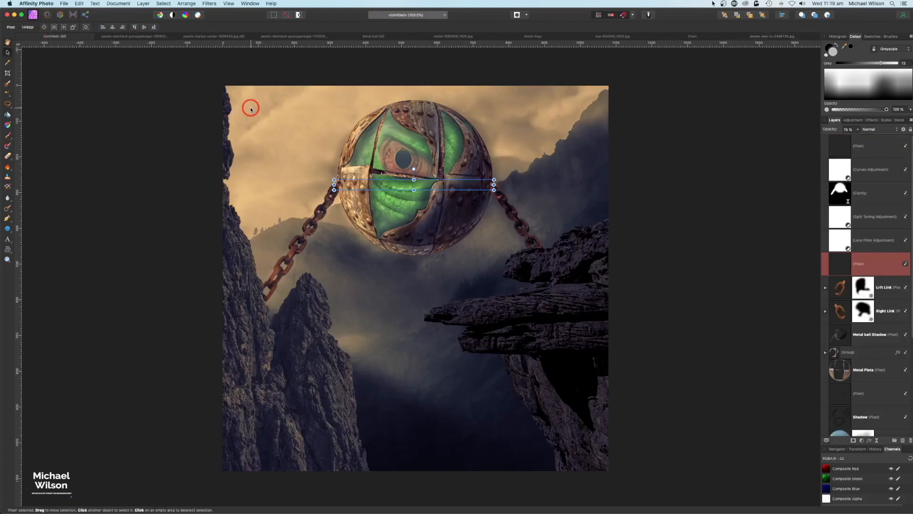
key(super+v)
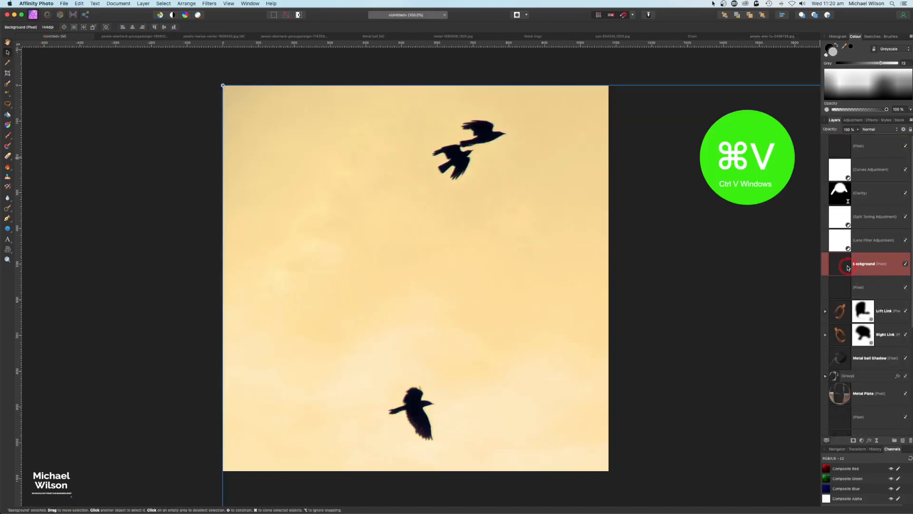
Shrink the pasted bird layer close to the canvas size and set its blend mode to Darken
key(super+0)
drag(99, 61, 587, 383)
drag(637, 404, 157, 97)
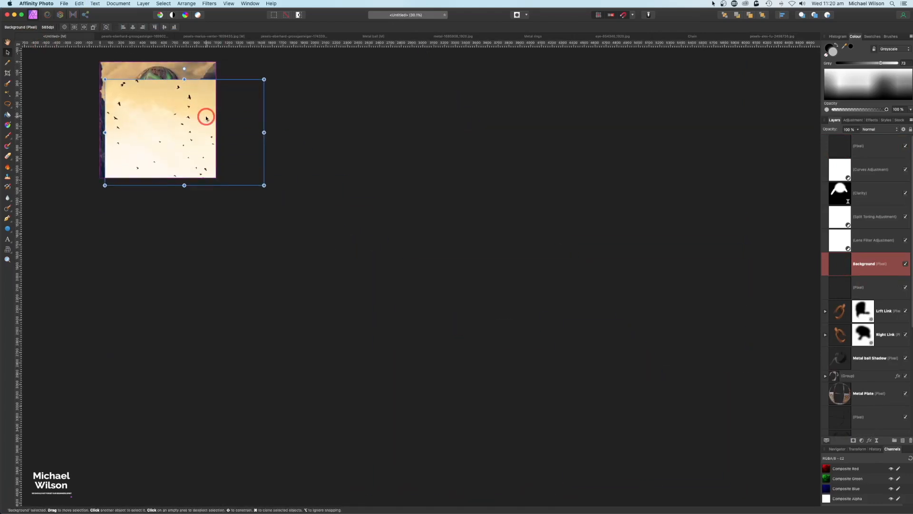
key(super+0)
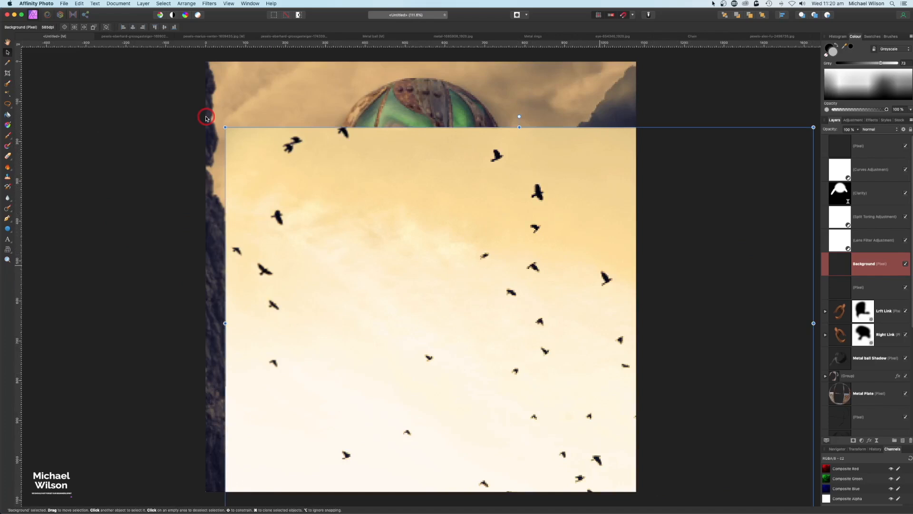
click(872, 132)
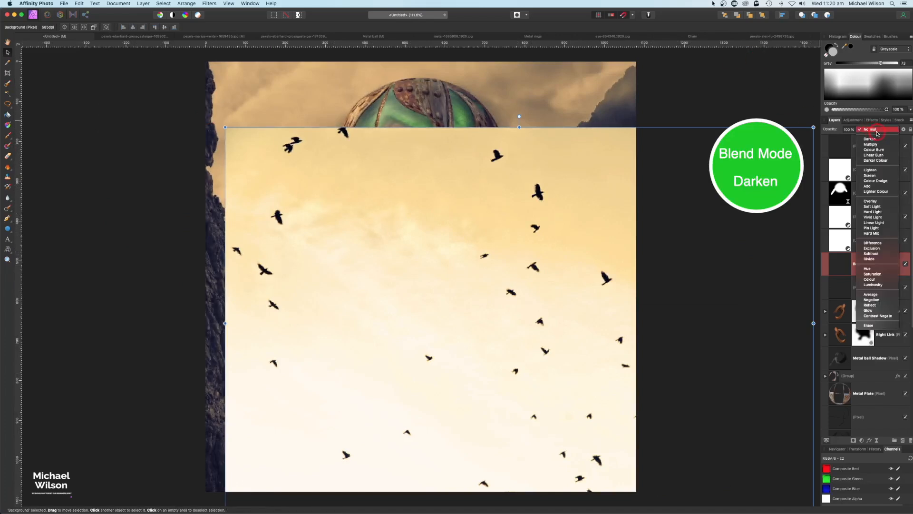
click(581, 175)
Fit the bird layer to the canvas width along the upper edge, then duplicate it and move the copy to the lower edge
drag(445, 272, 258, 98)
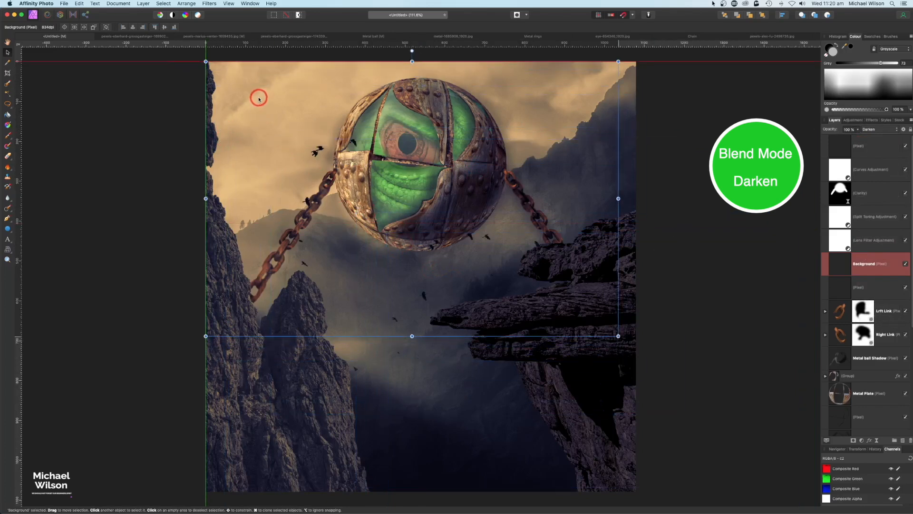
drag(618, 336, 636, 348)
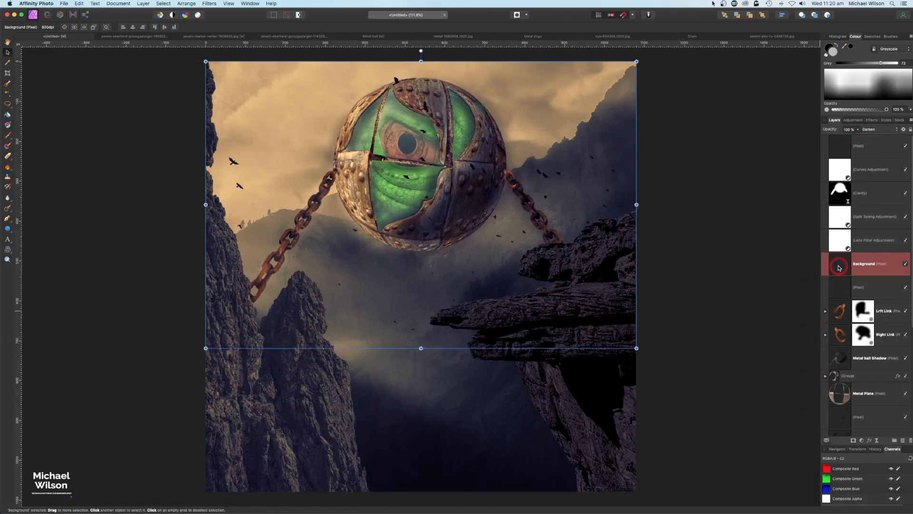
key(super+j)
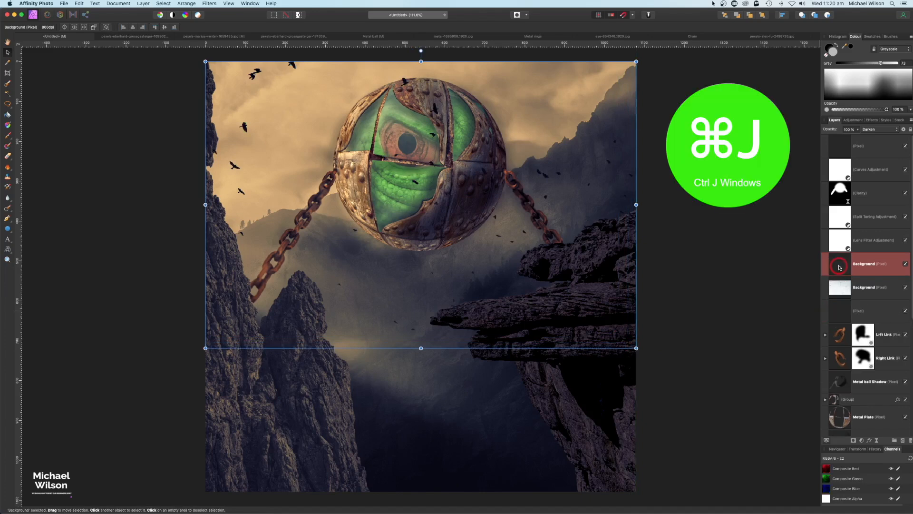
drag(577, 257, 583, 401)
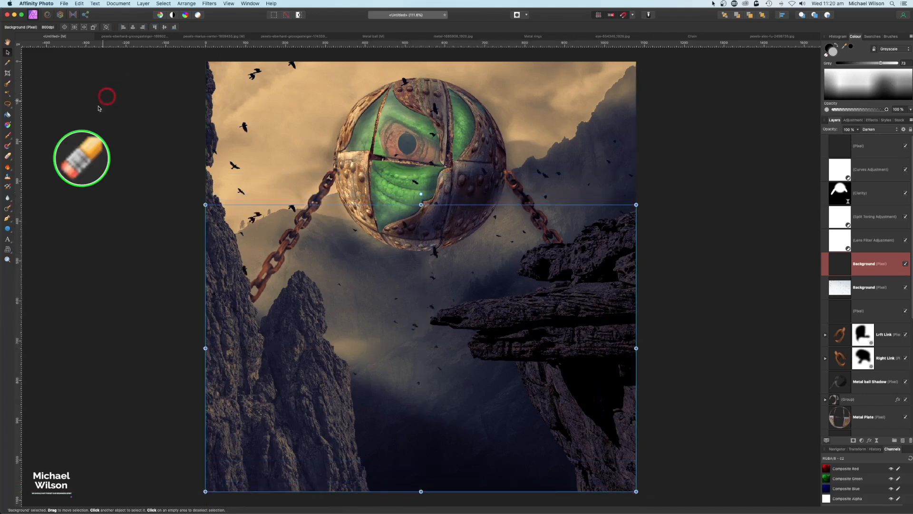
Erase the birds overlapping the metal ball from the bird layers using an enlarged Erase Brush
click(8, 157)
click(8, 158)
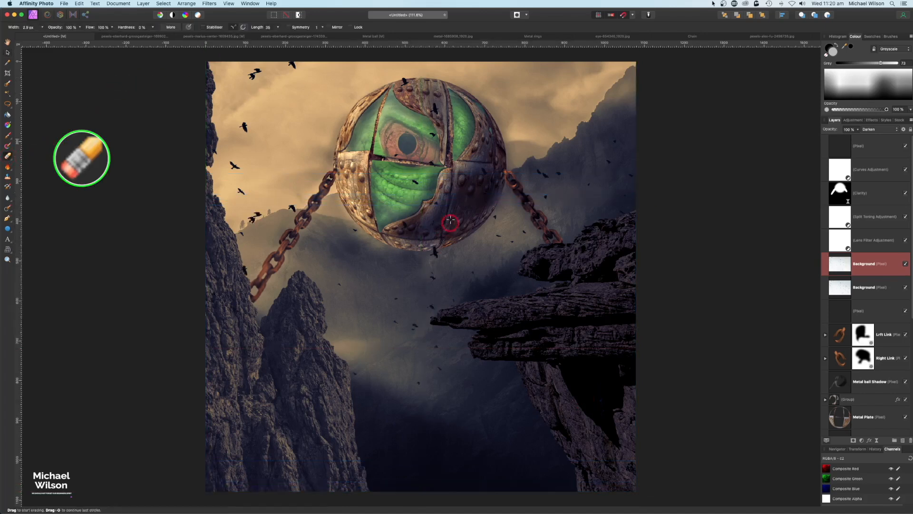
key(bracketright)
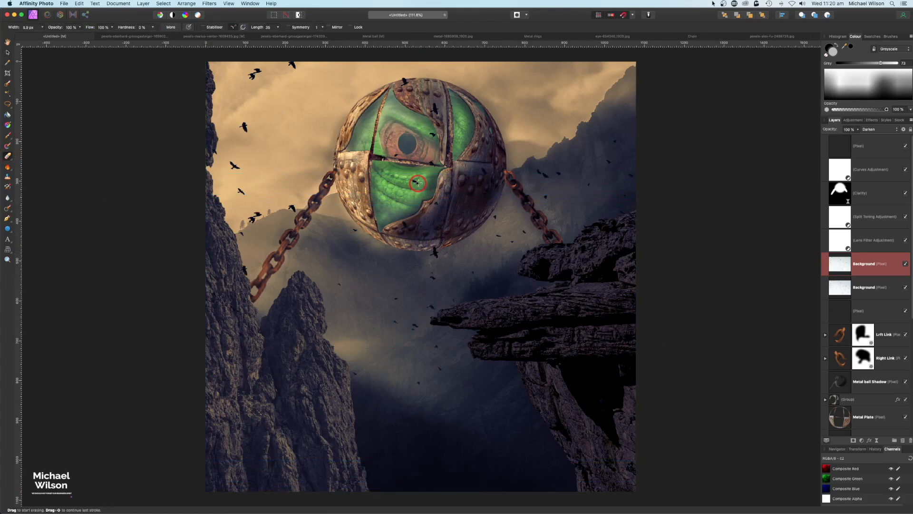
key(bracketright)
key(bracketright)
key(bracketright)
key(bracketright)
key(bracketright)
key(bracketright)
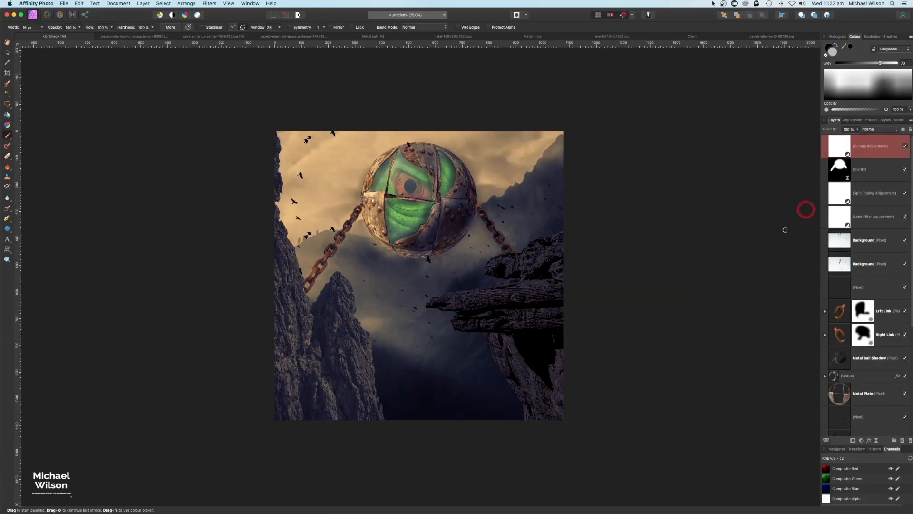
Draw a light grey circle just below the metal ball and soften it with a live Gaussian Blur filter
click(7, 230)
drag(369, 268, 437, 339)
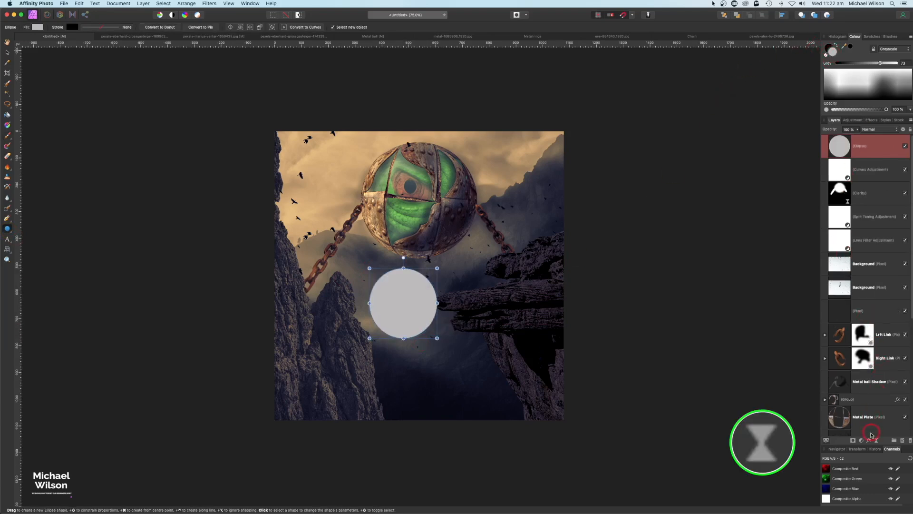
click(876, 440)
click(872, 442)
drag(783, 451, 718, 224)
drag(634, 251, 719, 254)
Enlarge the blurred ellipse to span the canvas width, from the ball's lower half to beyond the canvas's lower edge
click(8, 53)
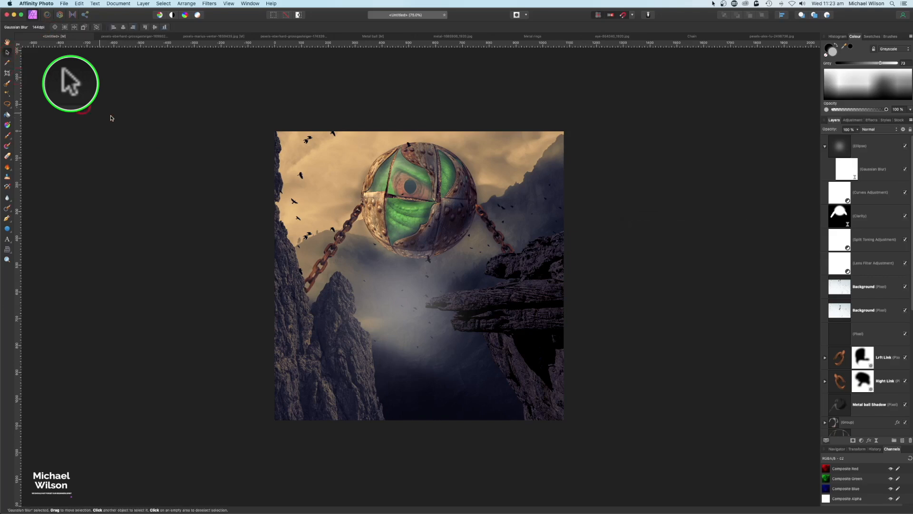
click(389, 296)
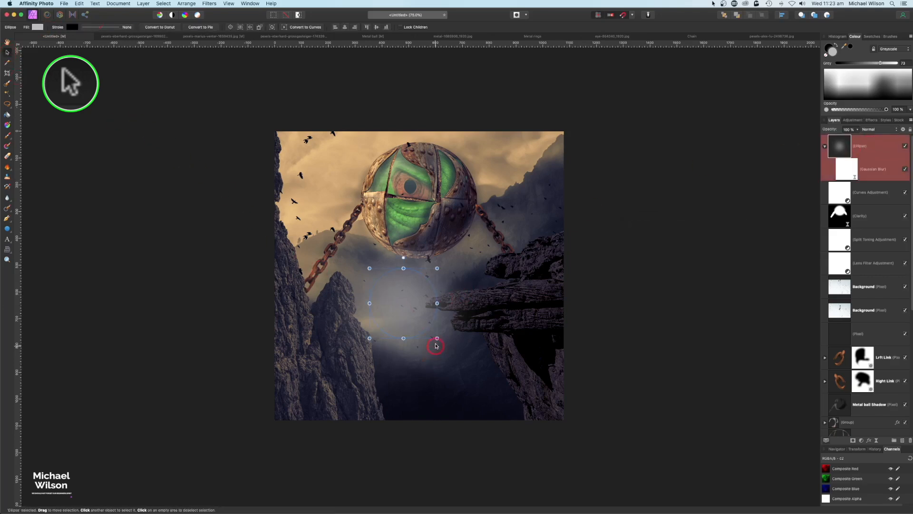
drag(436, 338, 561, 440)
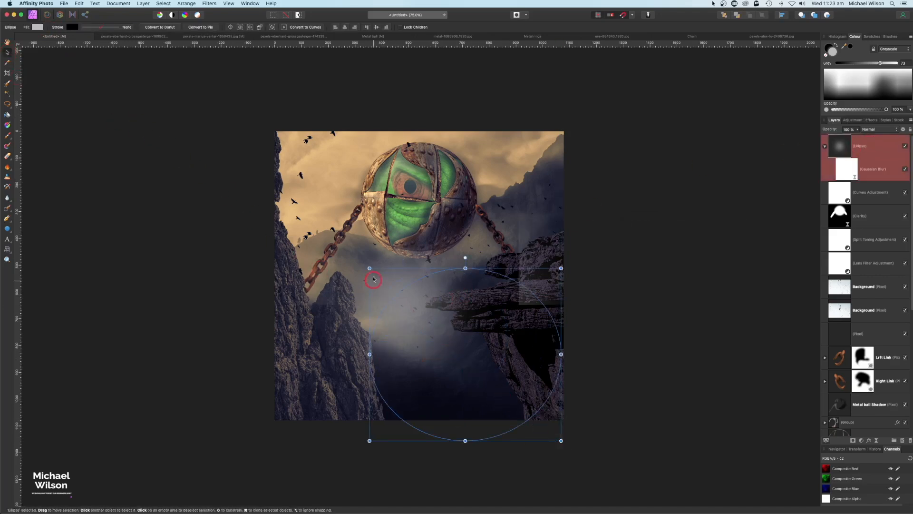
drag(370, 268, 275, 223)
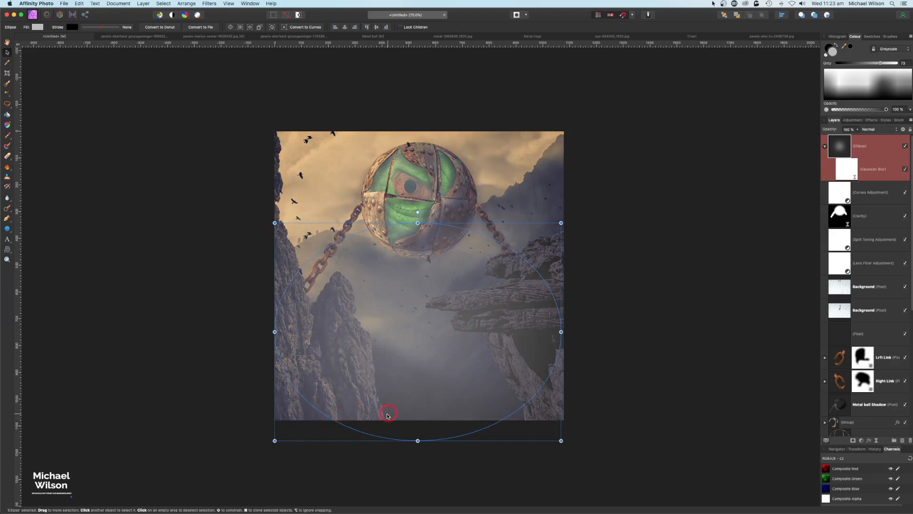